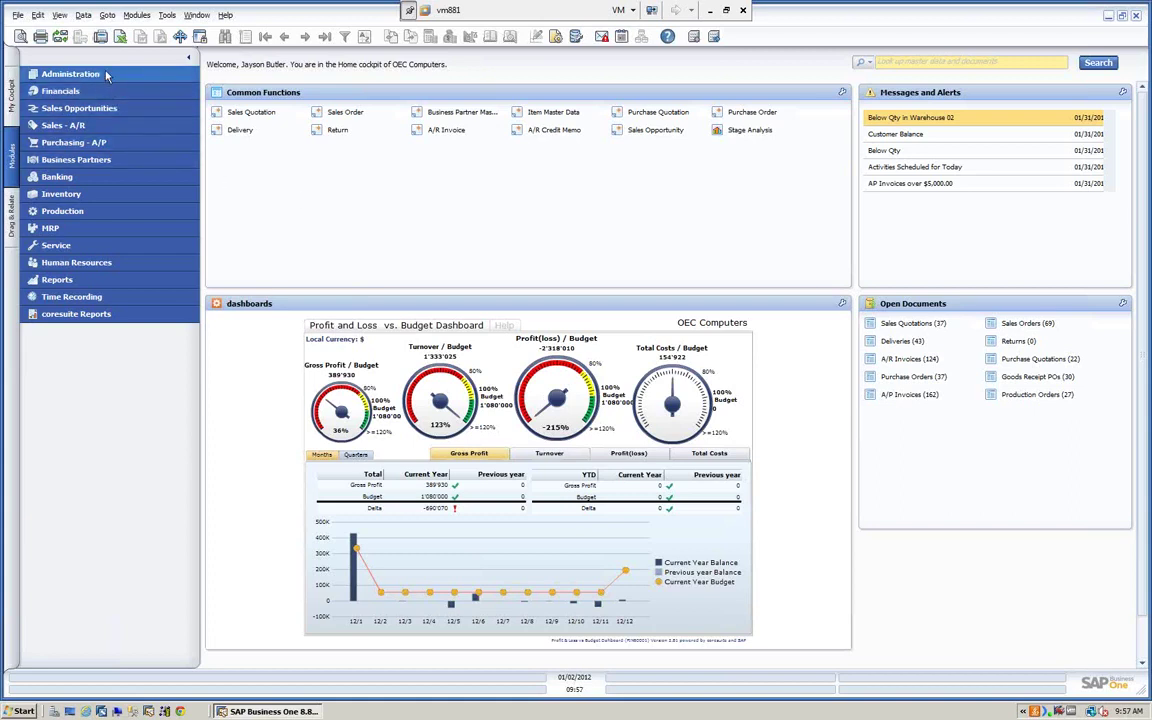
# - Expand the Administration module's Data Import/Export section to show its data import and data export functions
pyautogui.click(72, 74)
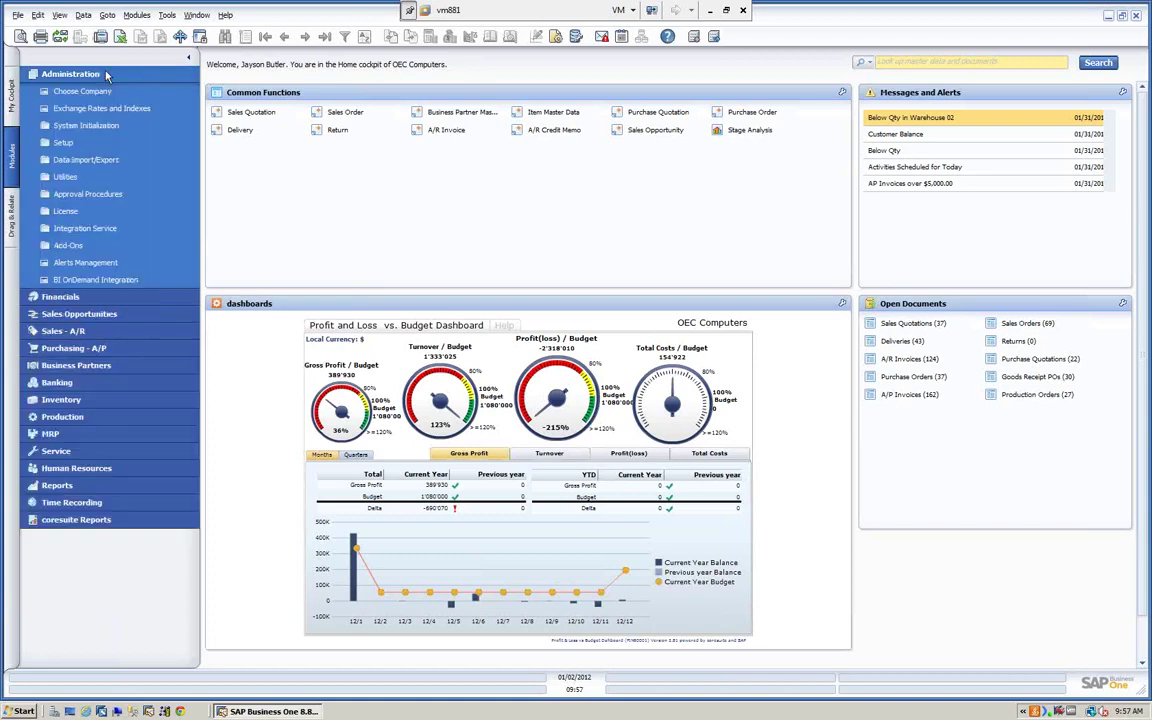
pyautogui.click(86, 160)
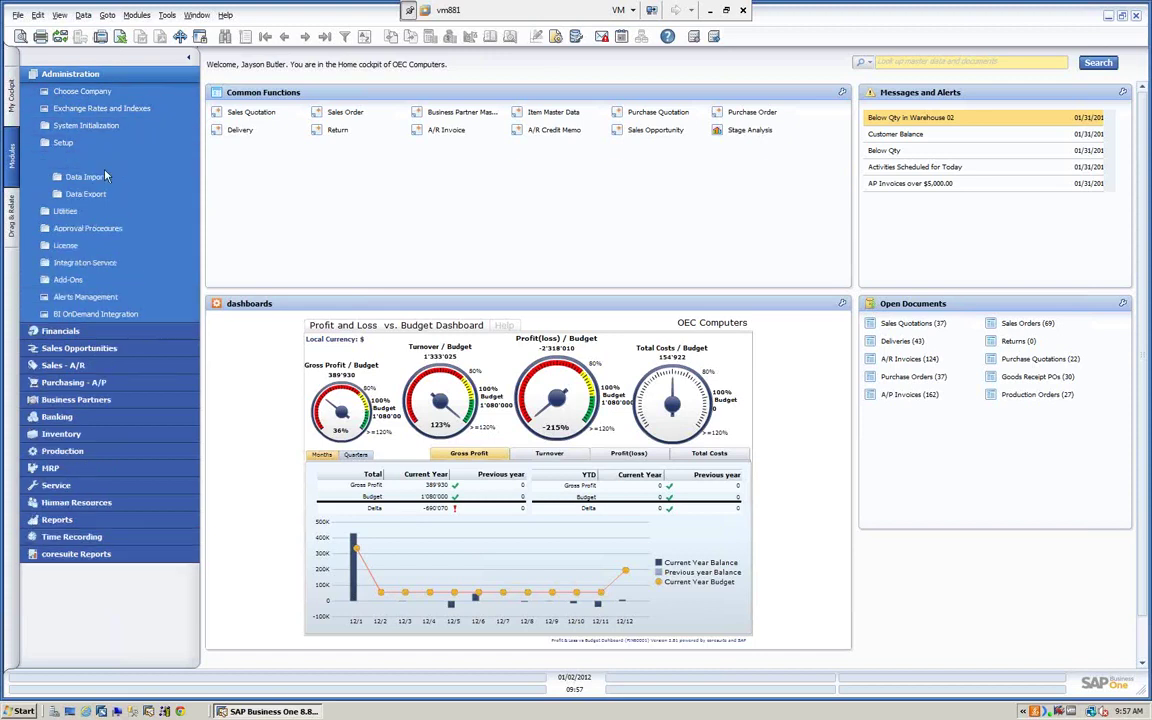
pyautogui.click(86, 177)
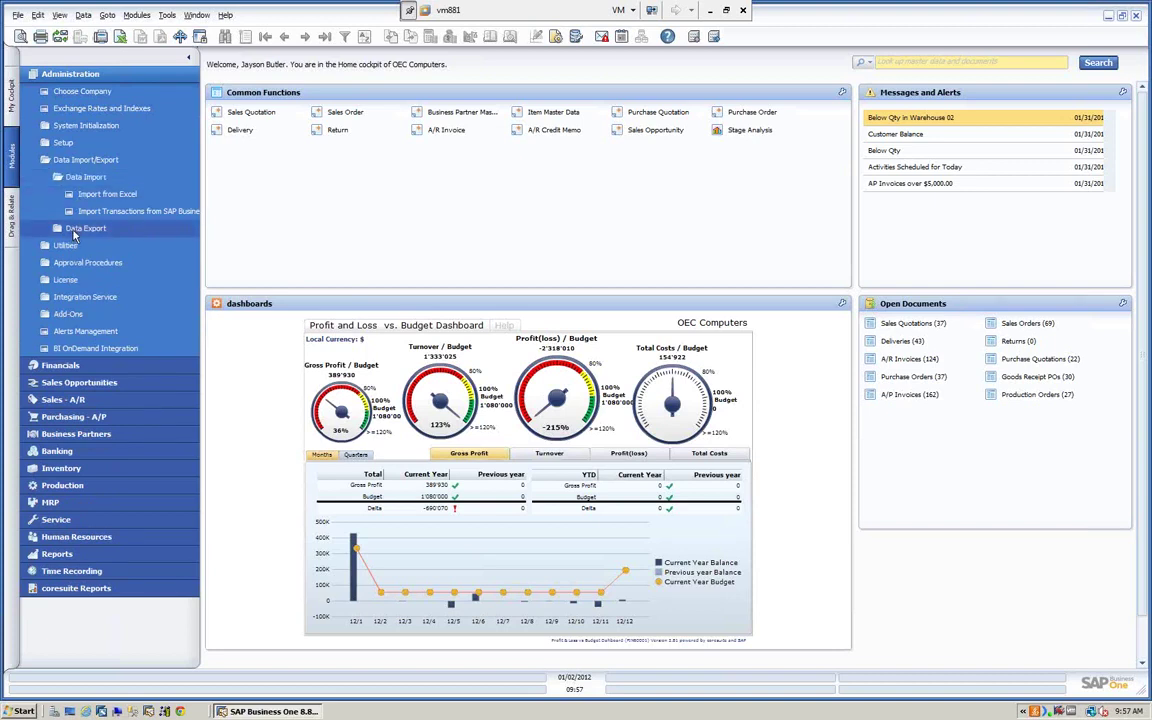
pyautogui.click(77, 229)
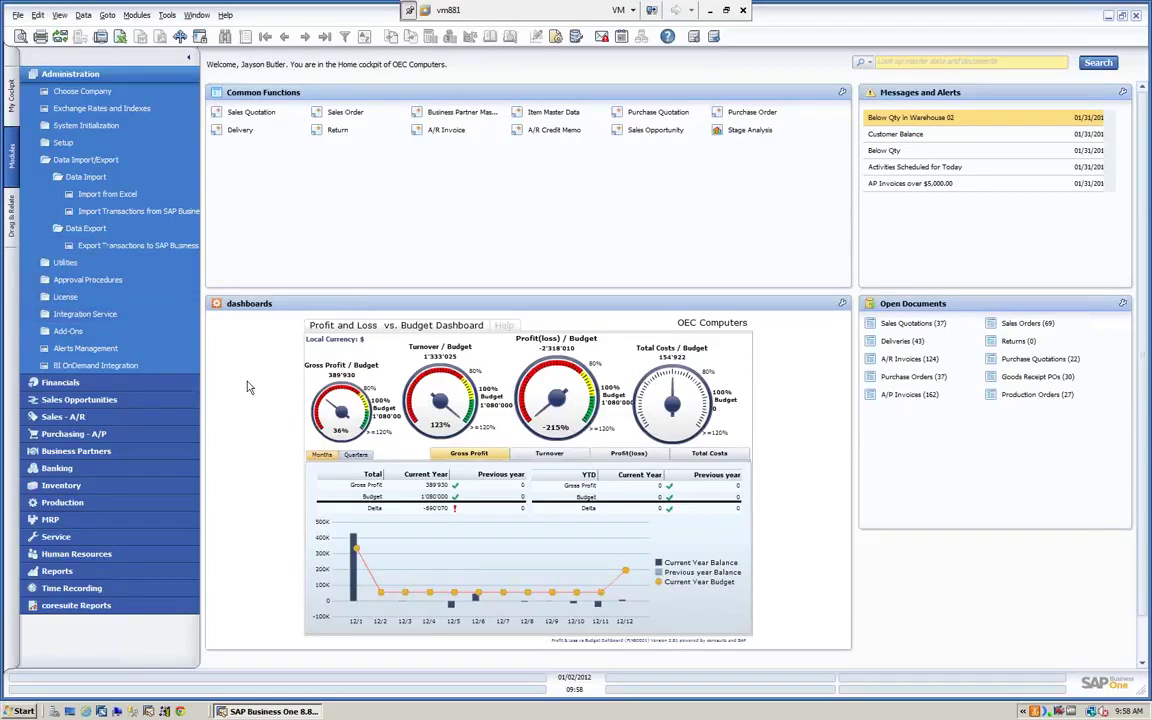
# - Switch to the desktop and review the contents of Customer Import.txt in Notepad, closing the file when done
pyautogui.click(1108, 17)
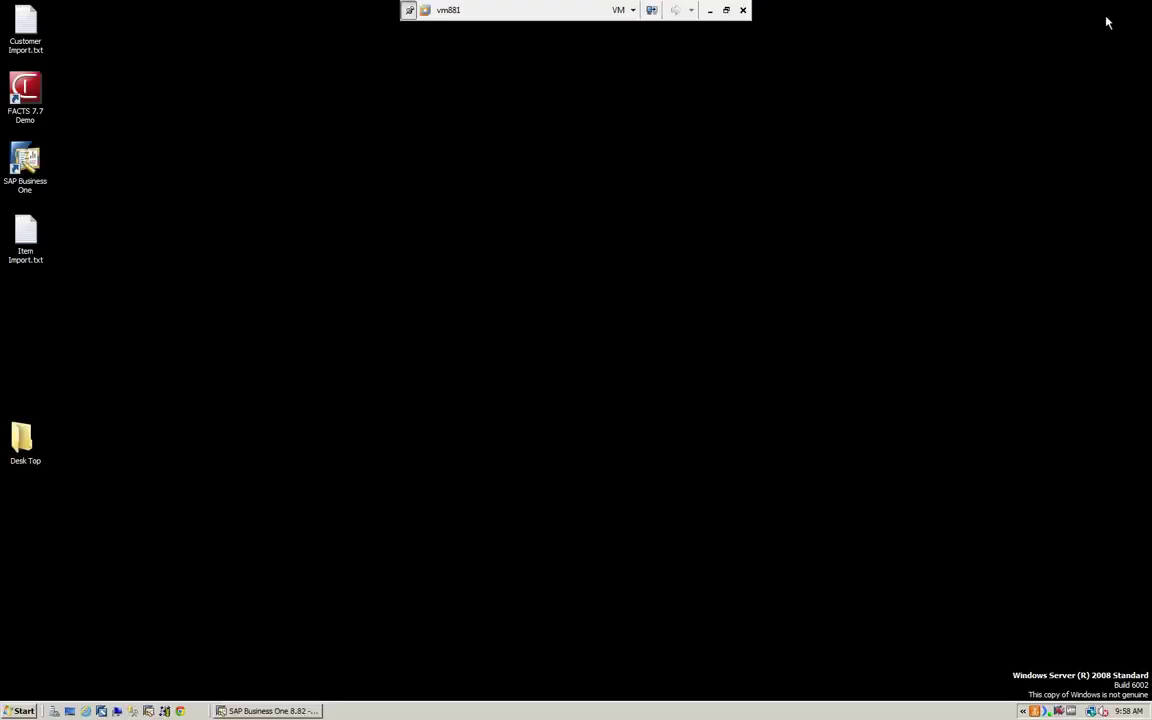
pyautogui.doubleClick(27, 24)
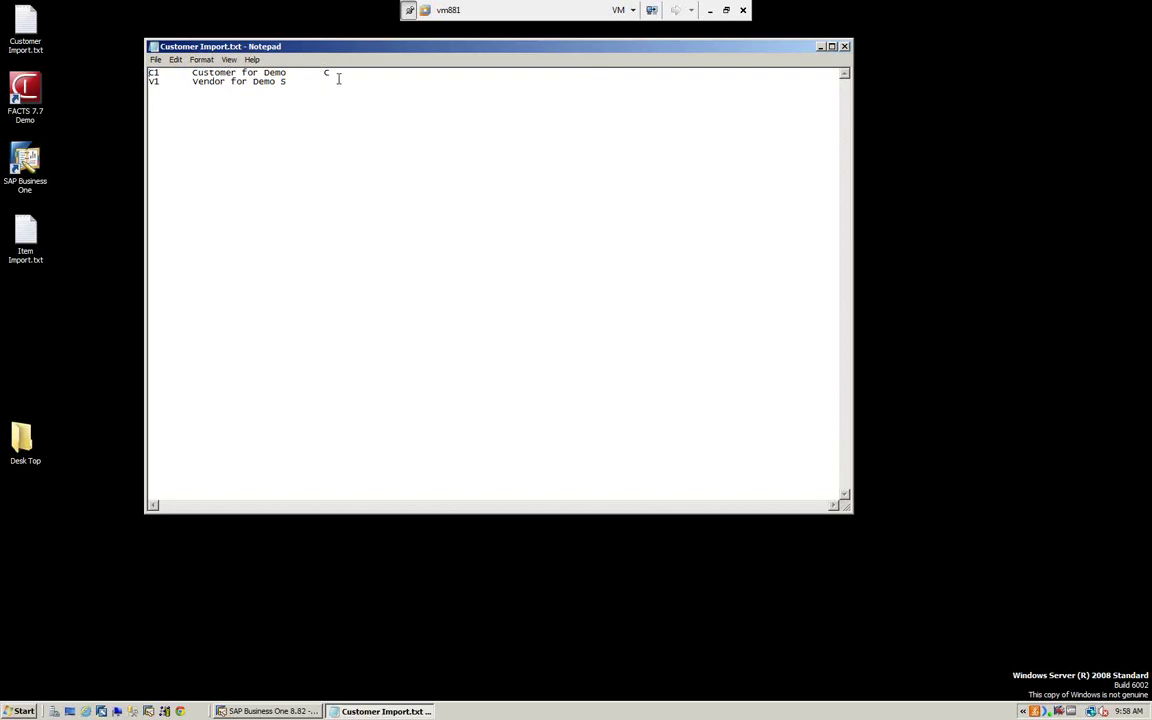
pyautogui.press('Down')
pyautogui.click(844, 46)
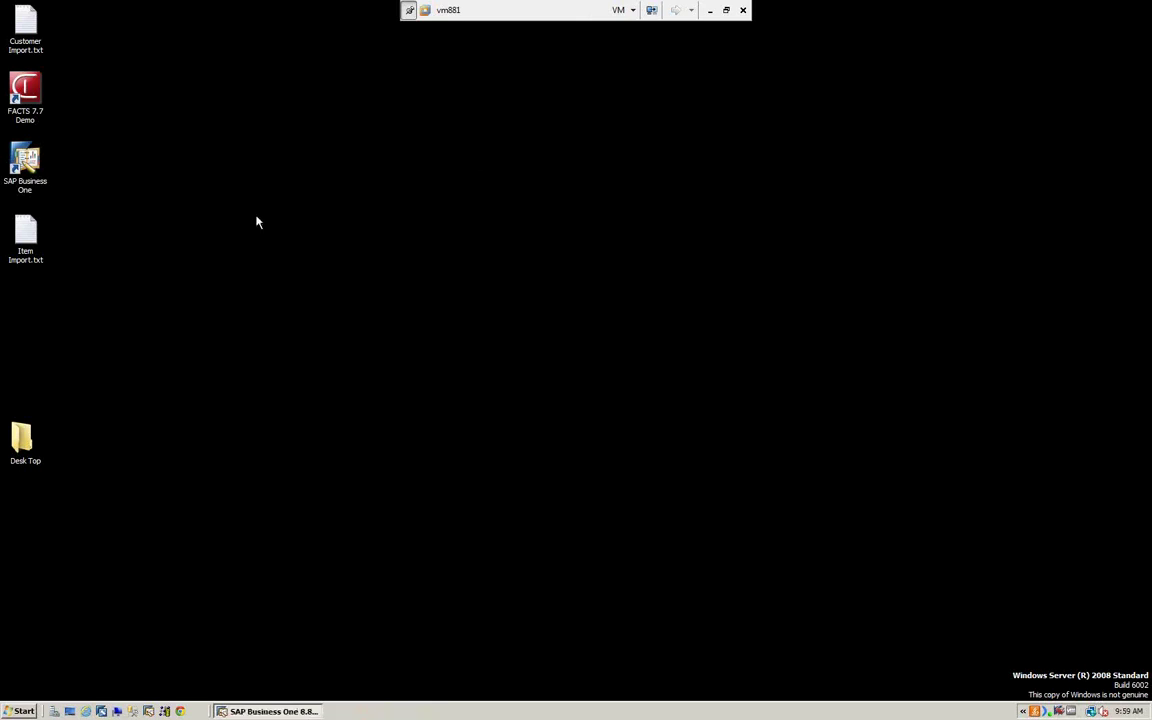
# - Review the contents of Item Import.txt in Notepad, close it and return to SAP Business One
pyautogui.doubleClick(20, 232)
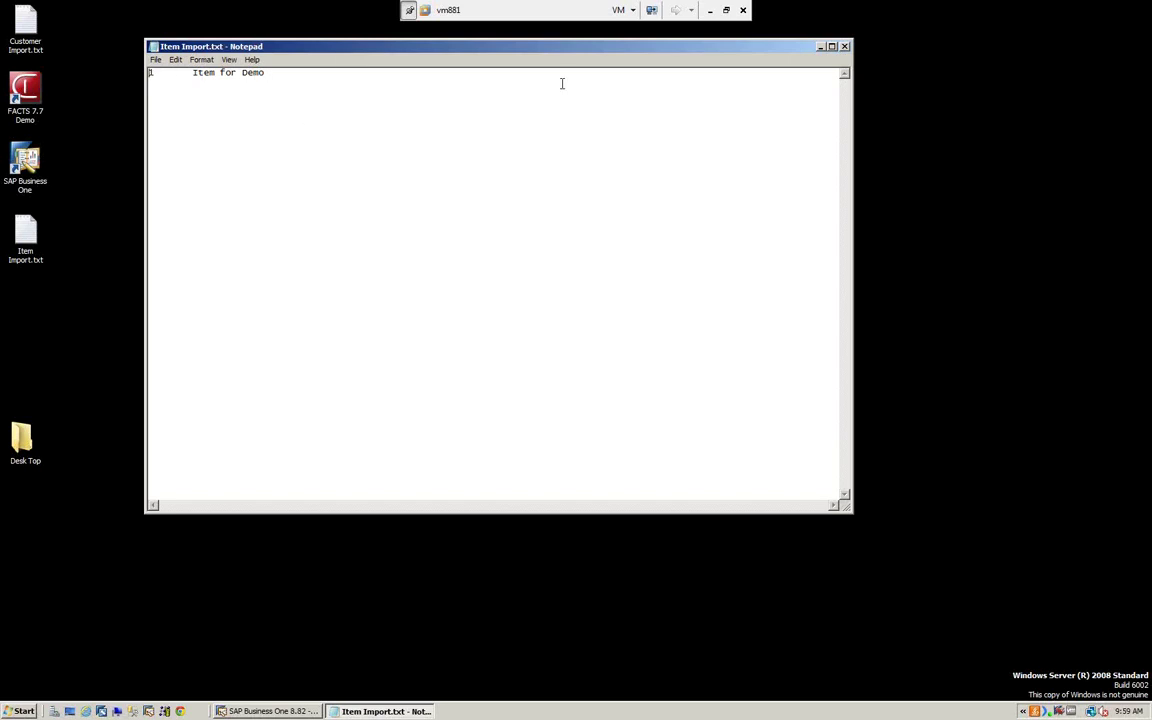
pyautogui.click(845, 47)
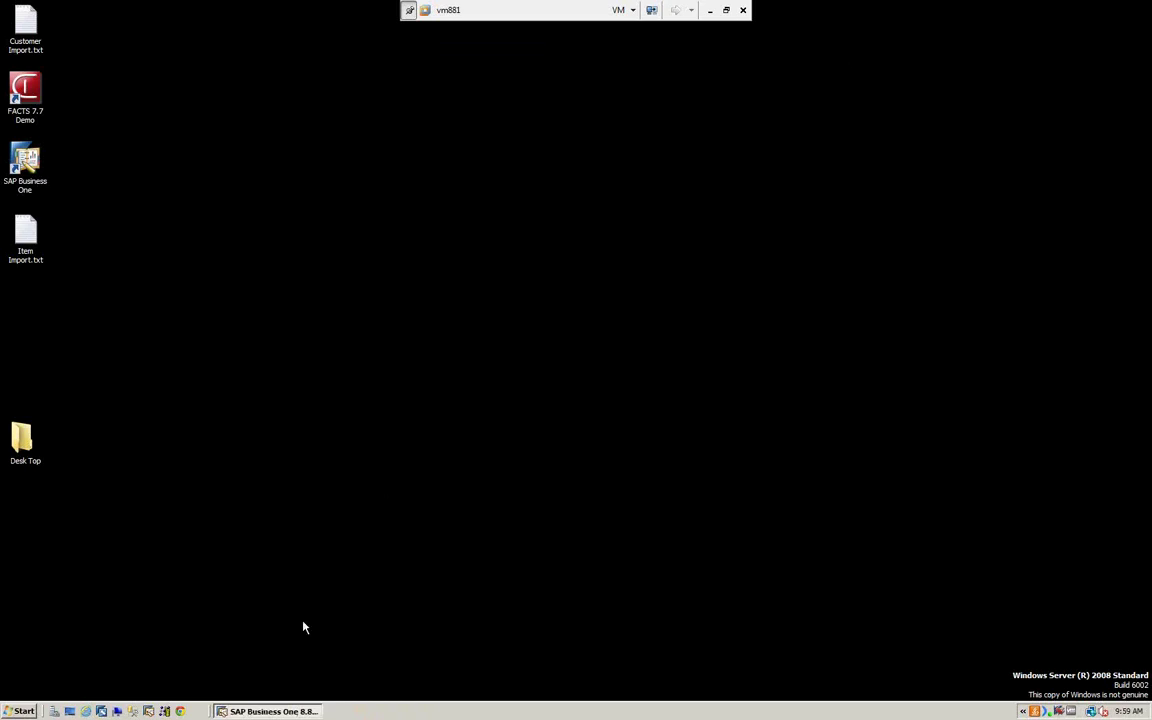
pyautogui.click(255, 712)
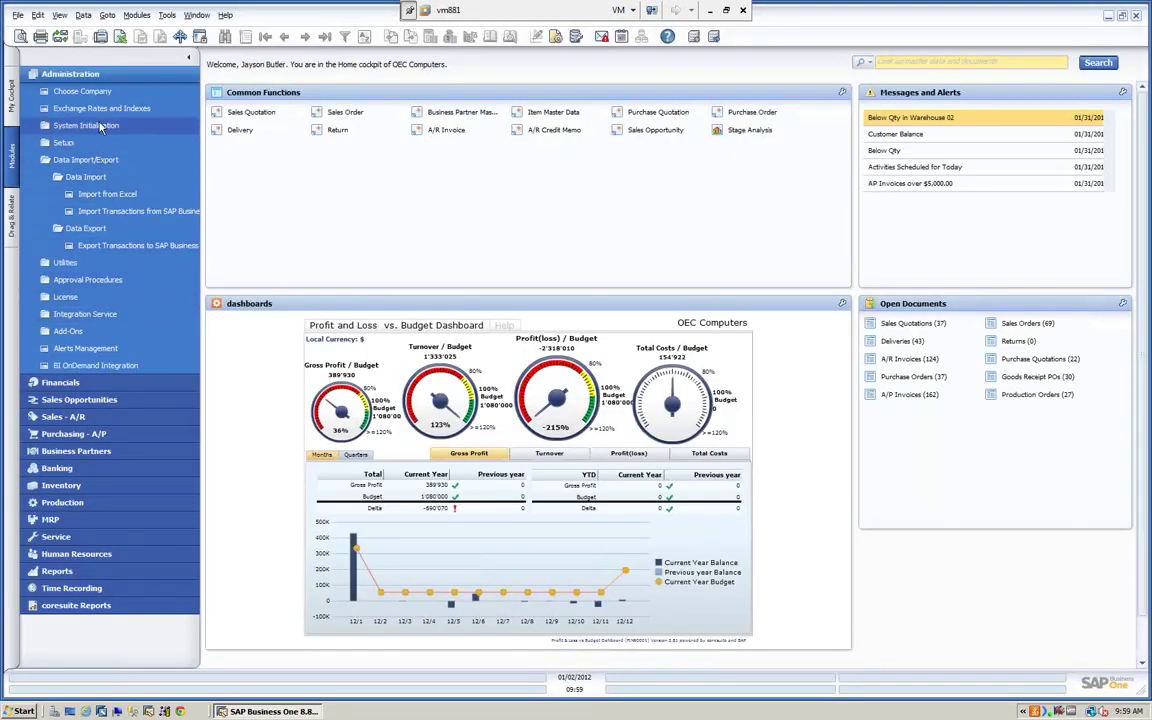
# - Open Business Partner Master Data and examine the business partner type choices beside the code
pyautogui.click(91, 79)
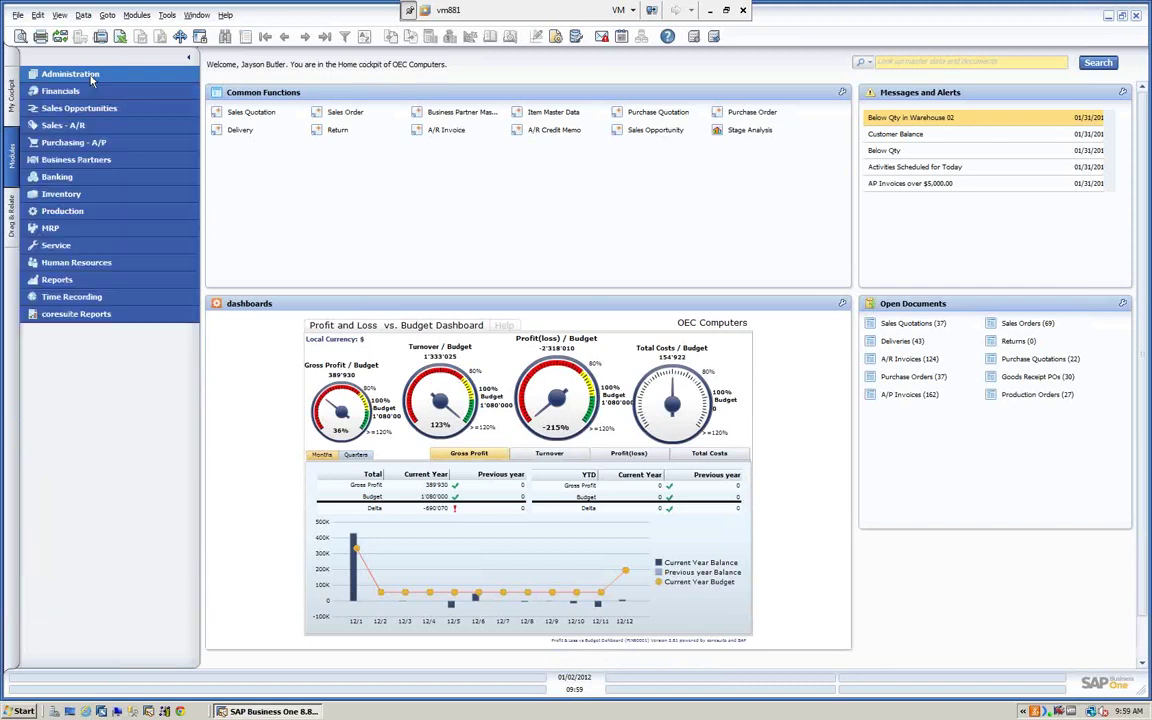
pyautogui.click(85, 161)
pyautogui.click(89, 177)
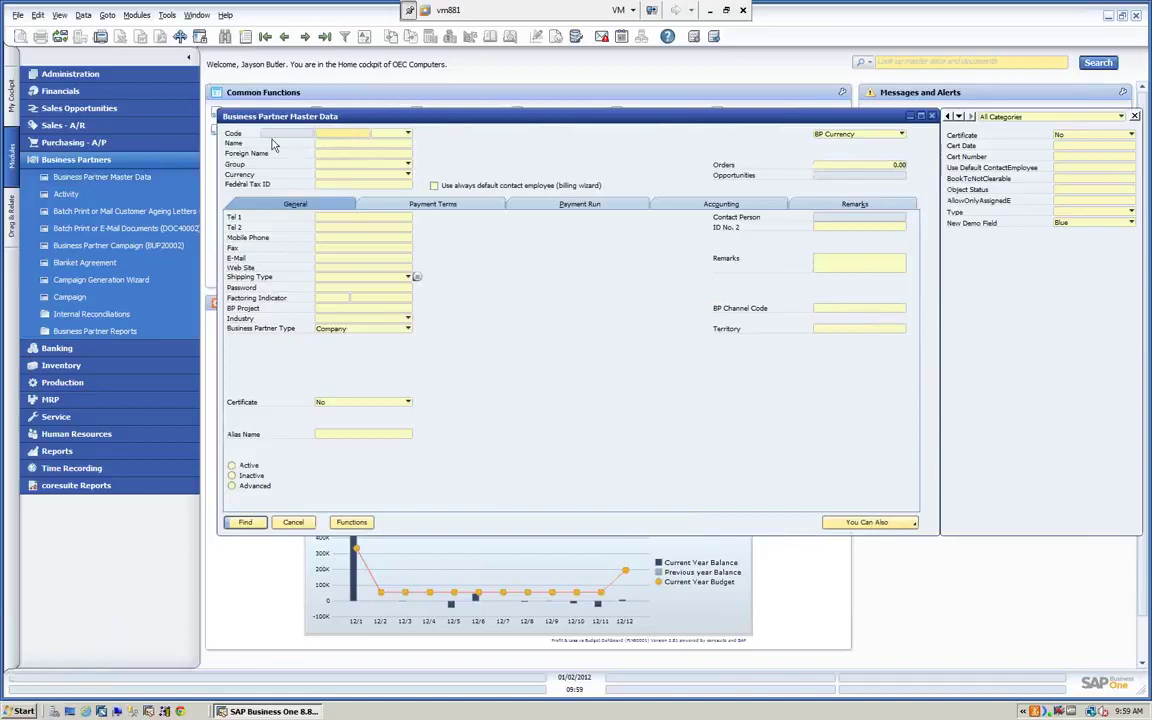
pyautogui.click(409, 140)
pyautogui.click(389, 147)
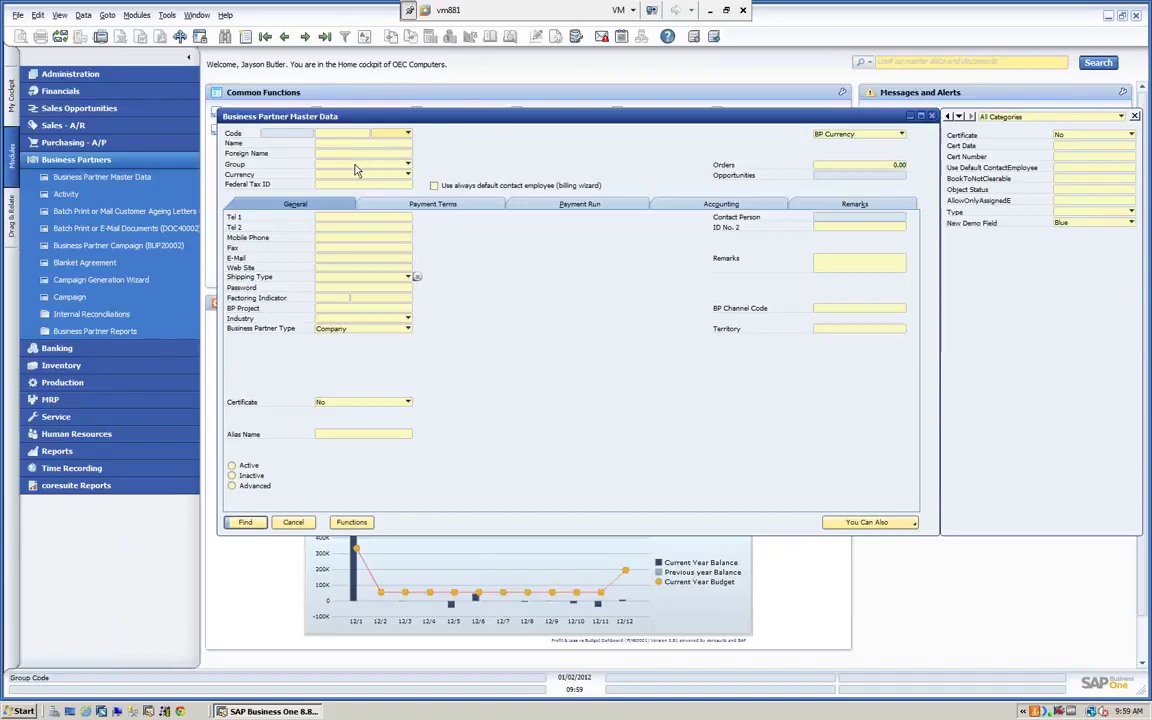
# - Turn on the System Information display, inspect the business partner form's database field details and close the form
pyautogui.click(60, 15)
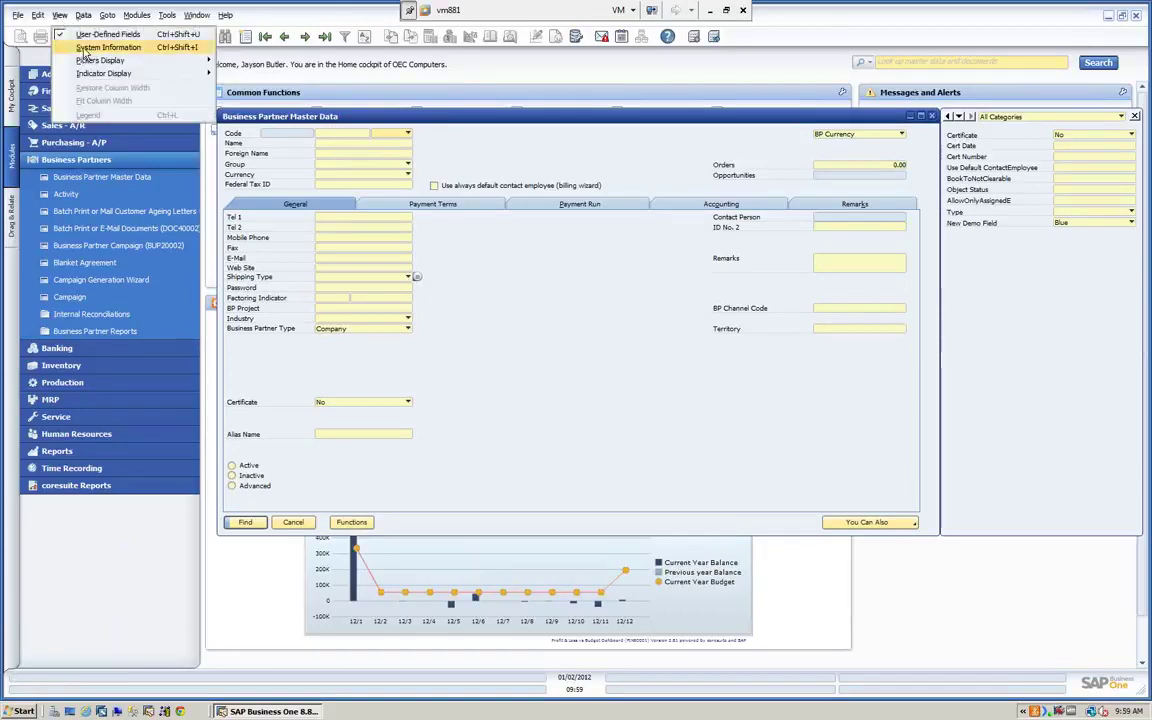
pyautogui.click(78, 47)
pyautogui.moveTo(335, 137)
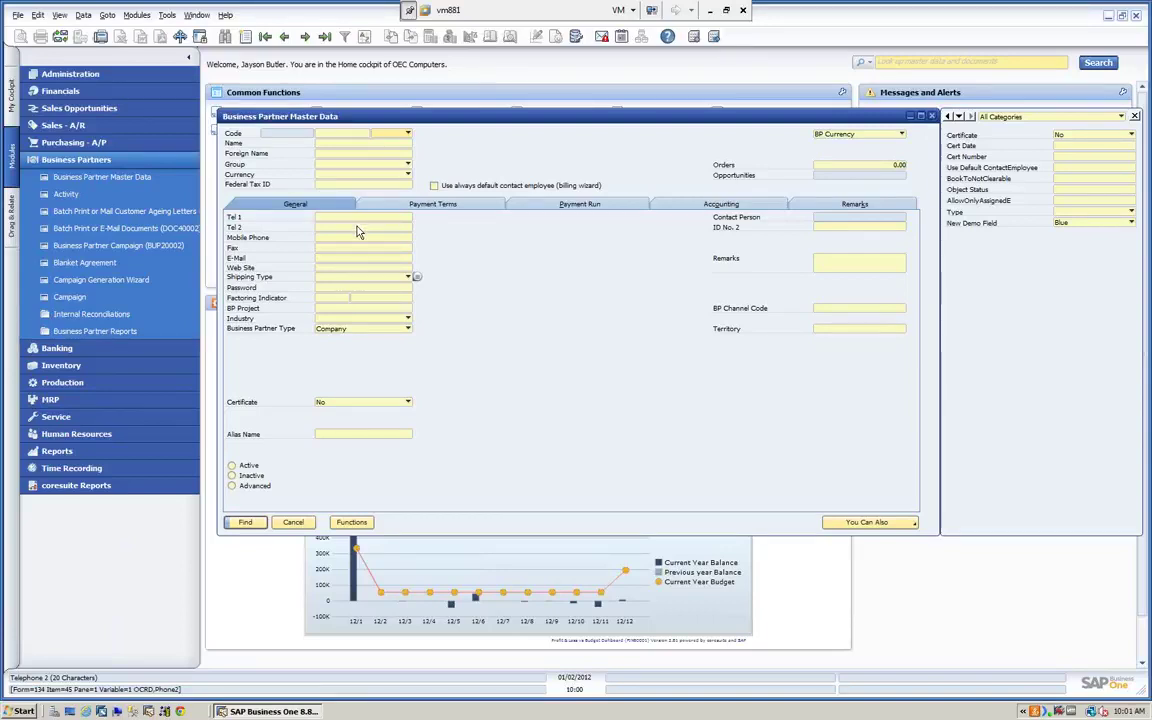
pyautogui.click(293, 523)
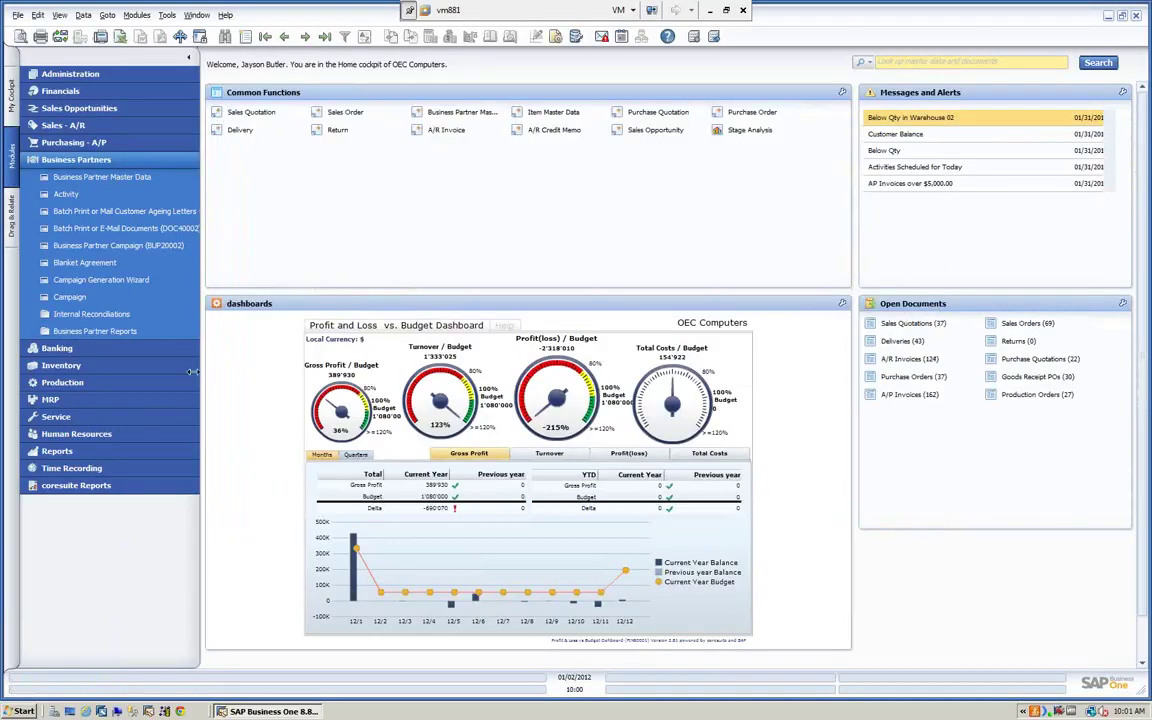
# - Open Item Master Data in the Inventory module, examine its fields and item type options, and close the form
pyautogui.click(68, 160)
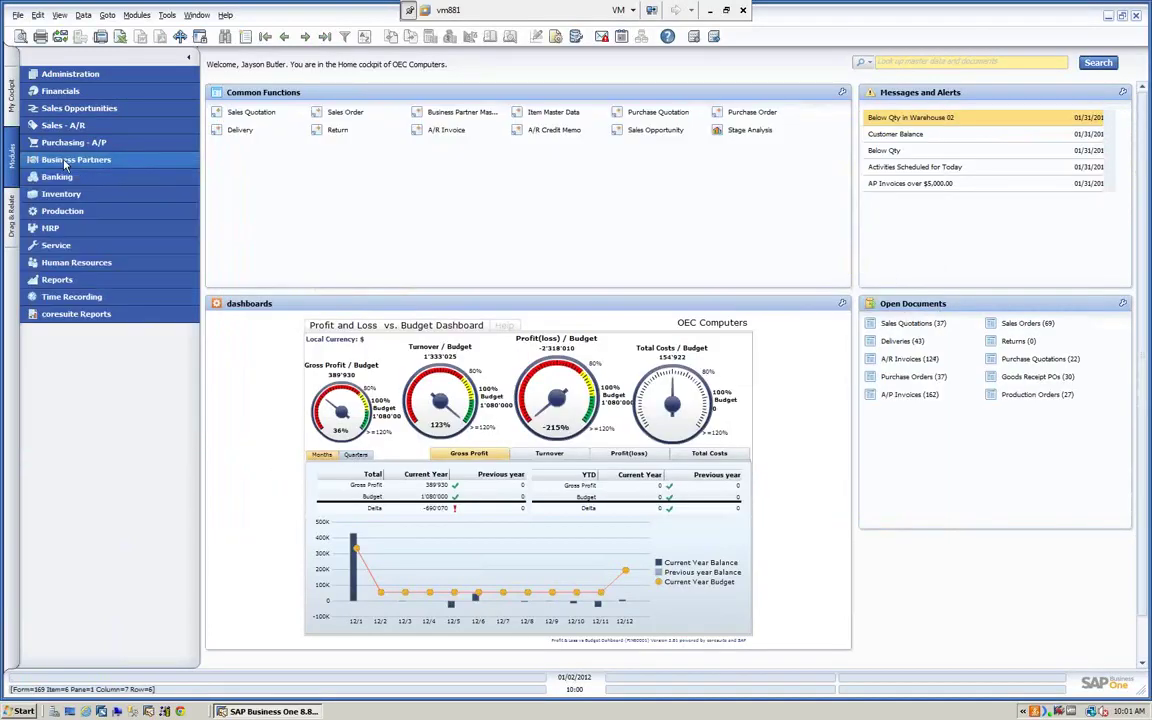
pyautogui.click(59, 15)
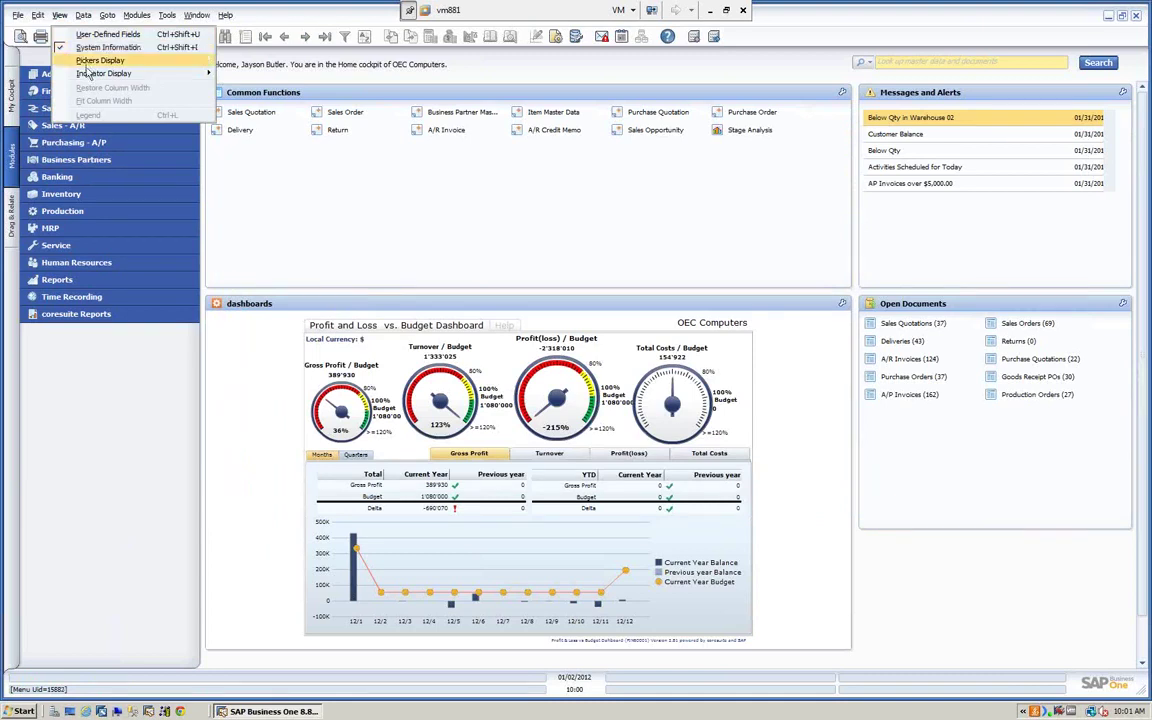
pyautogui.click(62, 194)
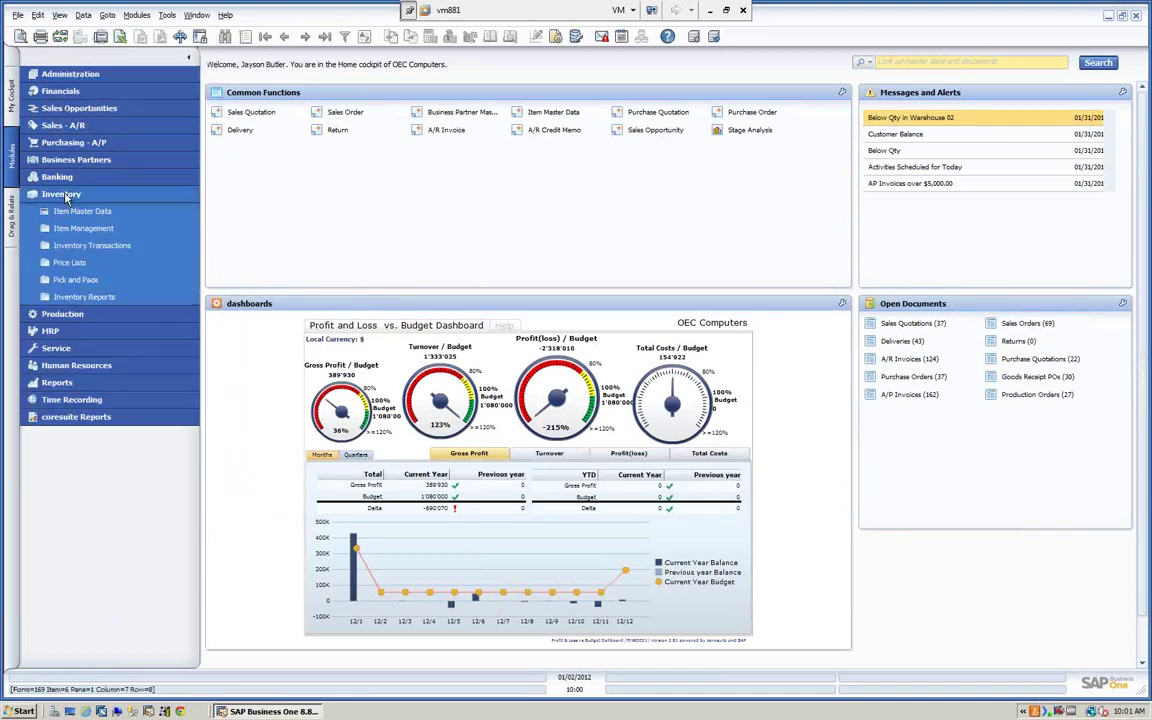
pyautogui.click(80, 211)
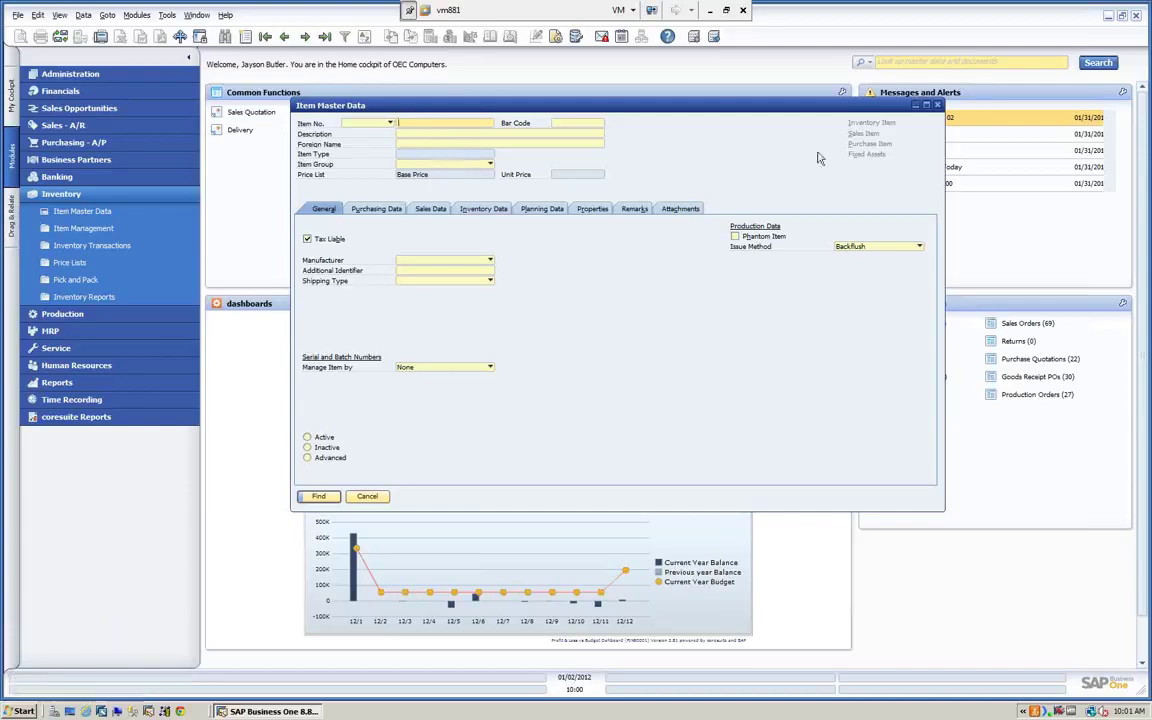
pyautogui.click(368, 497)
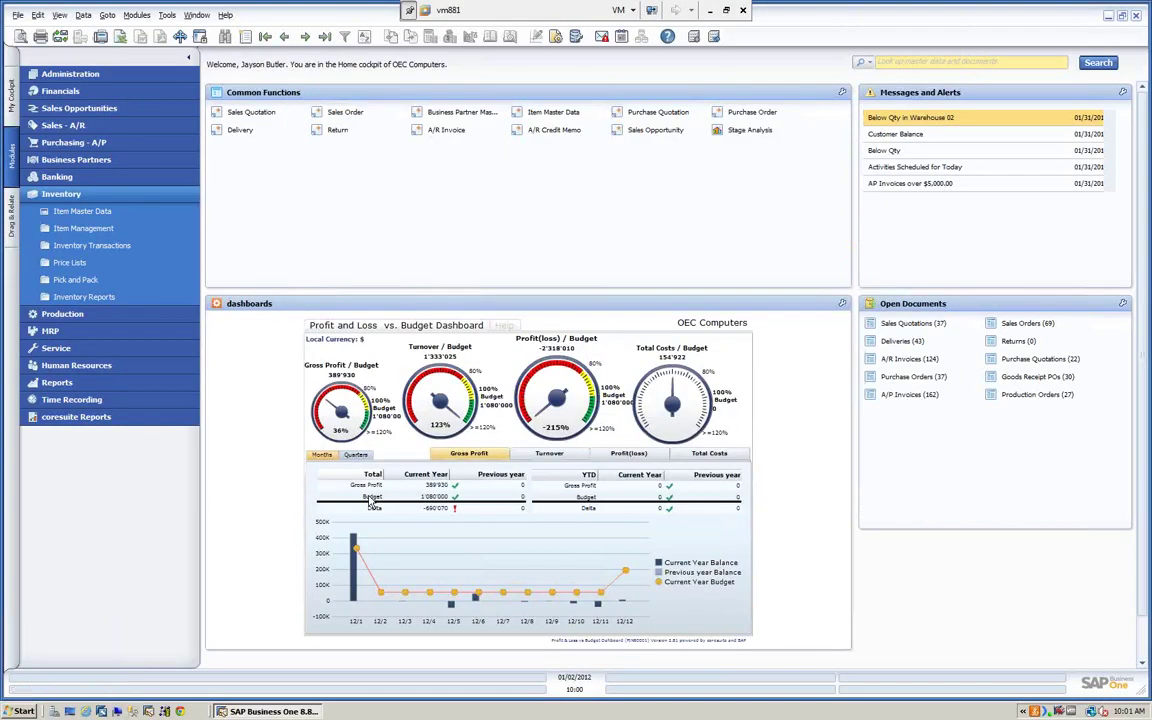
pyautogui.click(107, 198)
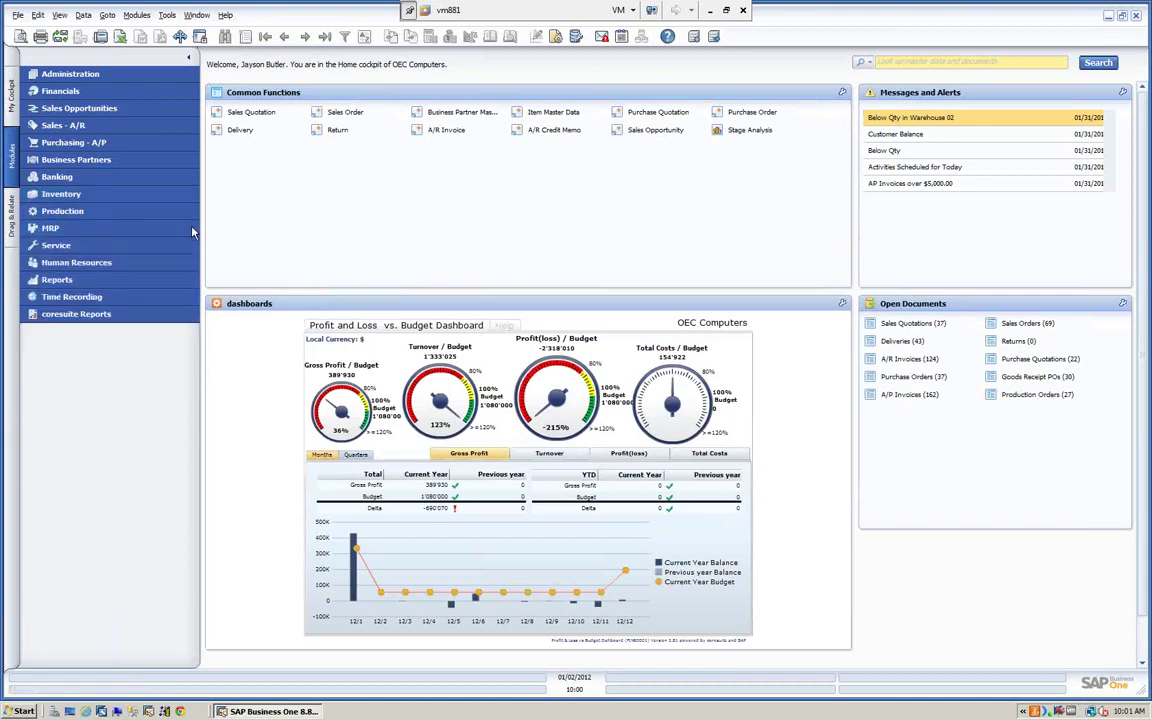
# - Open Import from Excel under Data Import, with BP as the data type and Update Existing Records turned off
pyautogui.click(100, 76)
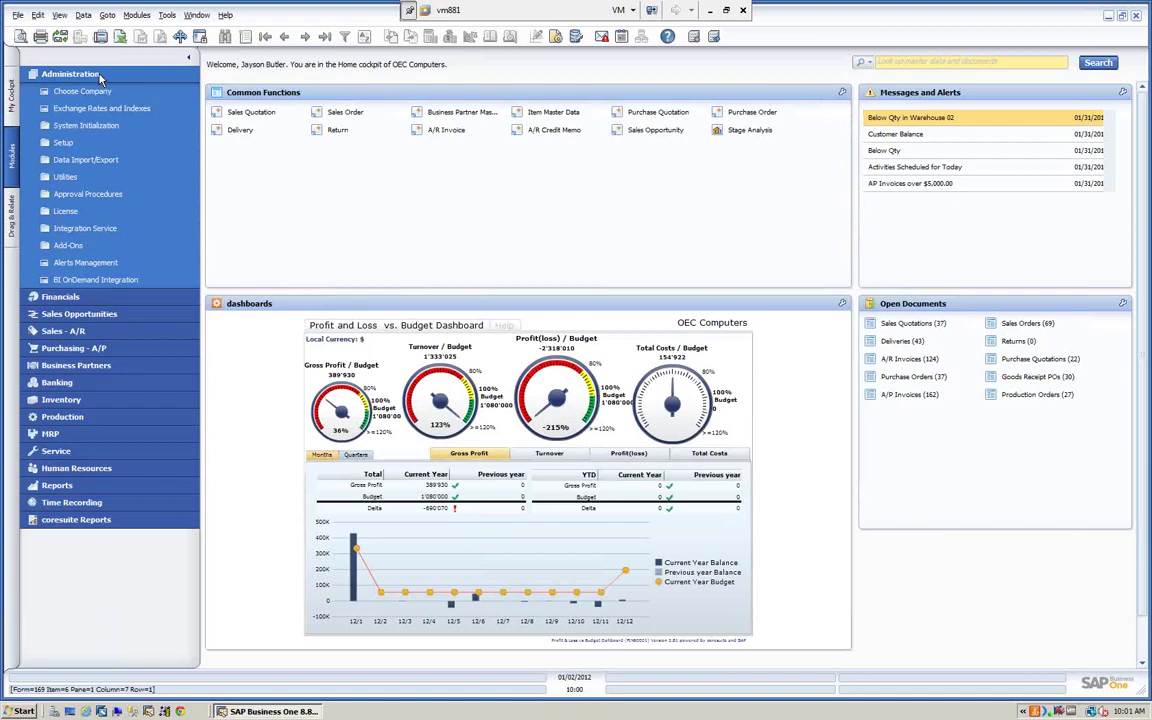
pyautogui.click(67, 162)
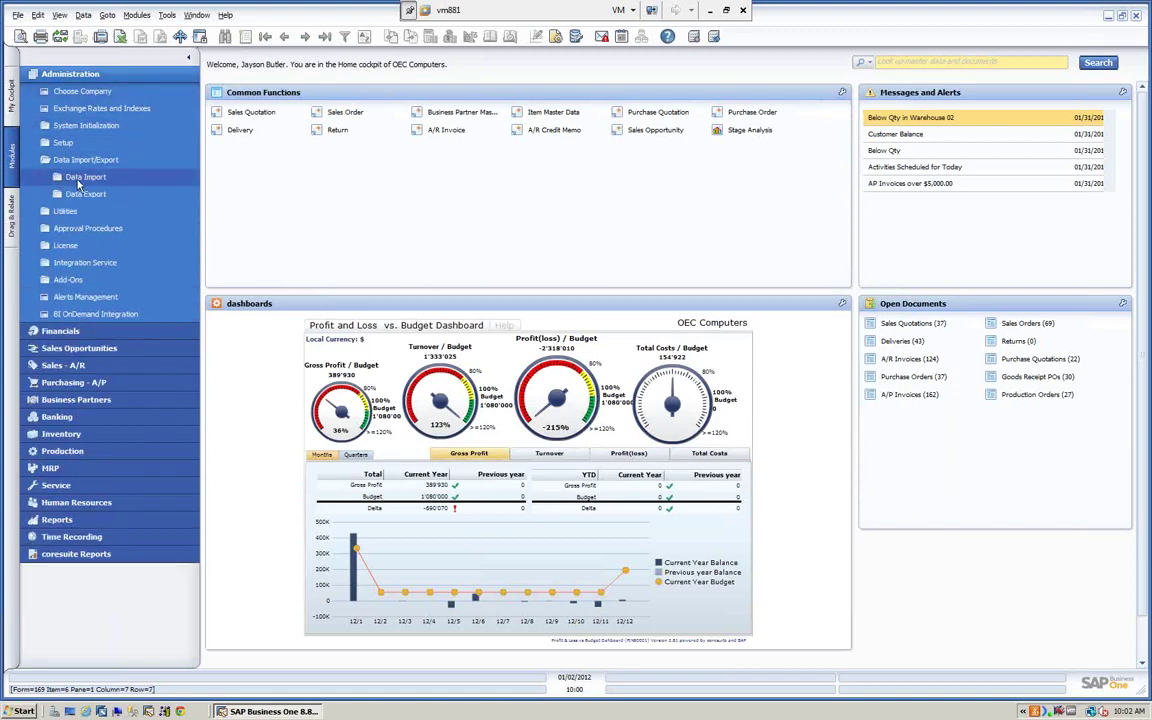
pyautogui.click(80, 178)
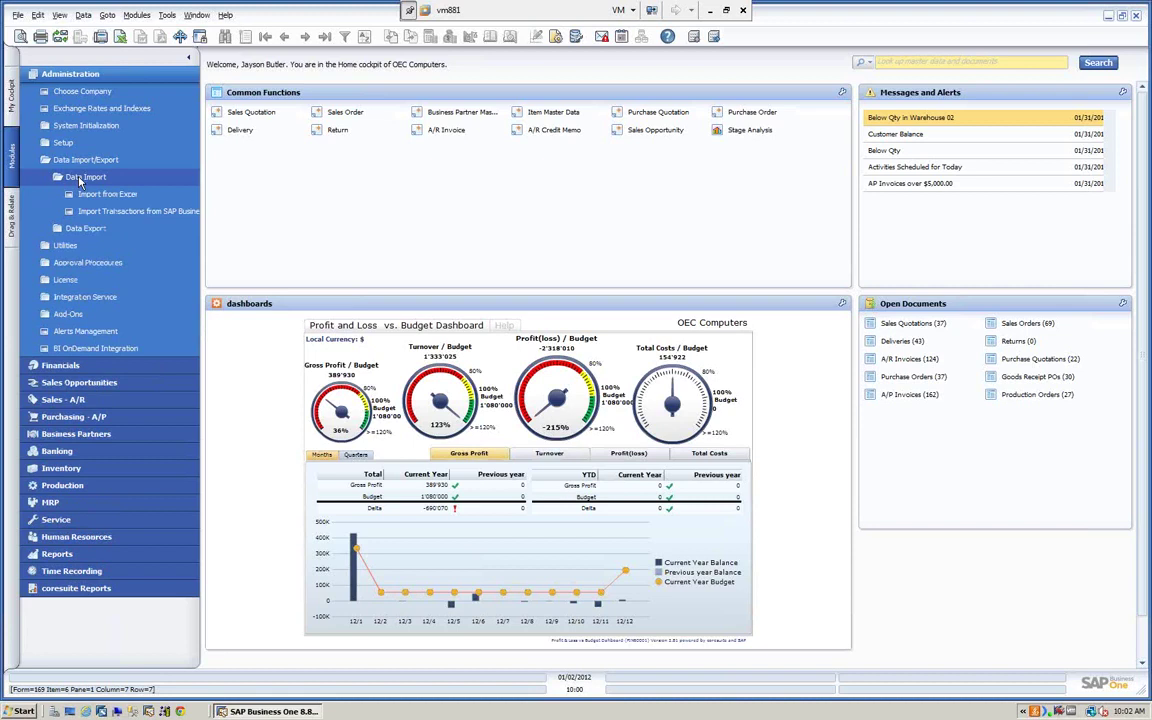
pyautogui.click(97, 195)
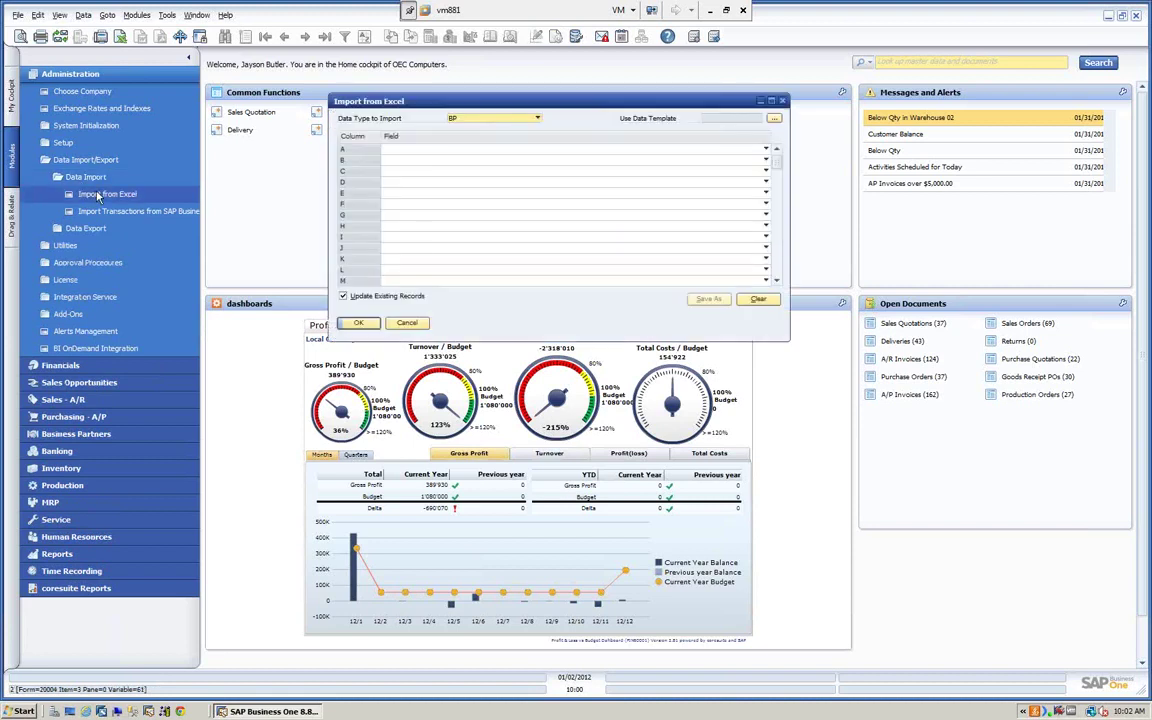
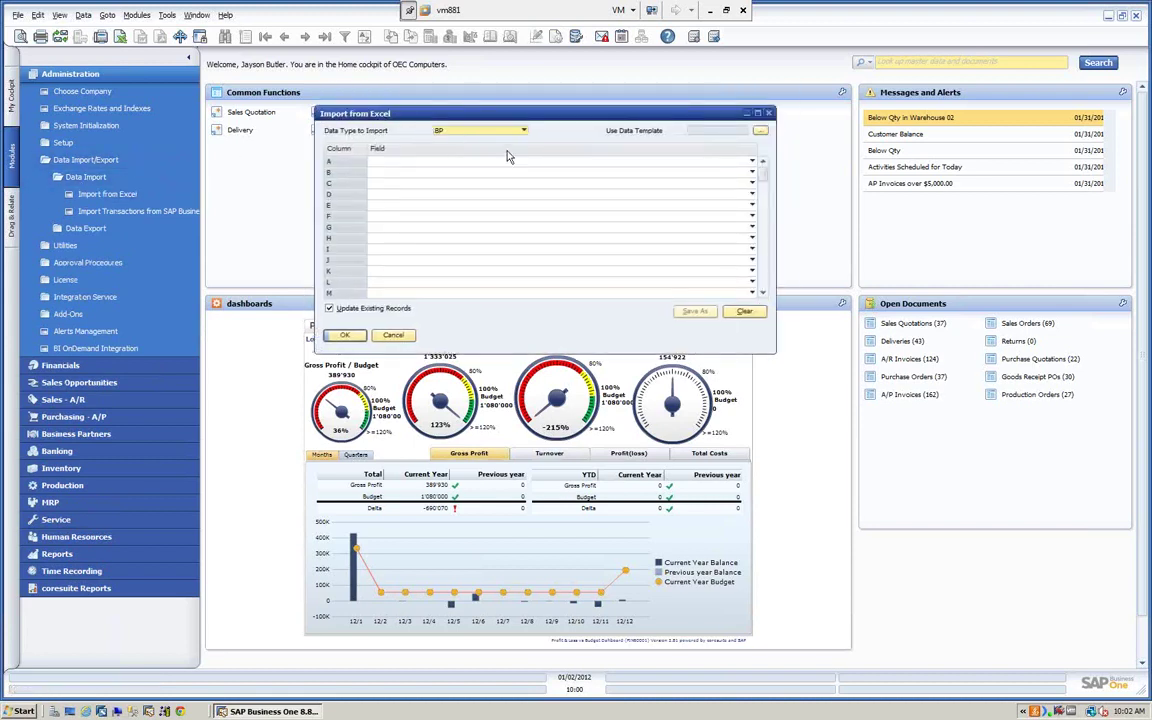
pyautogui.click(521, 133)
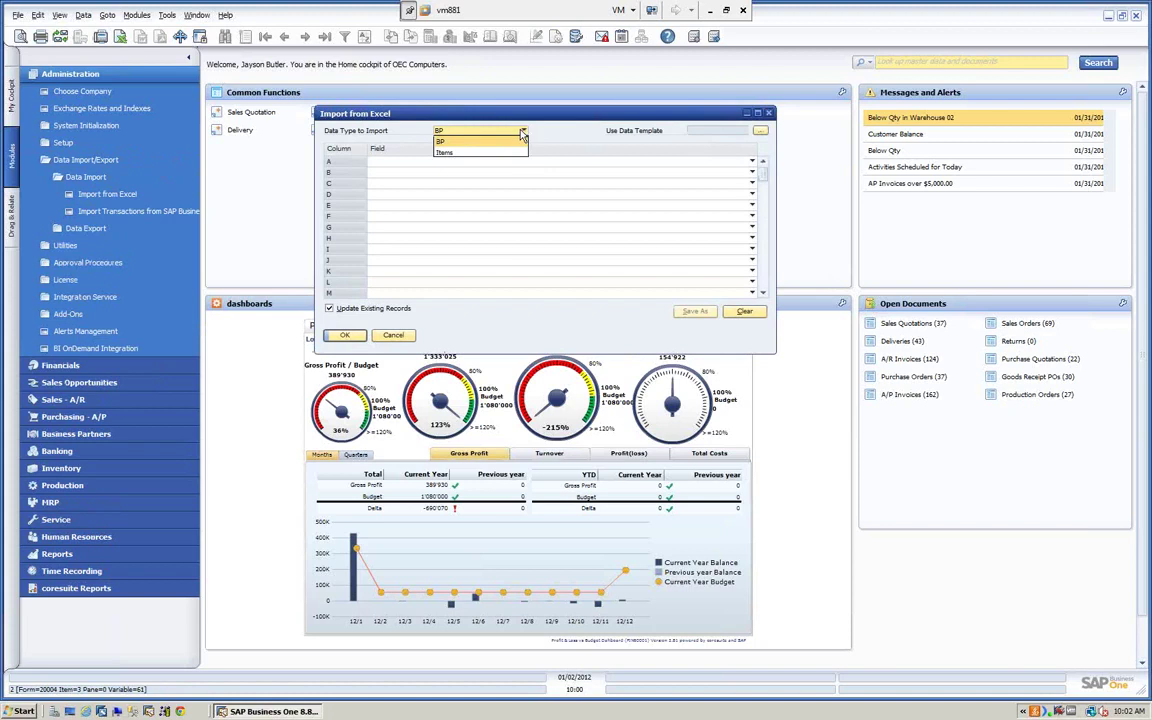
pyautogui.click(459, 139)
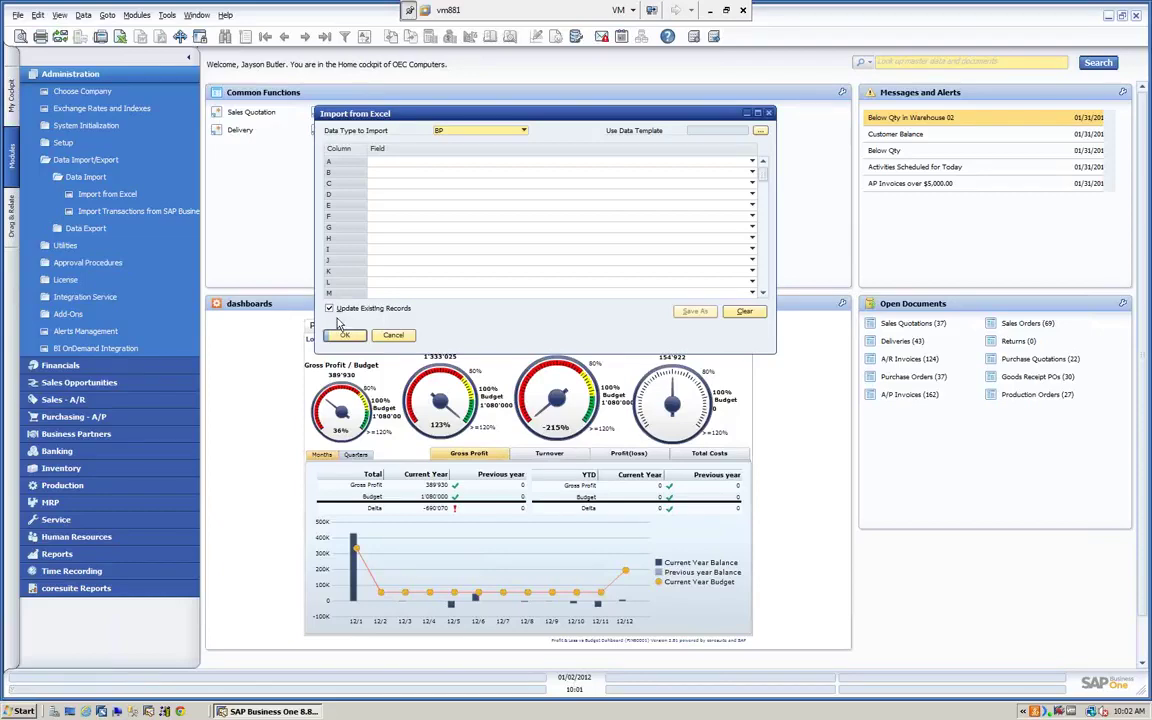
pyautogui.click(330, 309)
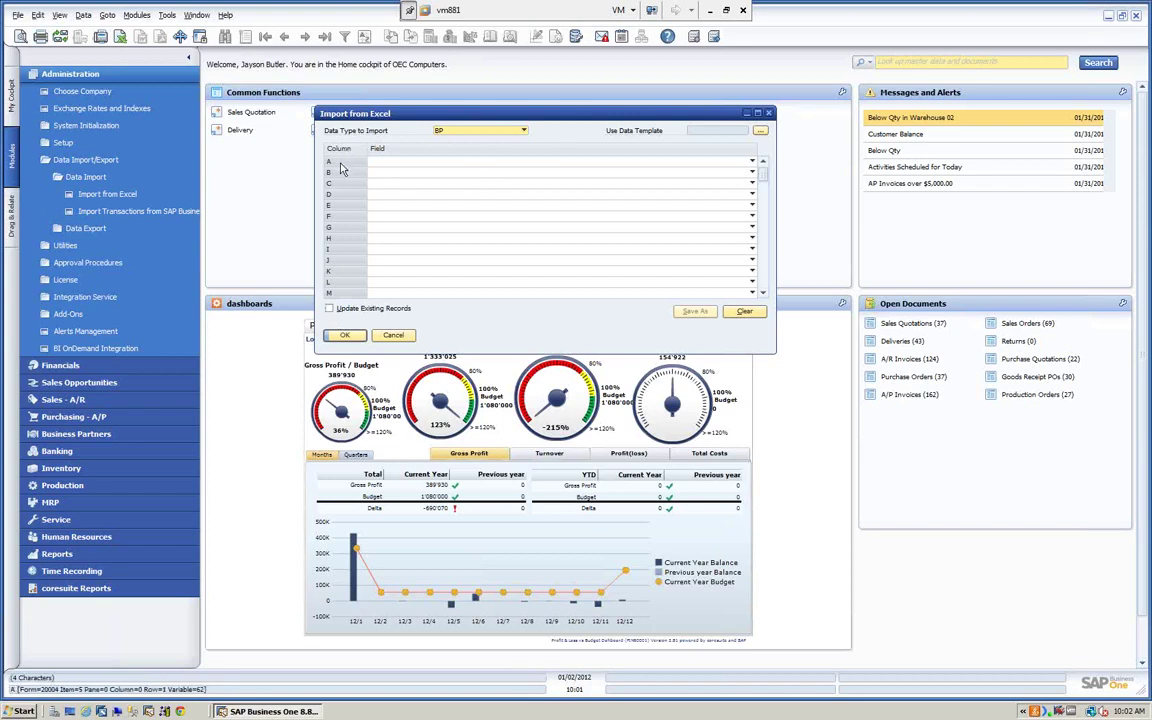
# - Map import columns A, B and C to the fields BP Code, BP Name and BP Type
pyautogui.moveTo(764, 183); pyautogui.dragTo(420, 150)
pyautogui.click(753, 163)
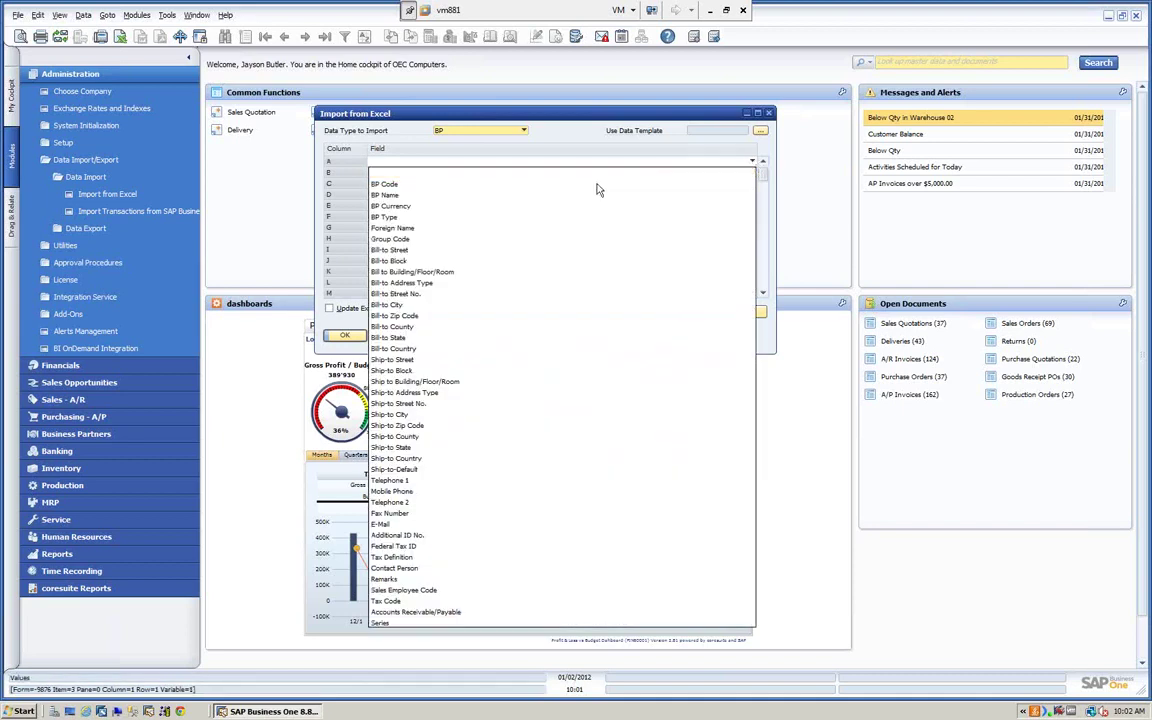
pyautogui.click(400, 184)
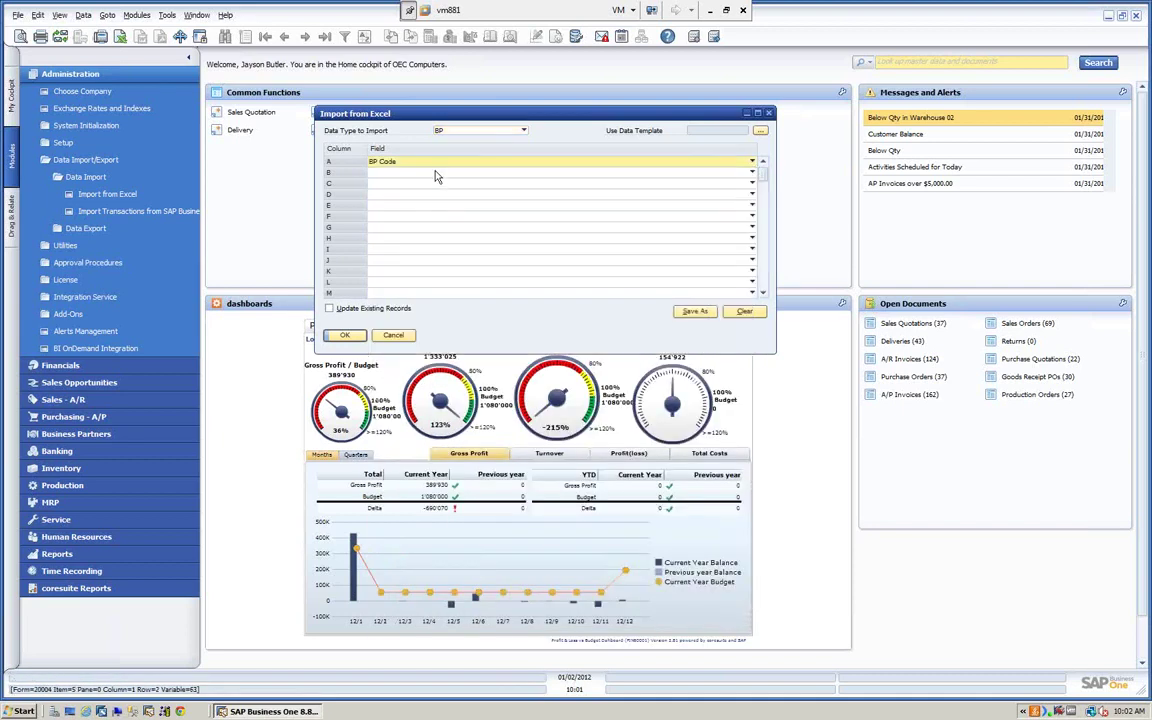
pyautogui.click(754, 174)
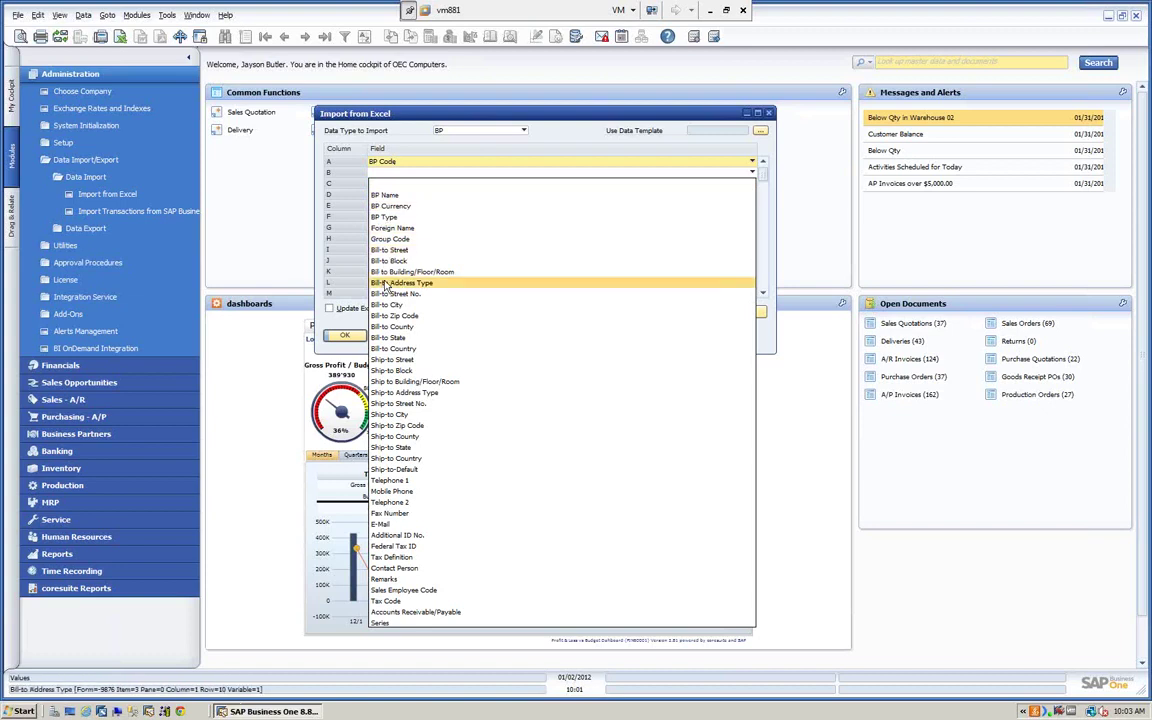
pyautogui.click(388, 195)
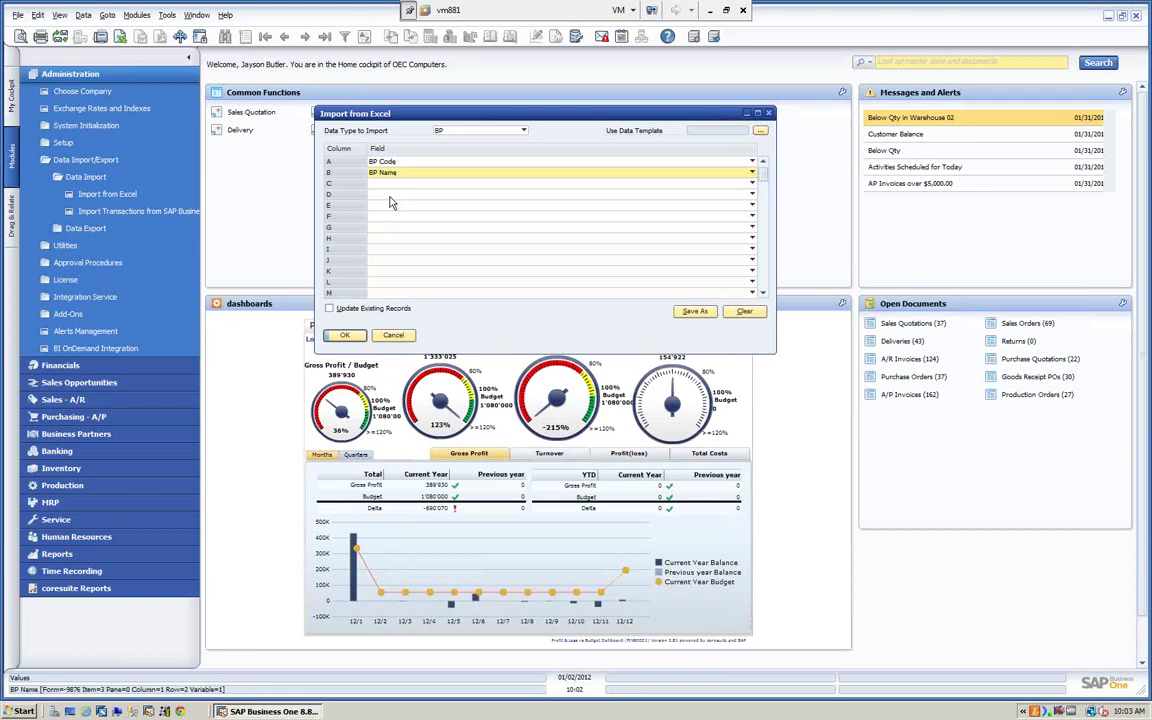
pyautogui.click(752, 184)
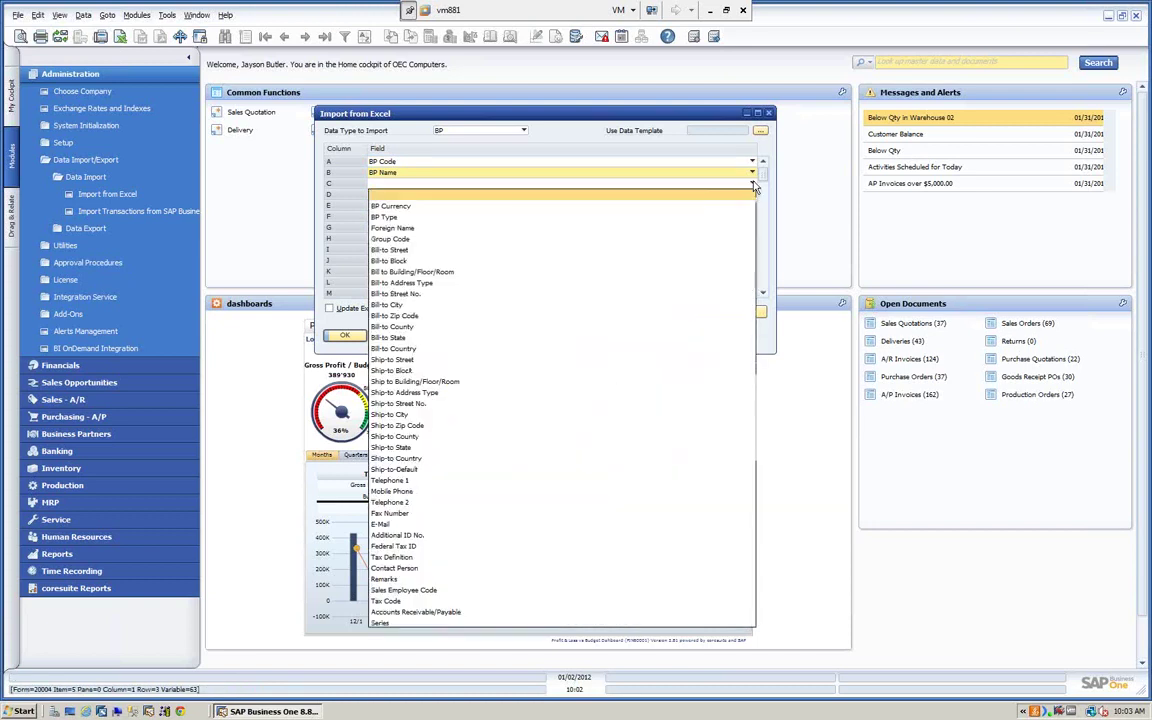
pyautogui.click(389, 218)
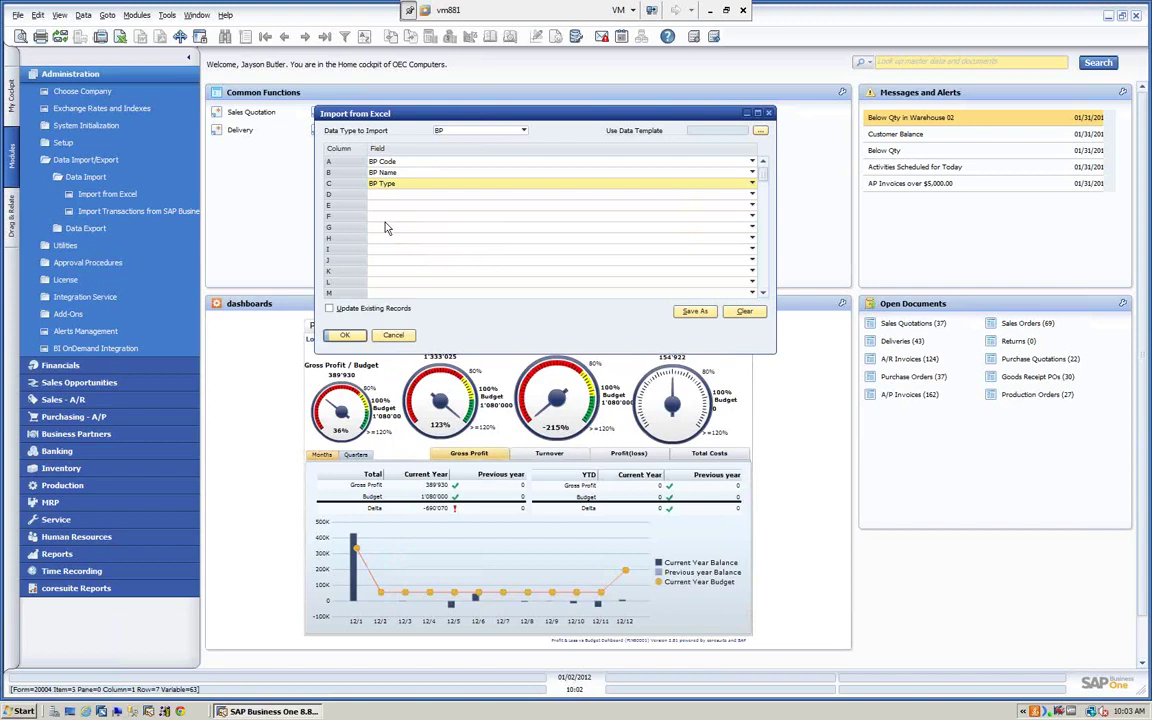
pyautogui.click(343, 336)
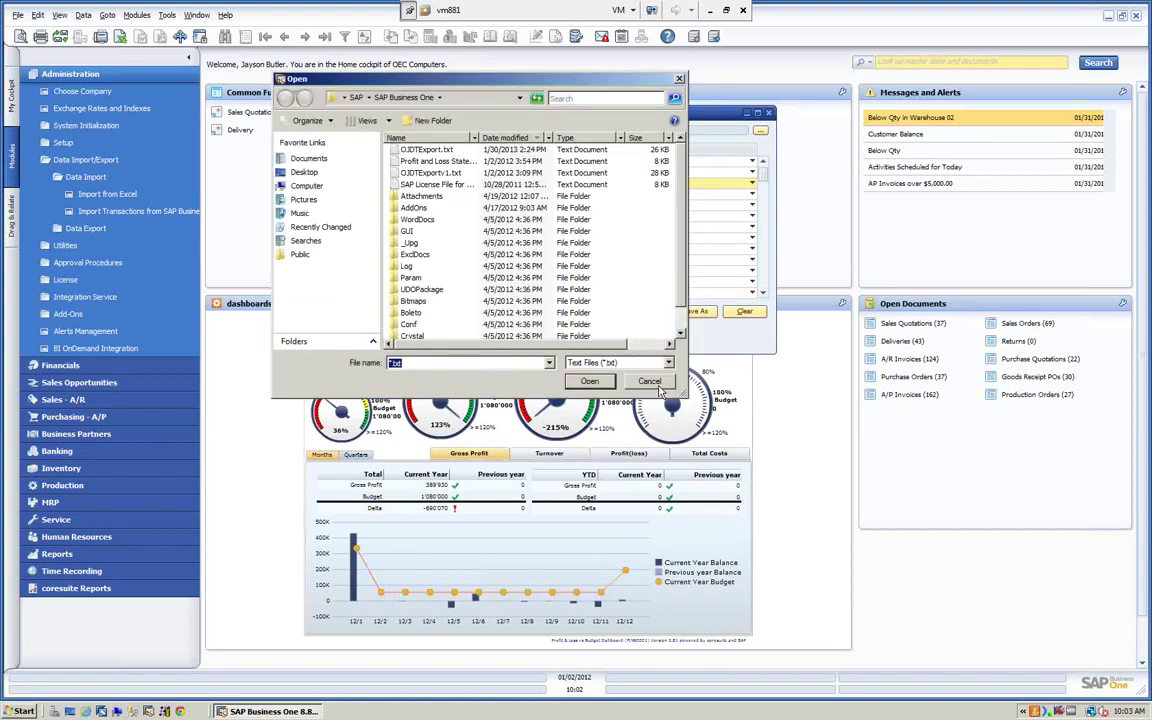
pyautogui.press('Escape')
pyautogui.click(395, 335)
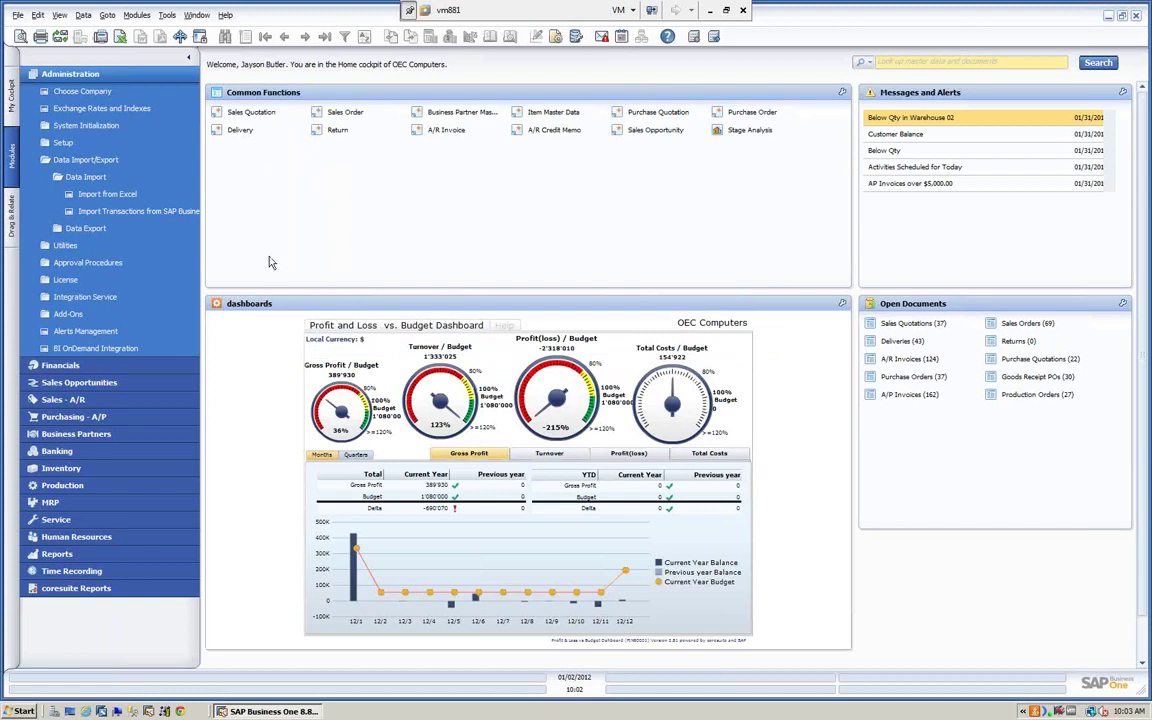
# - Reopen Import from Excel, clear the field mapping and reassign columns A, B and C to BP Code, BP Name and BP Type
pyautogui.click(126, 196)
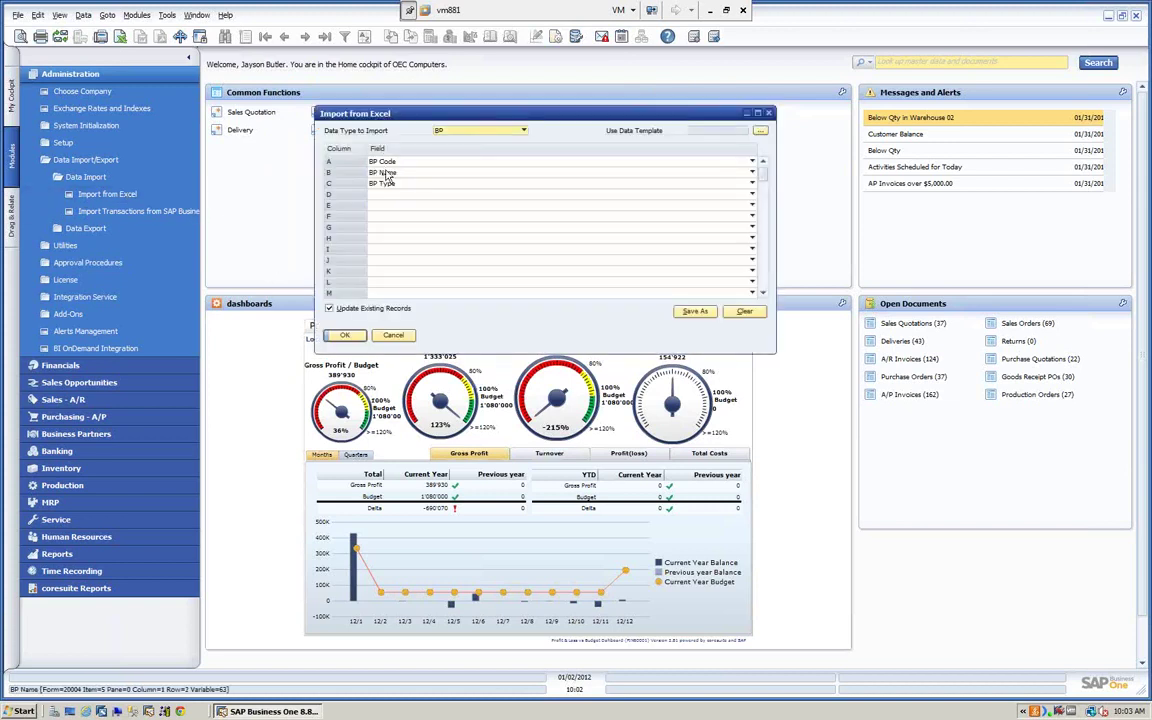
pyautogui.click(745, 312)
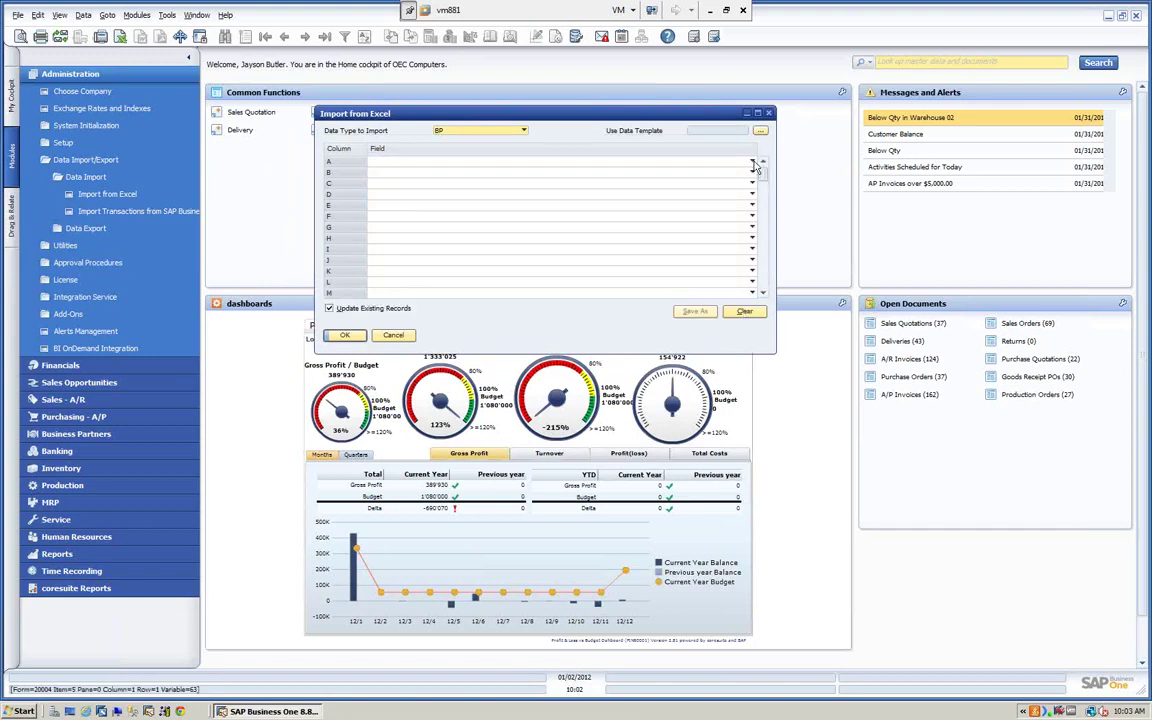
pyautogui.click(400, 162)
pyautogui.click(400, 186)
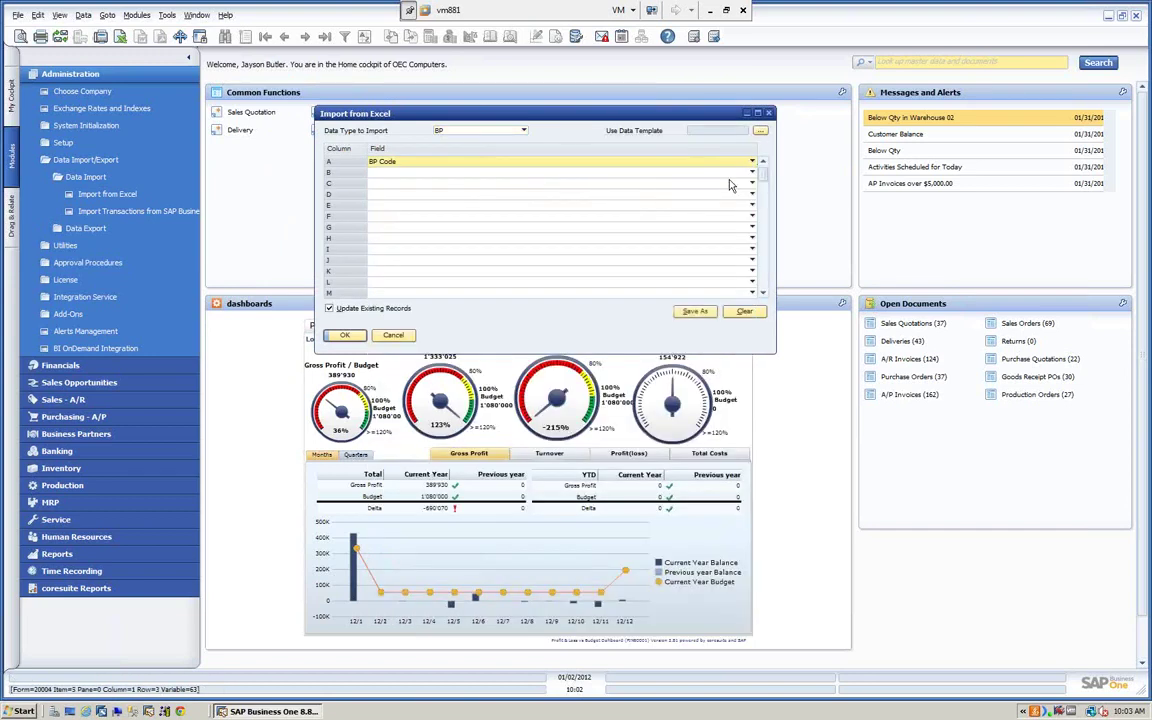
pyautogui.click(385, 173)
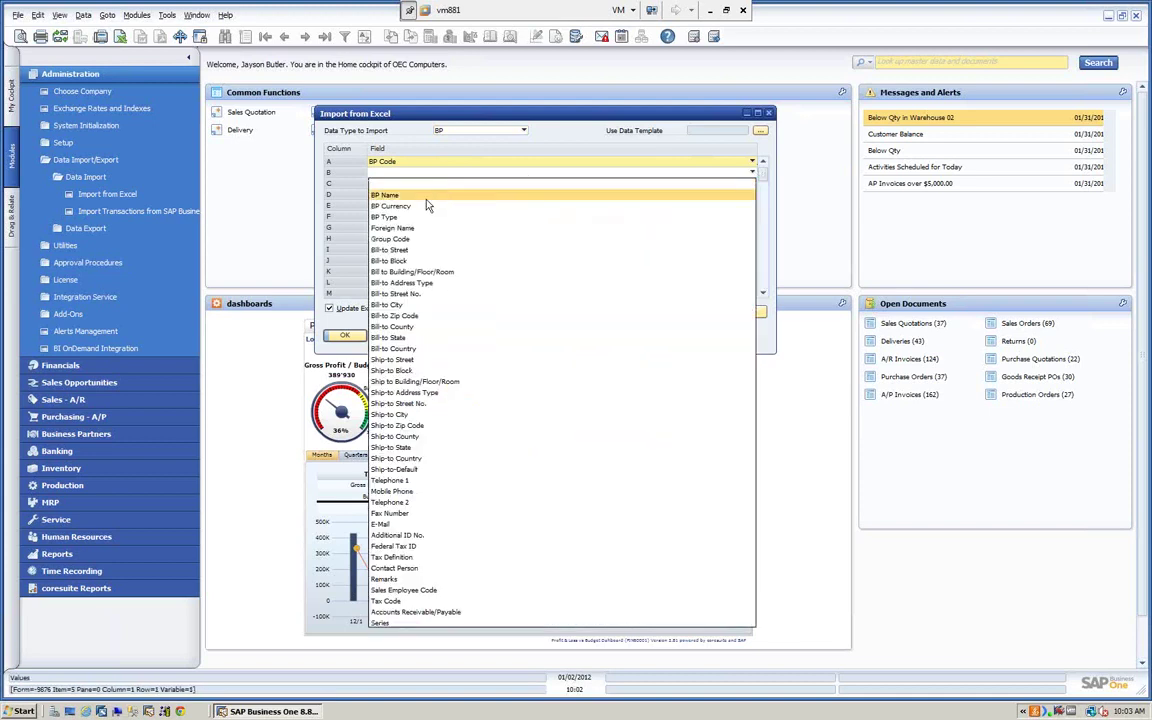
pyautogui.click(385, 196)
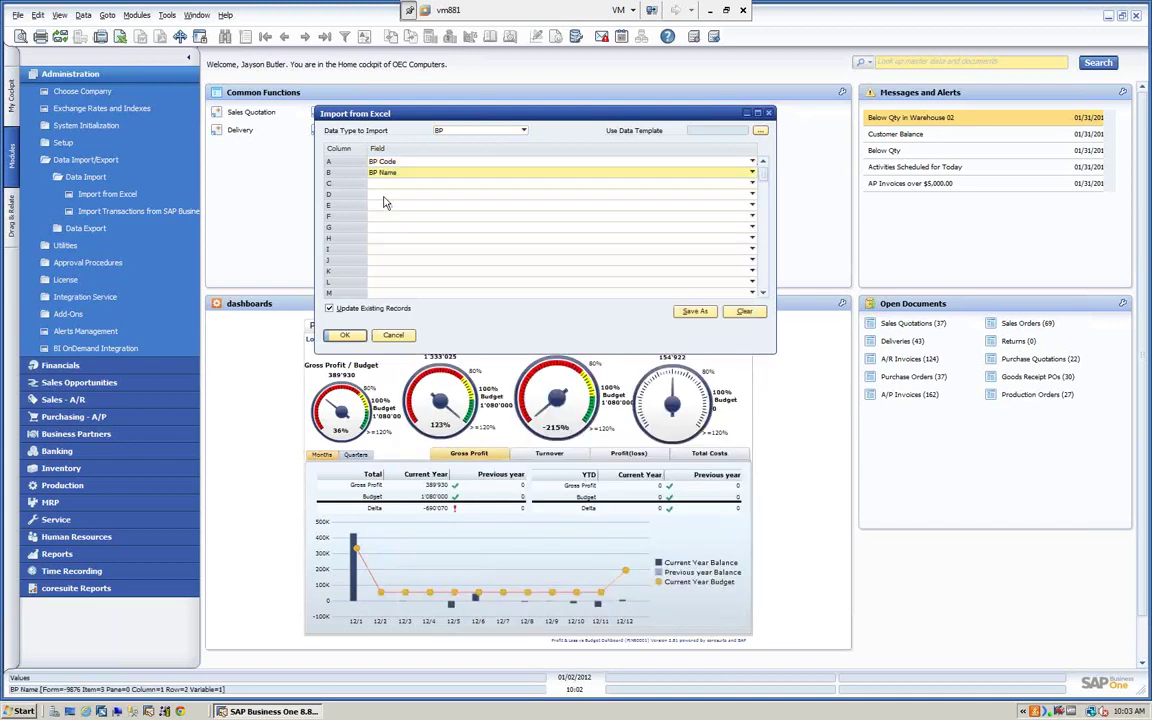
pyautogui.click(755, 186)
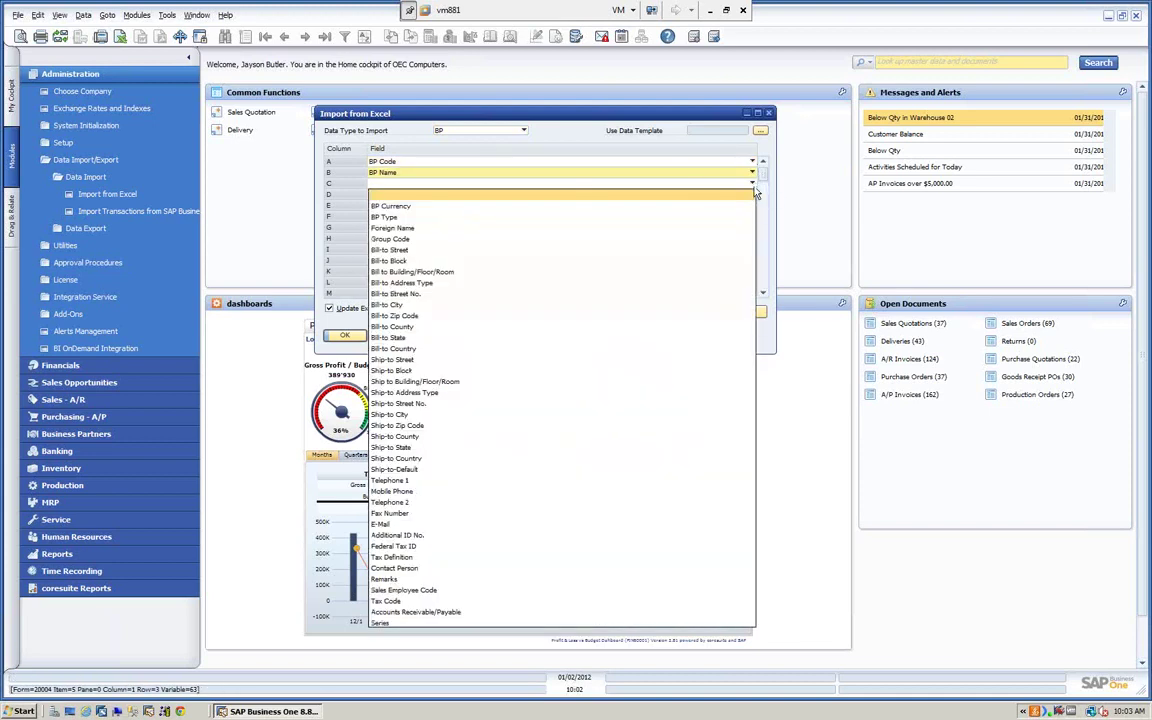
pyautogui.click(392, 219)
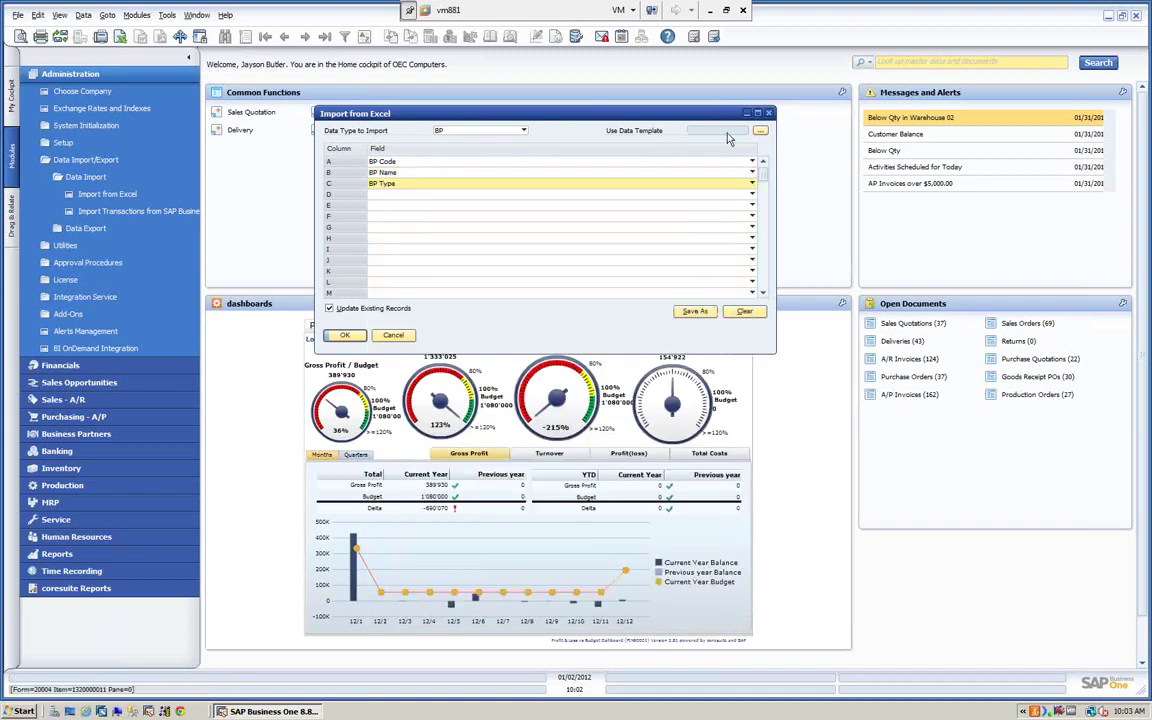
# - Save the column mapping as a data import template named BP Demo and check it in the template list
pyautogui.click(695, 311)
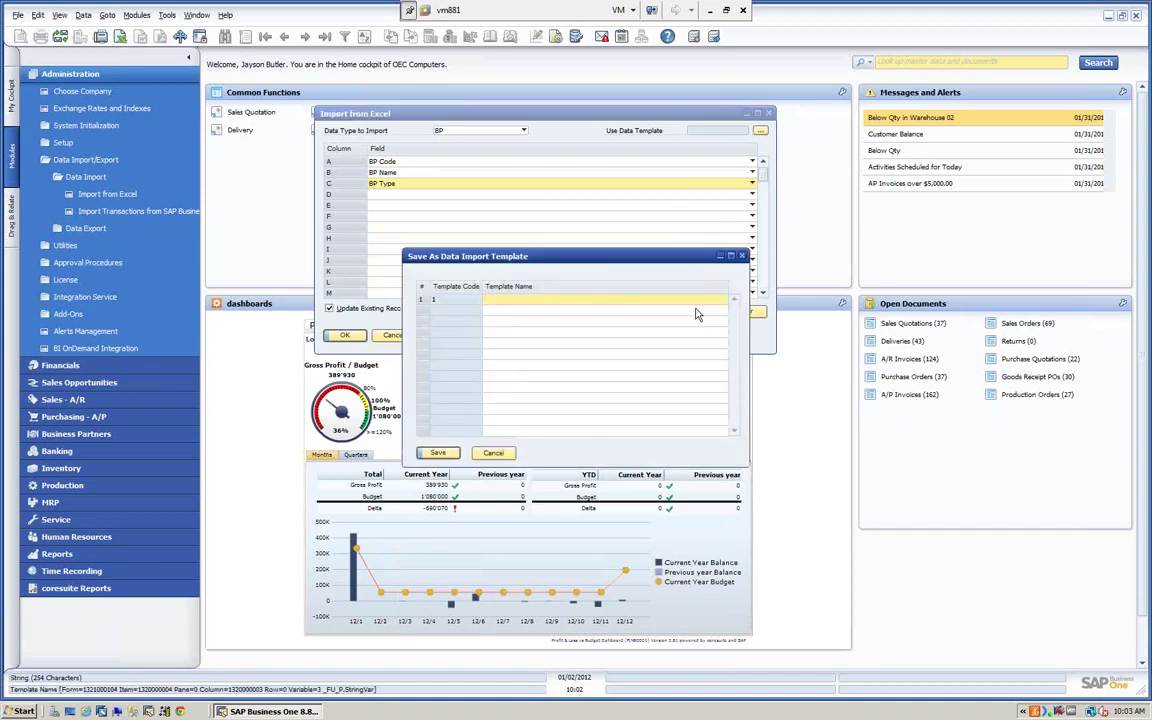
pyautogui.write('BP Demo')
pyautogui.click(438, 454)
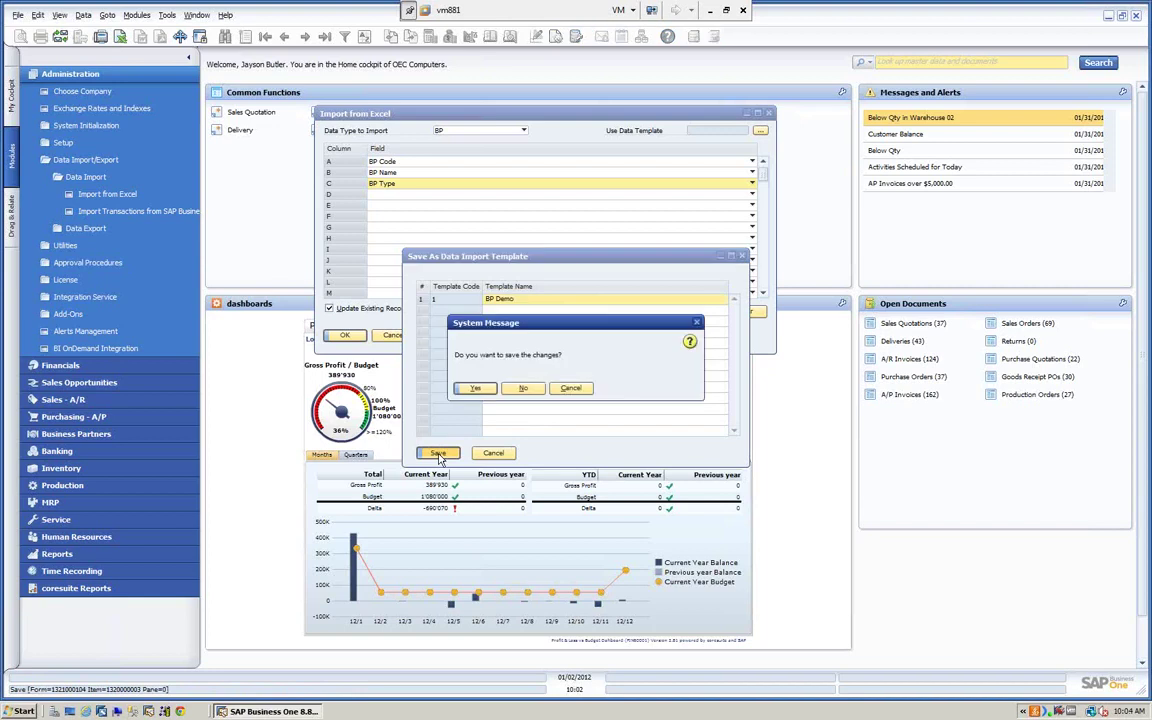
pyautogui.click(476, 389)
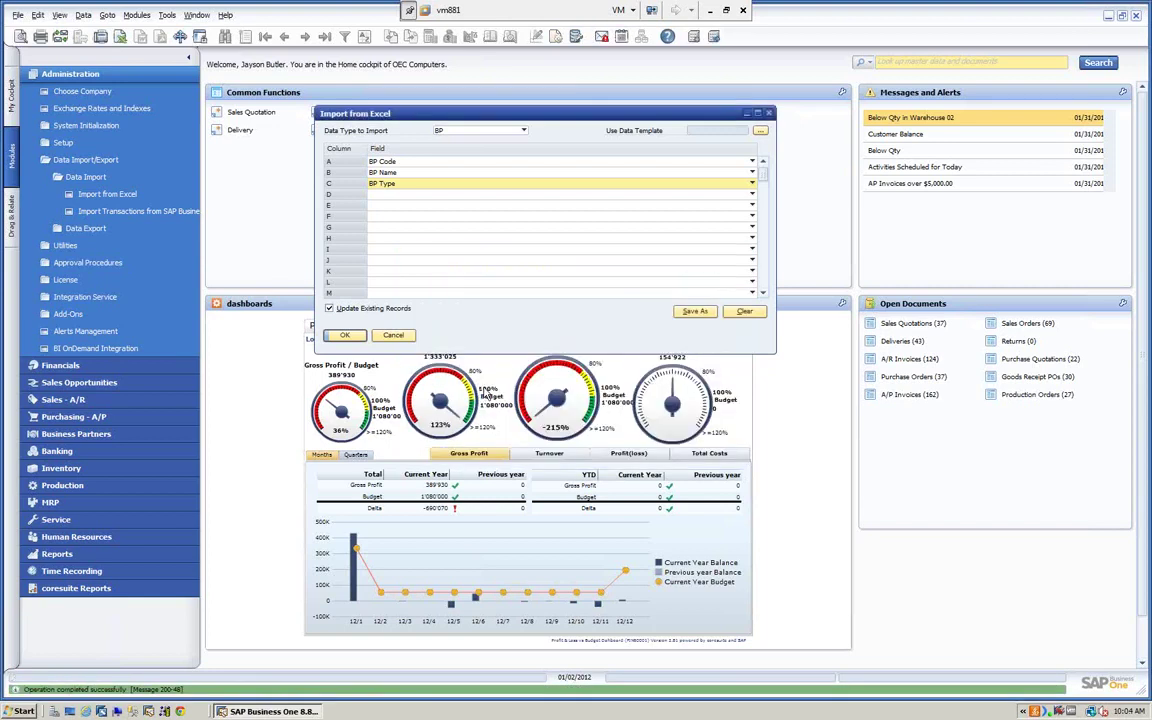
pyautogui.click(761, 131)
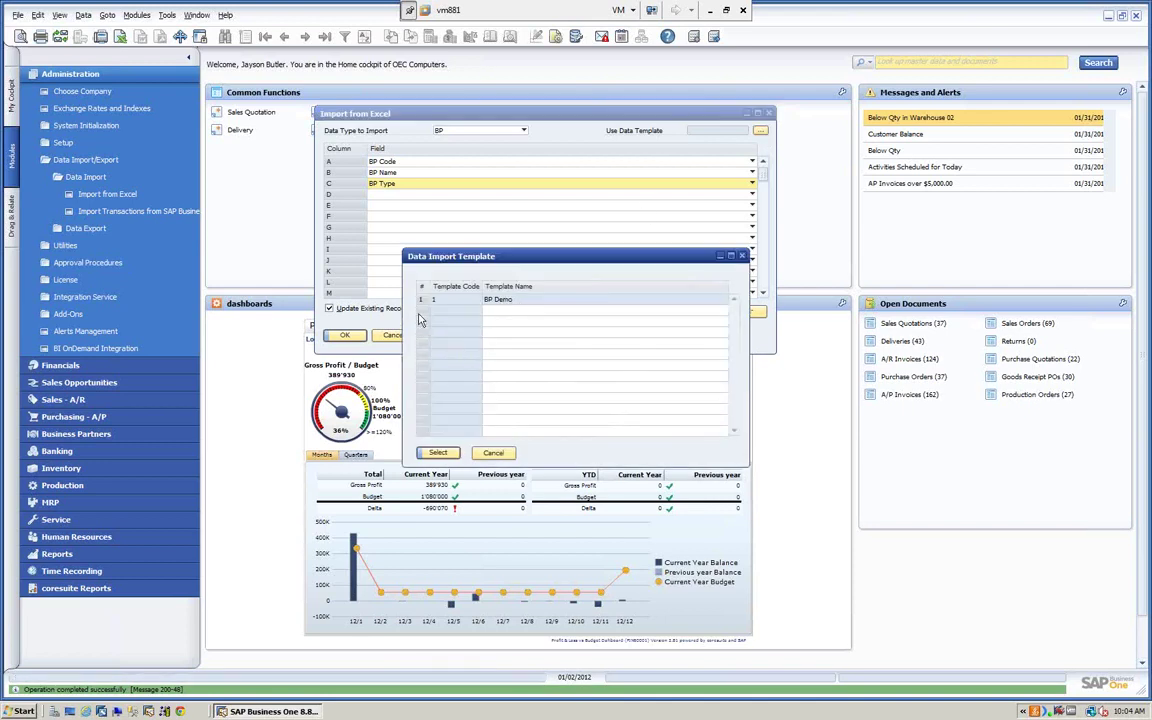
pyautogui.click(493, 453)
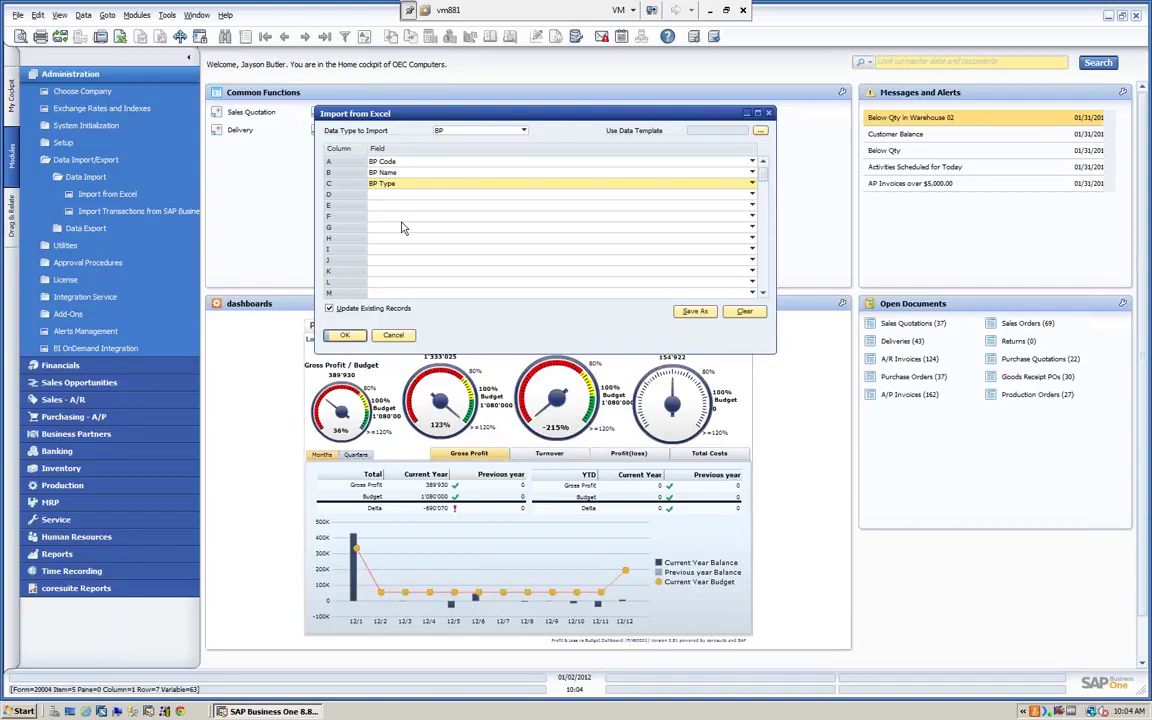
# - Import the business partners from Customer Import.txt on the Desktop and close the import window
pyautogui.click(340, 335)
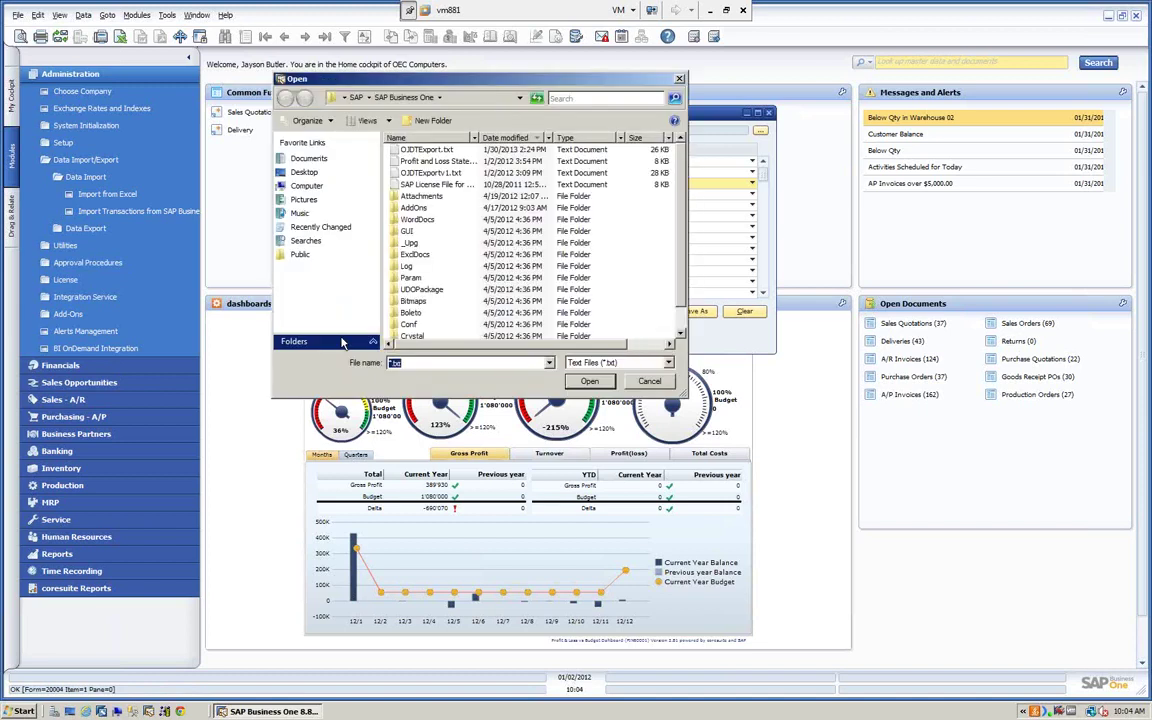
pyautogui.click(303, 173)
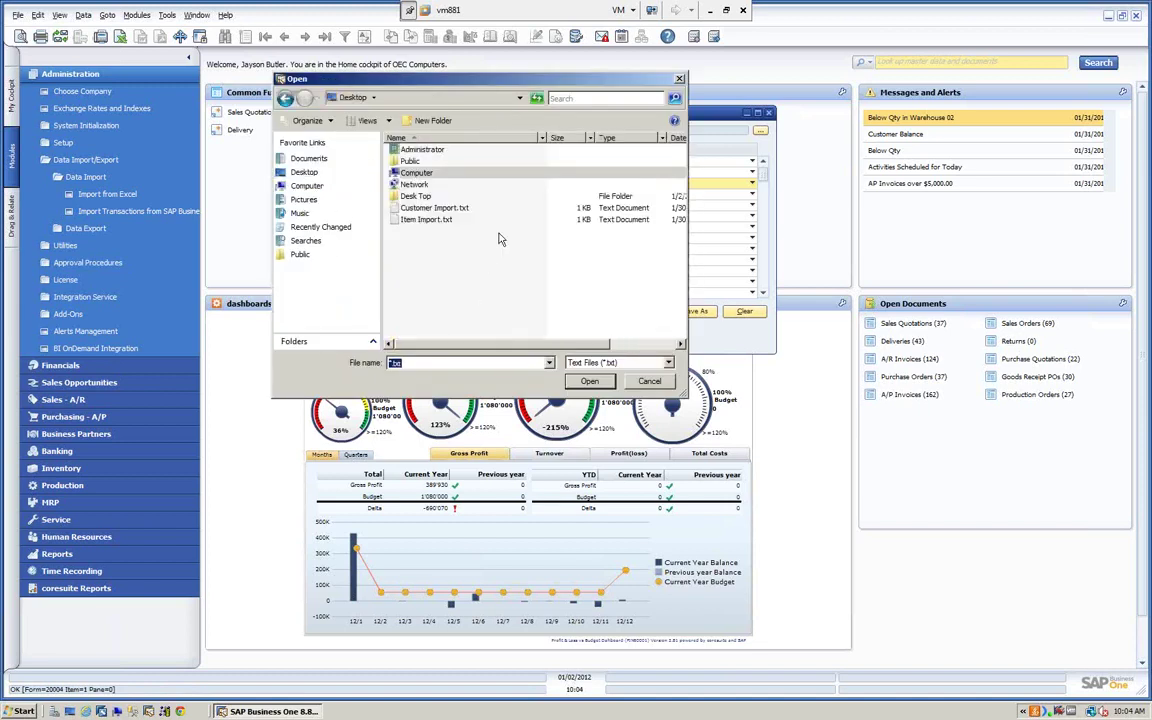
pyautogui.click(450, 208)
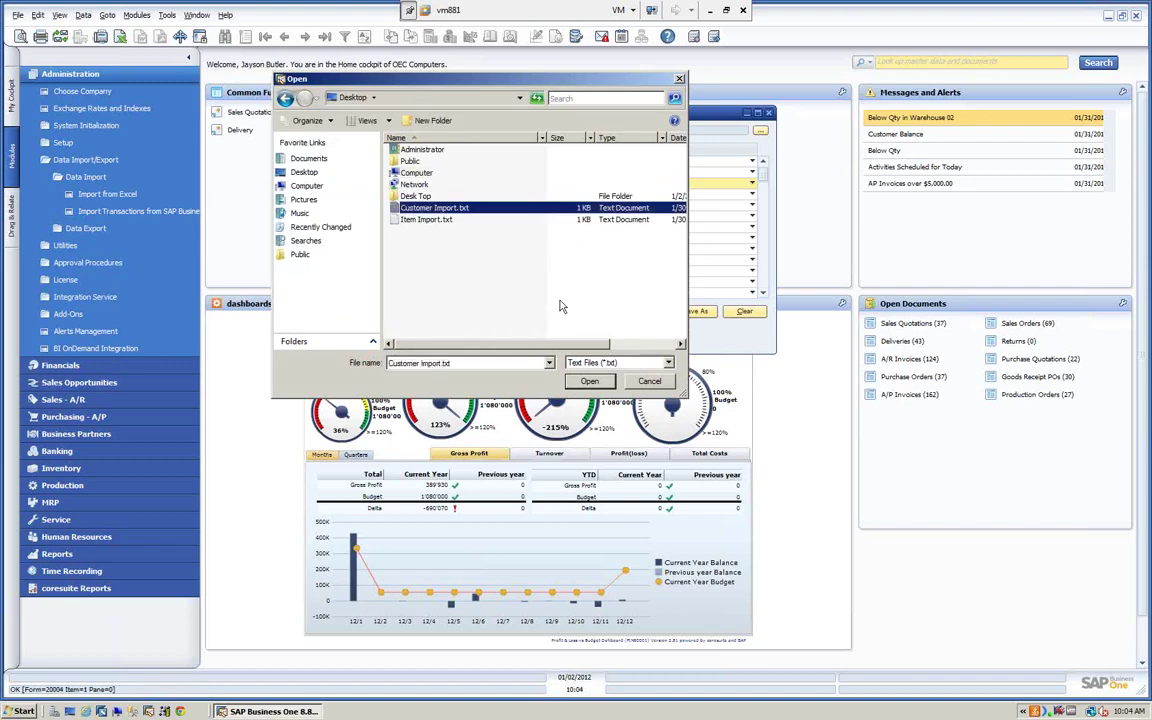
pyautogui.click(589, 381)
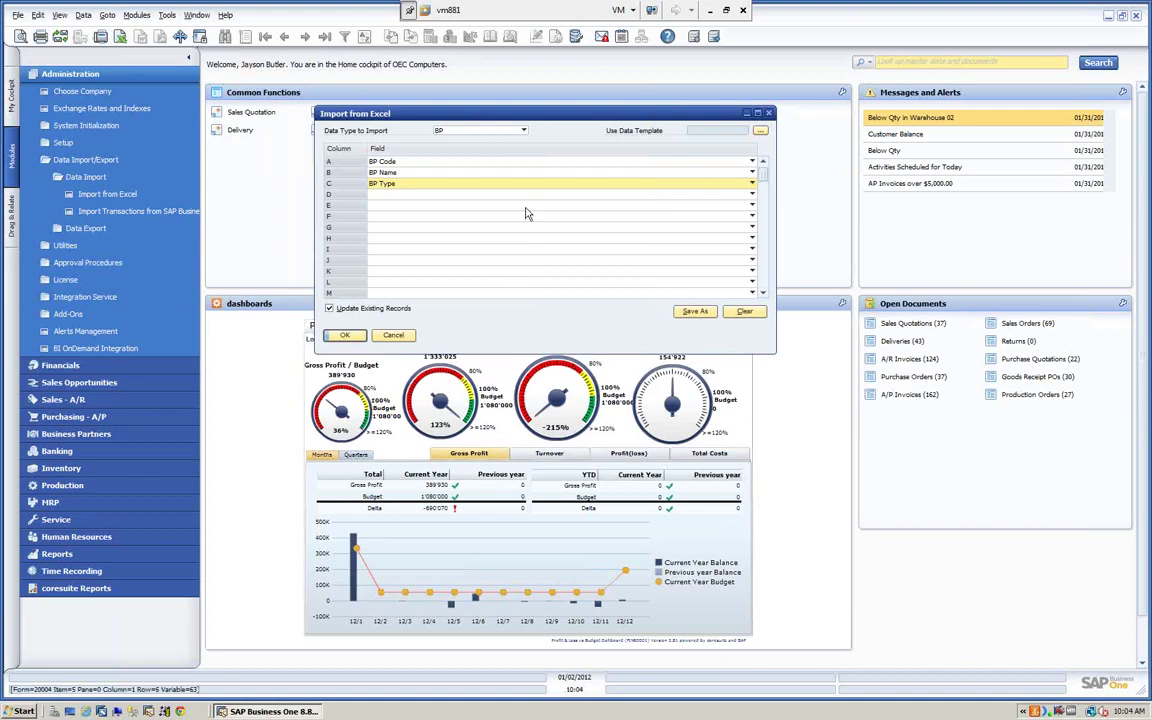
pyautogui.click(395, 336)
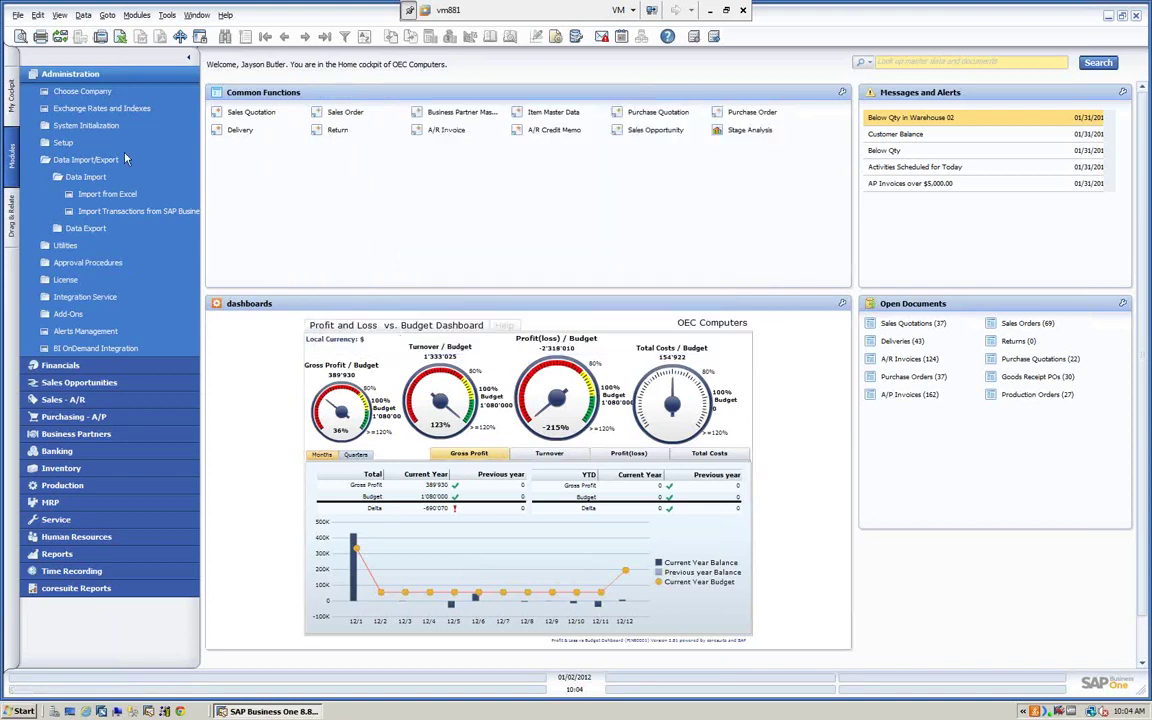
pyautogui.click(64, 73)
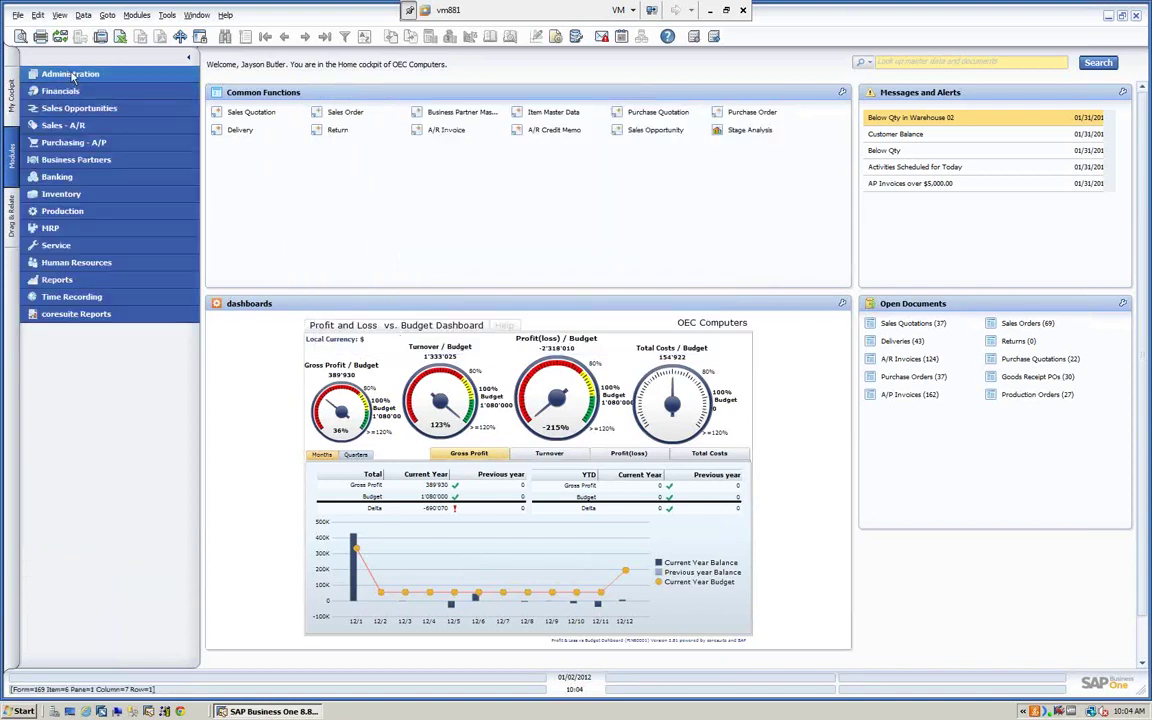
# - Find business partners C1 and V1 in Business Partner Master Data, review their records and close the form
pyautogui.click(462, 112)
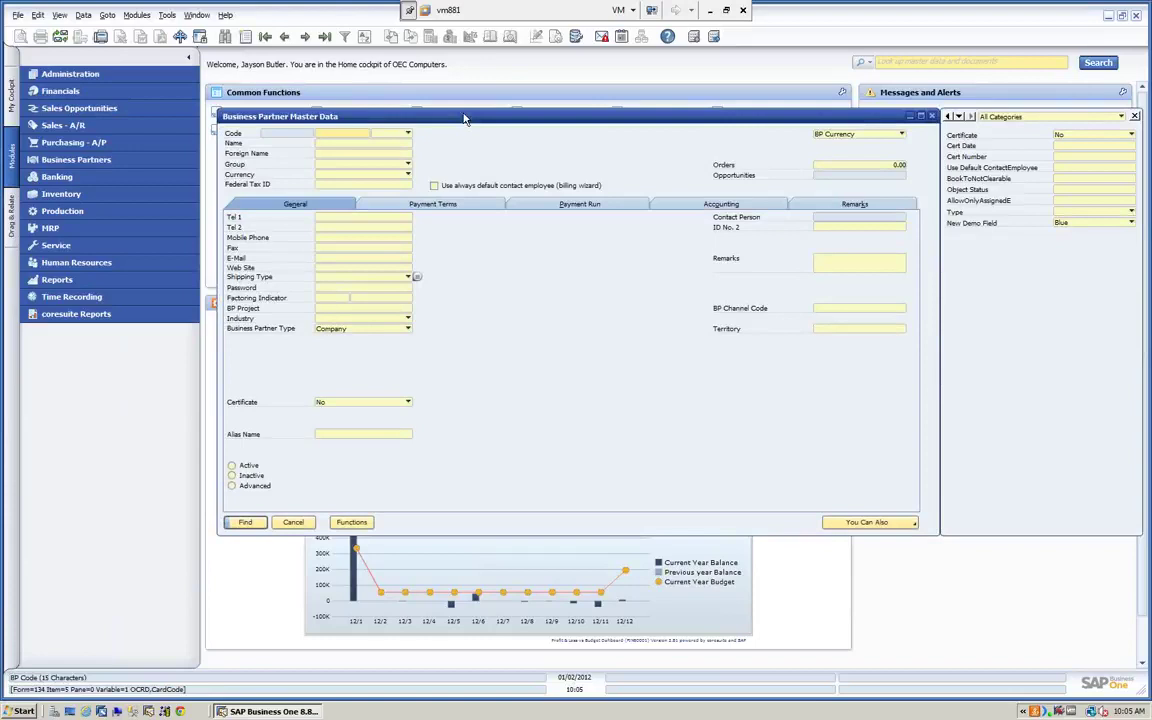
pyautogui.write('c')
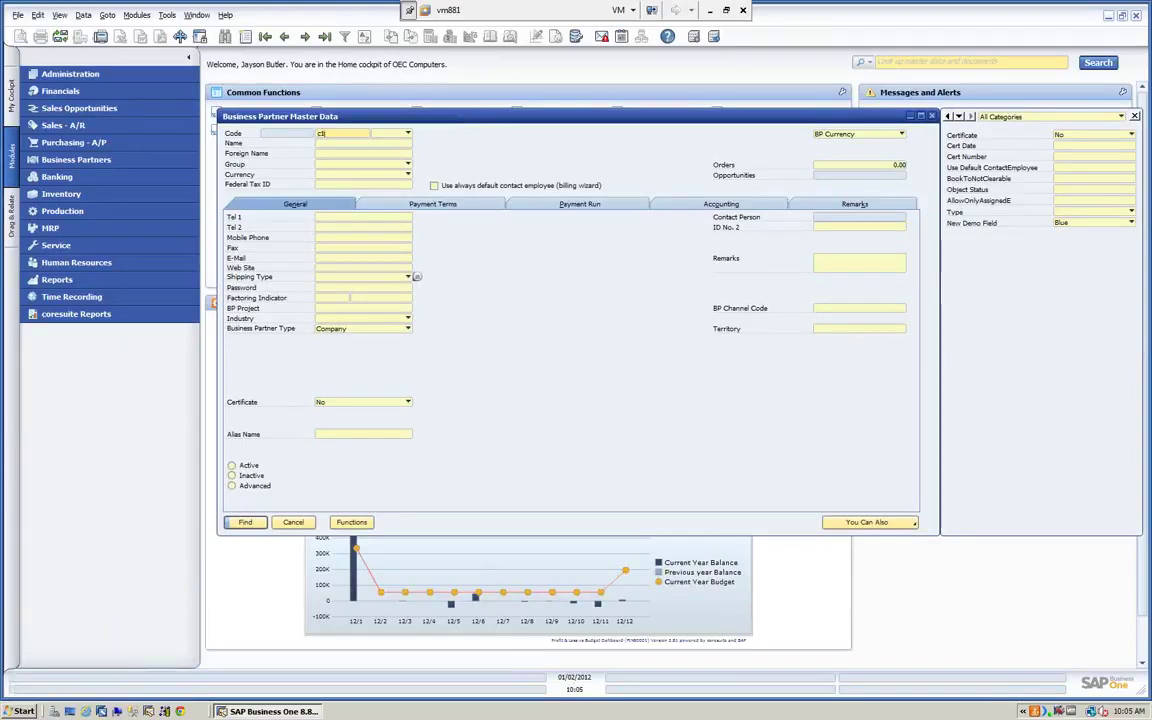
pyautogui.click(245, 523)
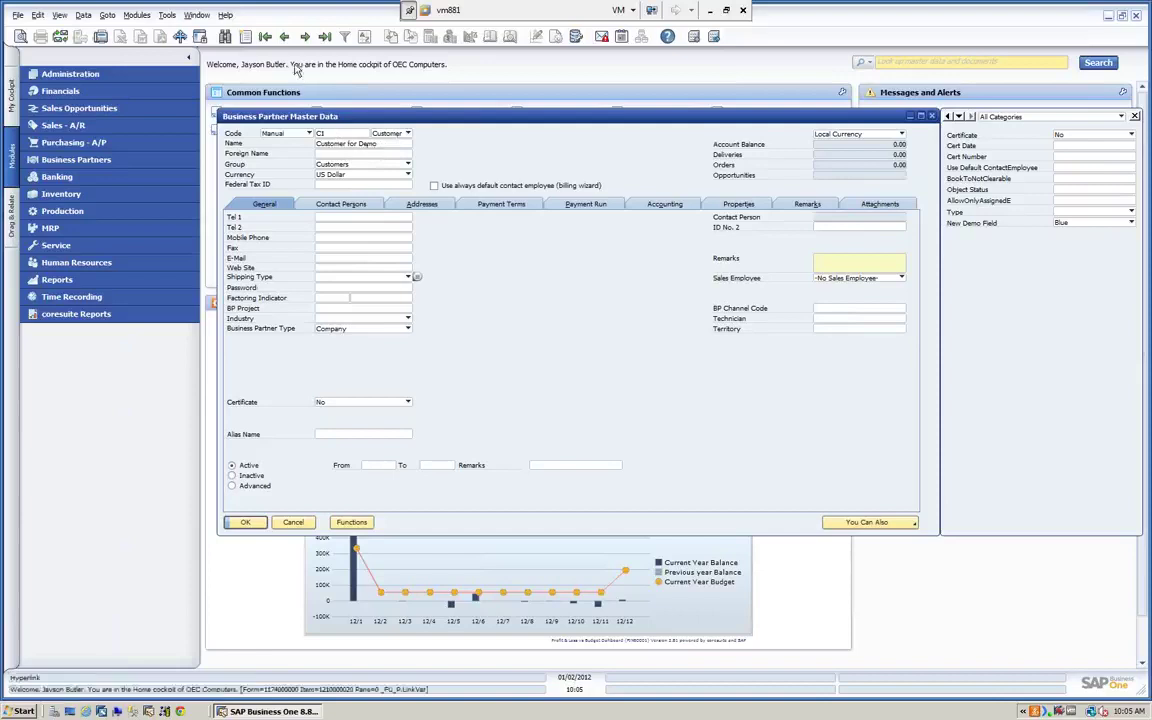
pyautogui.hotkey('ctrl', 'f')
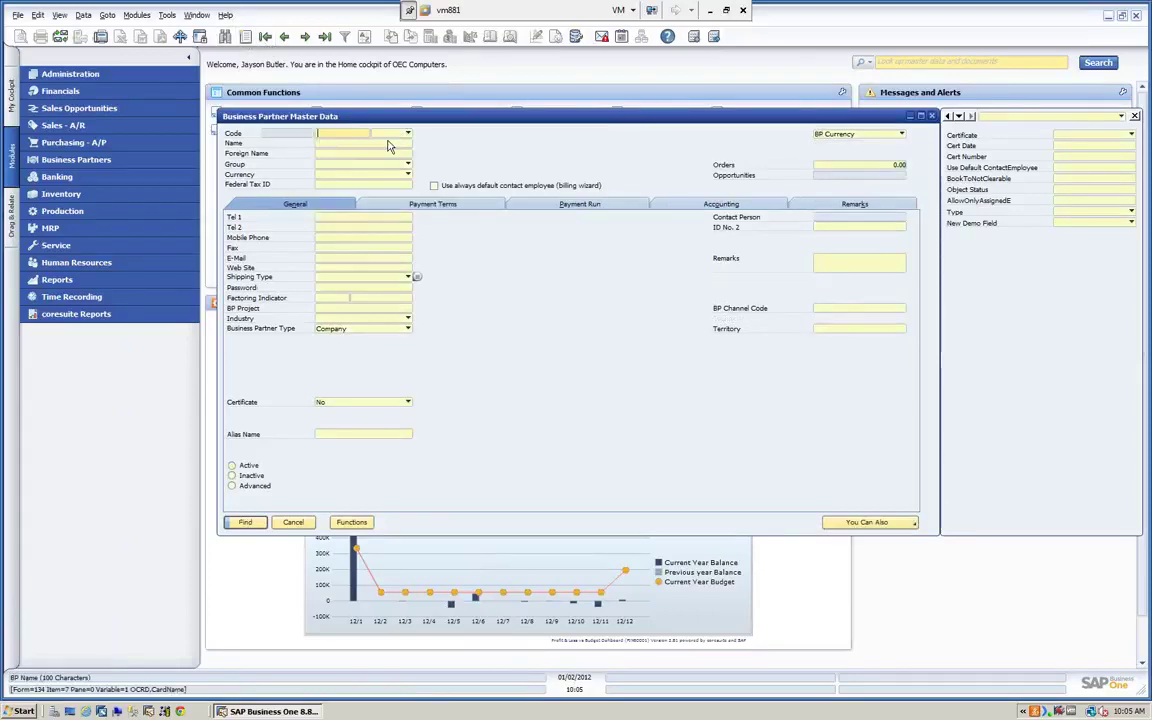
pyautogui.write('v1')
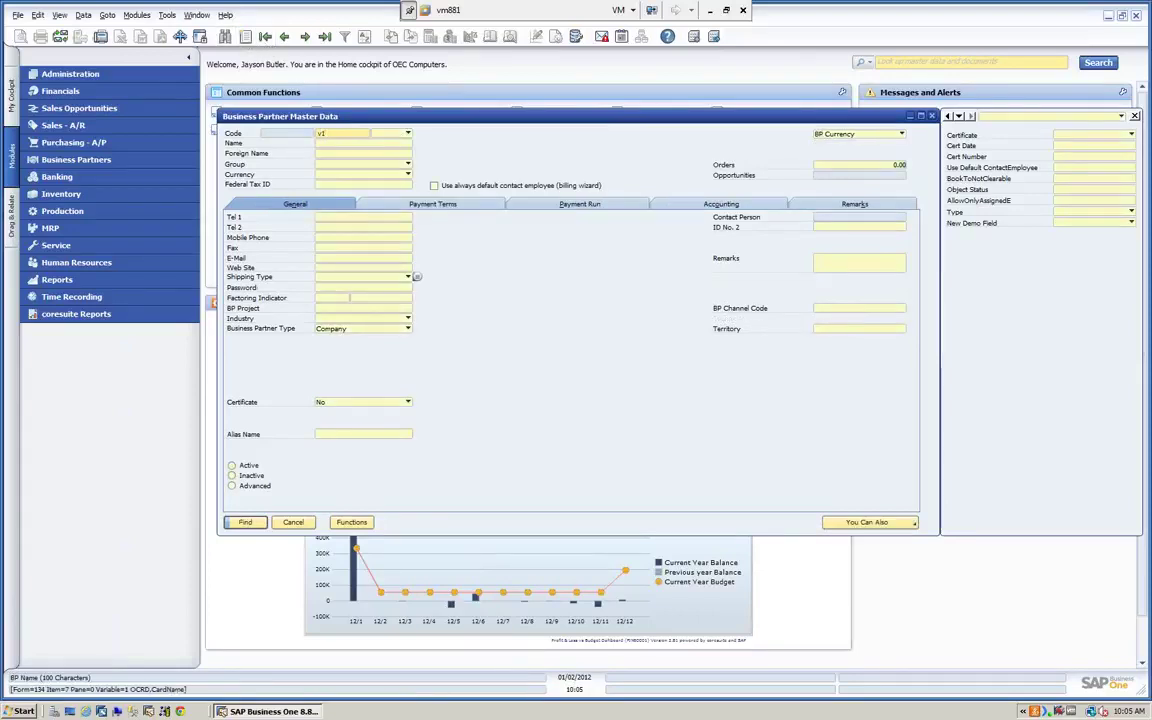
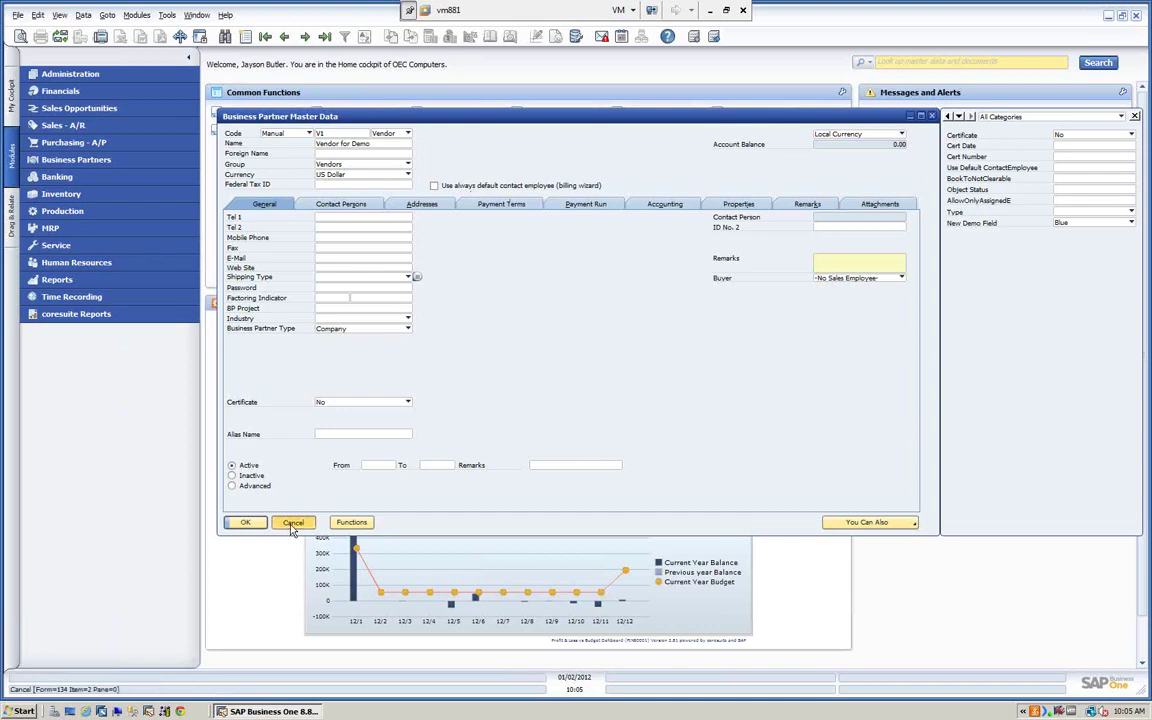
pyautogui.click(291, 523)
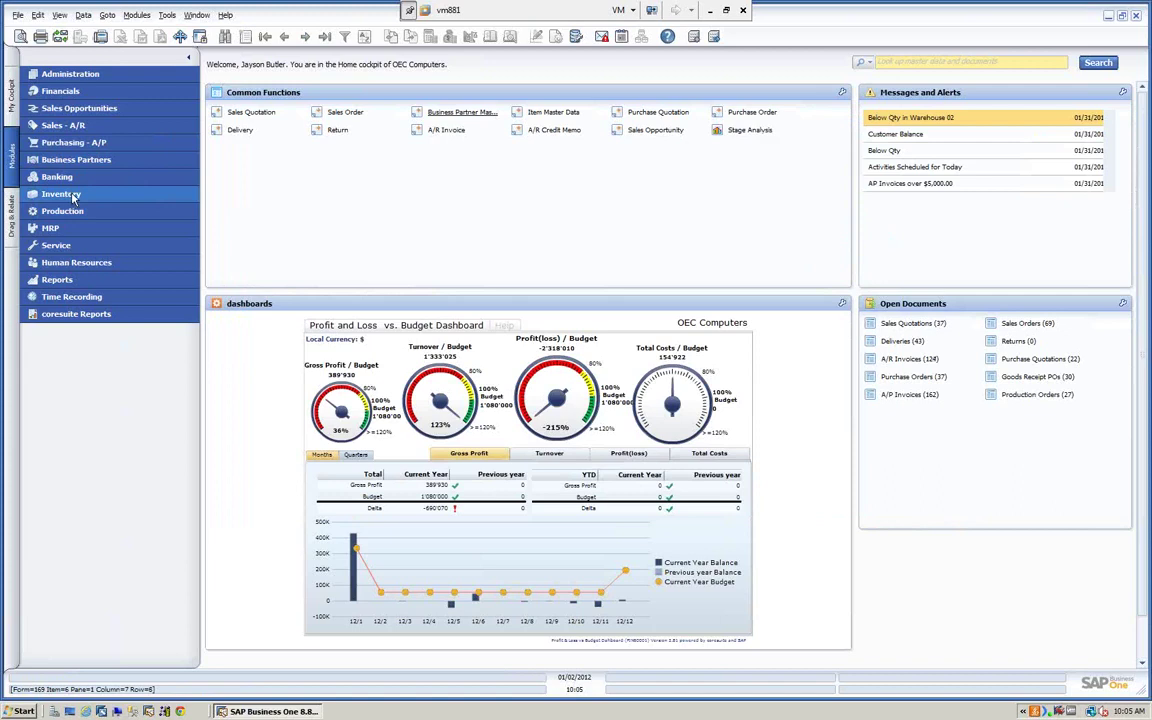
# - Open the Import from Excel function under Data Import and set the data type to import to Items
pyautogui.click(72, 75)
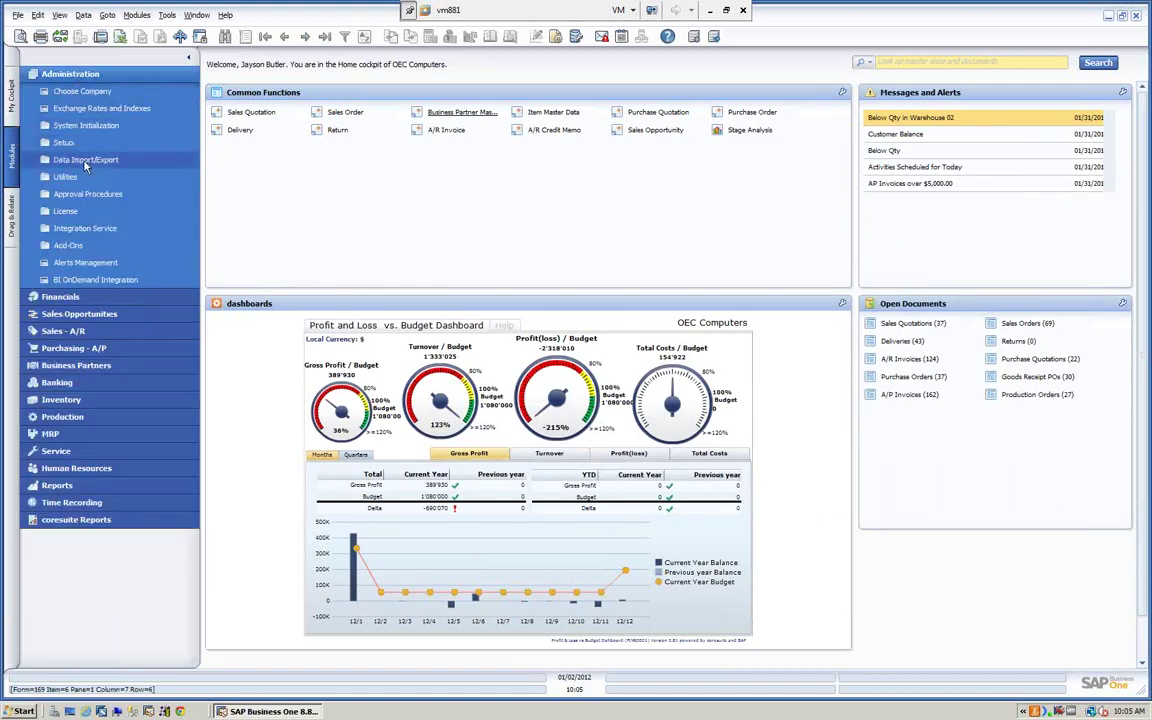
pyautogui.click(86, 163)
pyautogui.click(86, 177)
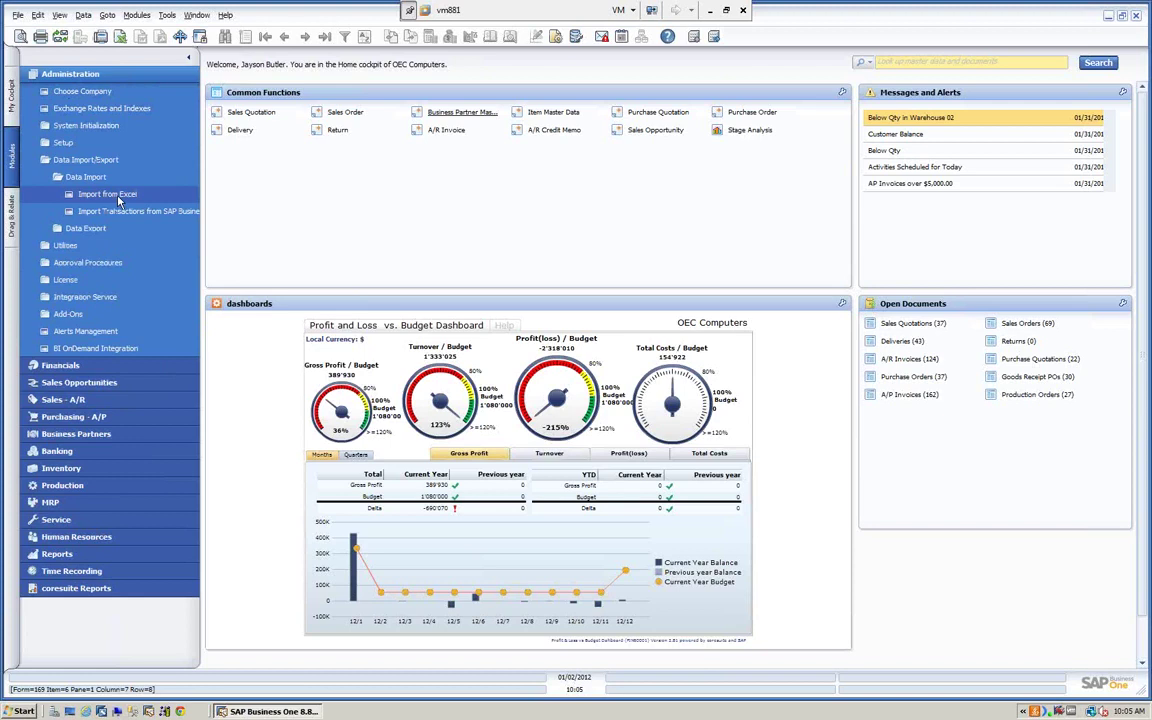
pyautogui.click(118, 200)
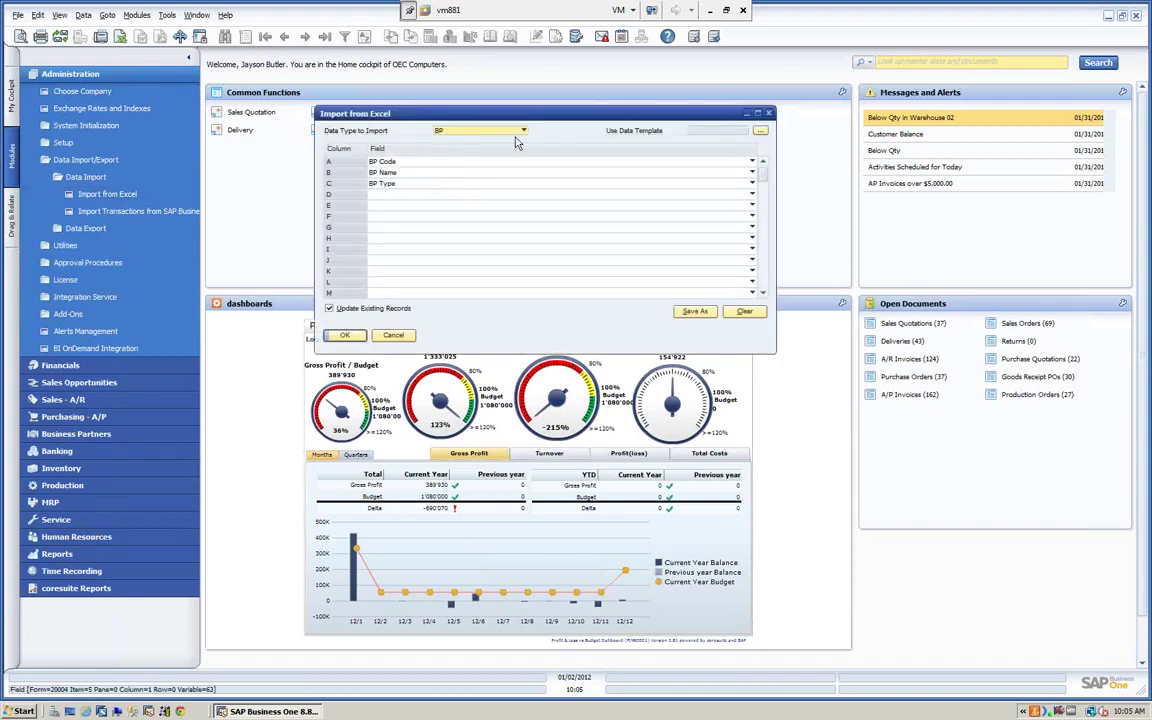
pyautogui.click(524, 133)
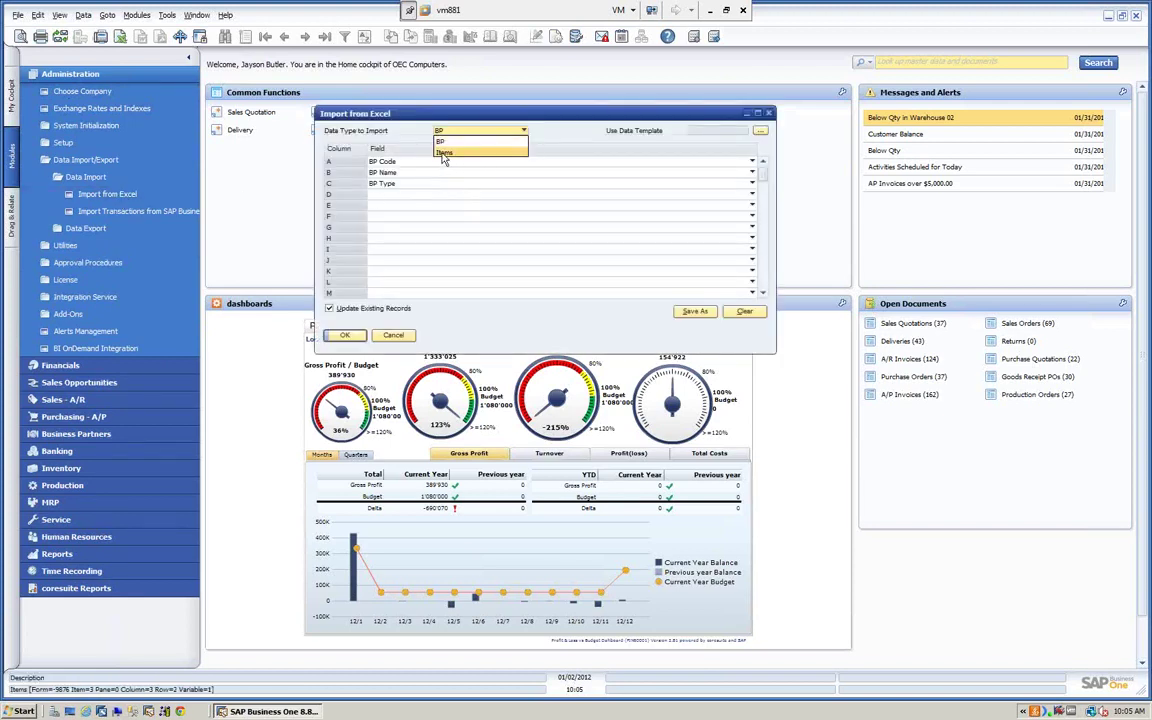
pyautogui.click(444, 157)
# - Map column A to Item No. and column B to Item Description, keeping Update Existing Records enabled
pyautogui.click(380, 161)
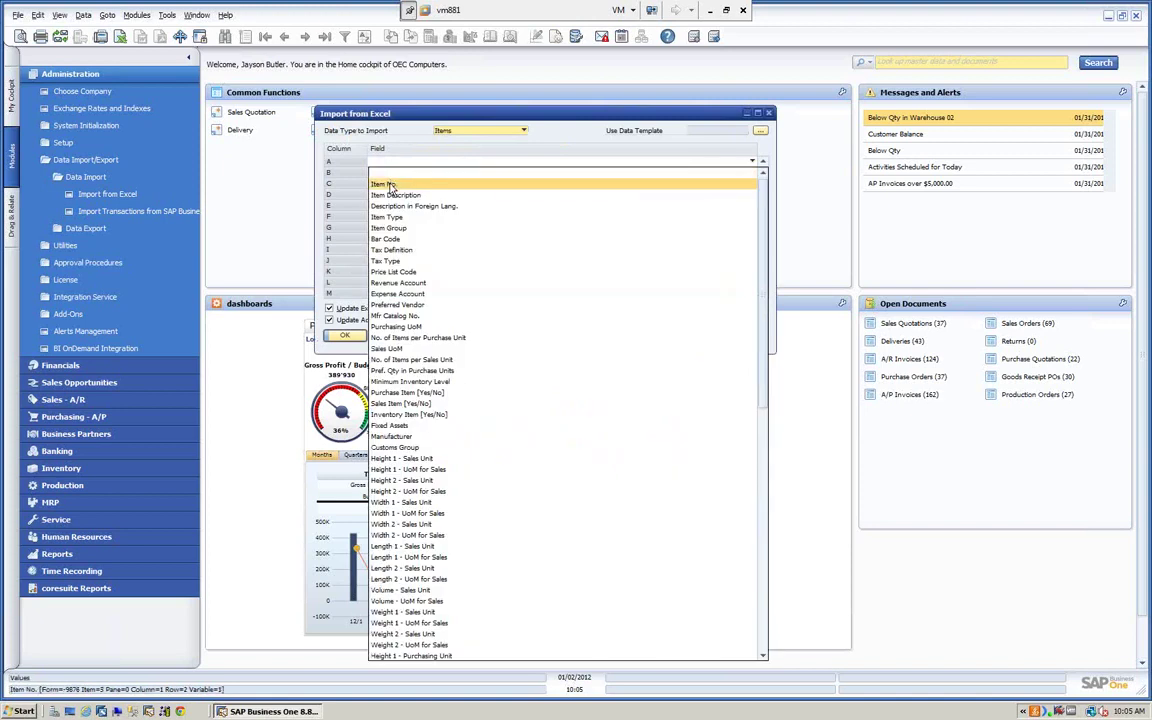
pyautogui.click(390, 187)
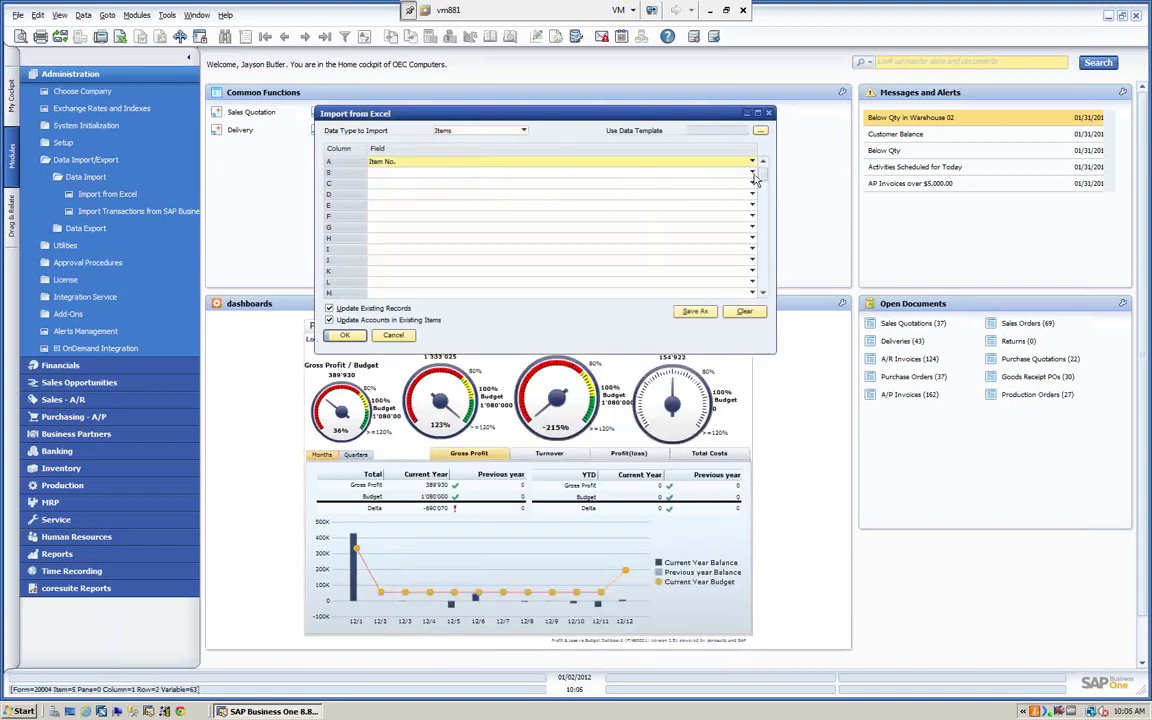
pyautogui.click(752, 172)
pyautogui.click(365, 190)
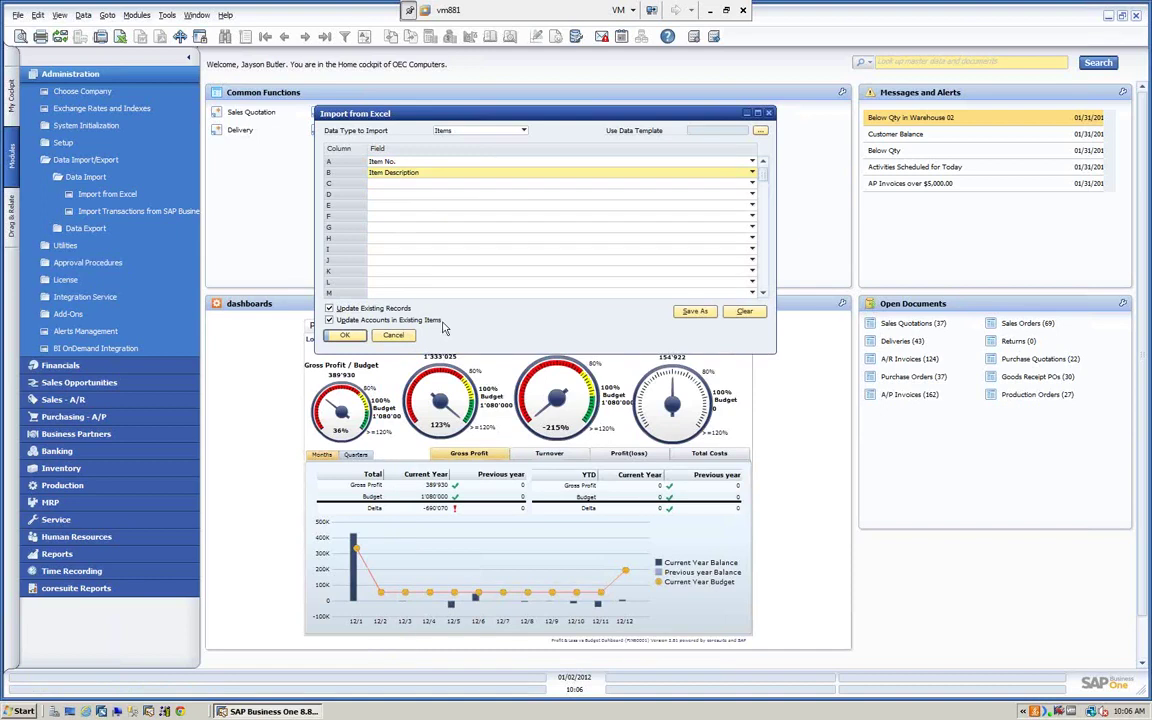
pyautogui.click(338, 310)
pyautogui.click(330, 309)
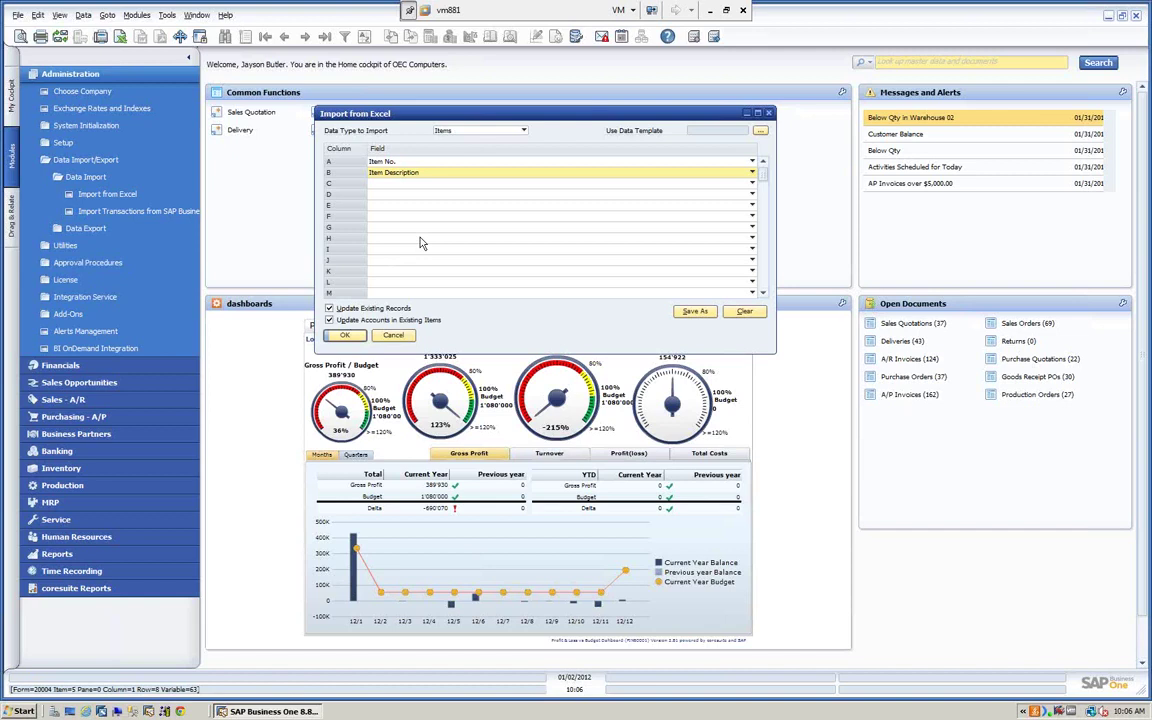
# - Import the items from Item Import.txt on the Desktop and close the import window
pyautogui.click(342, 334)
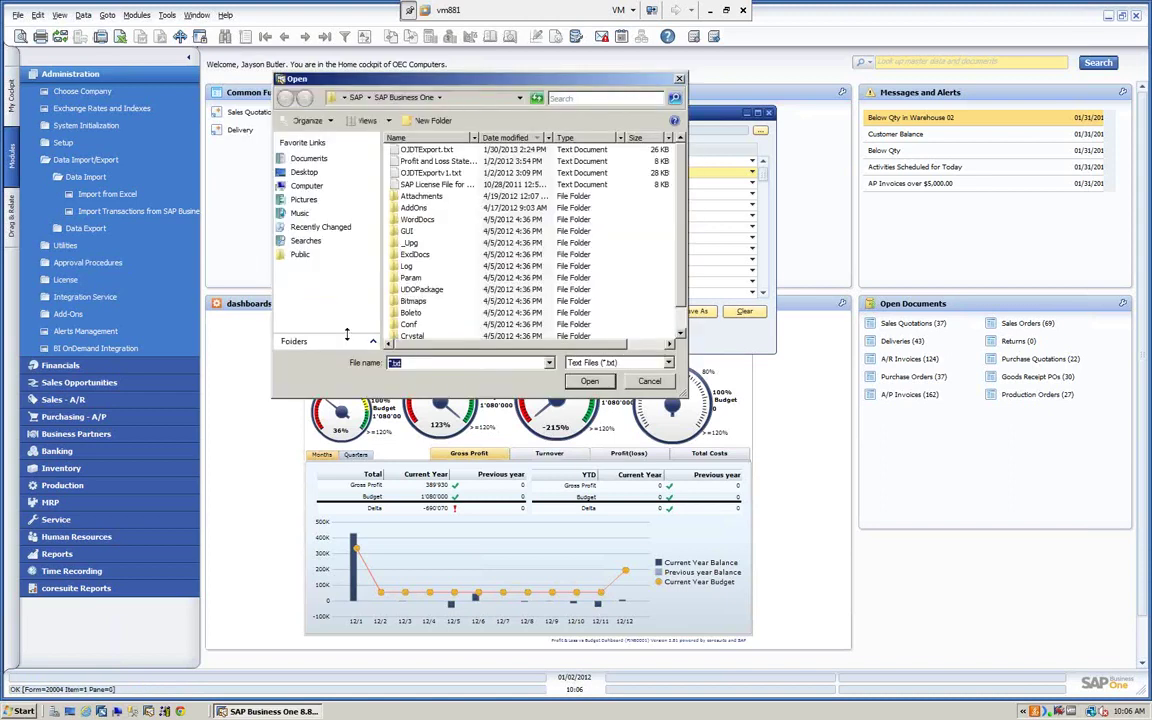
pyautogui.click(304, 172)
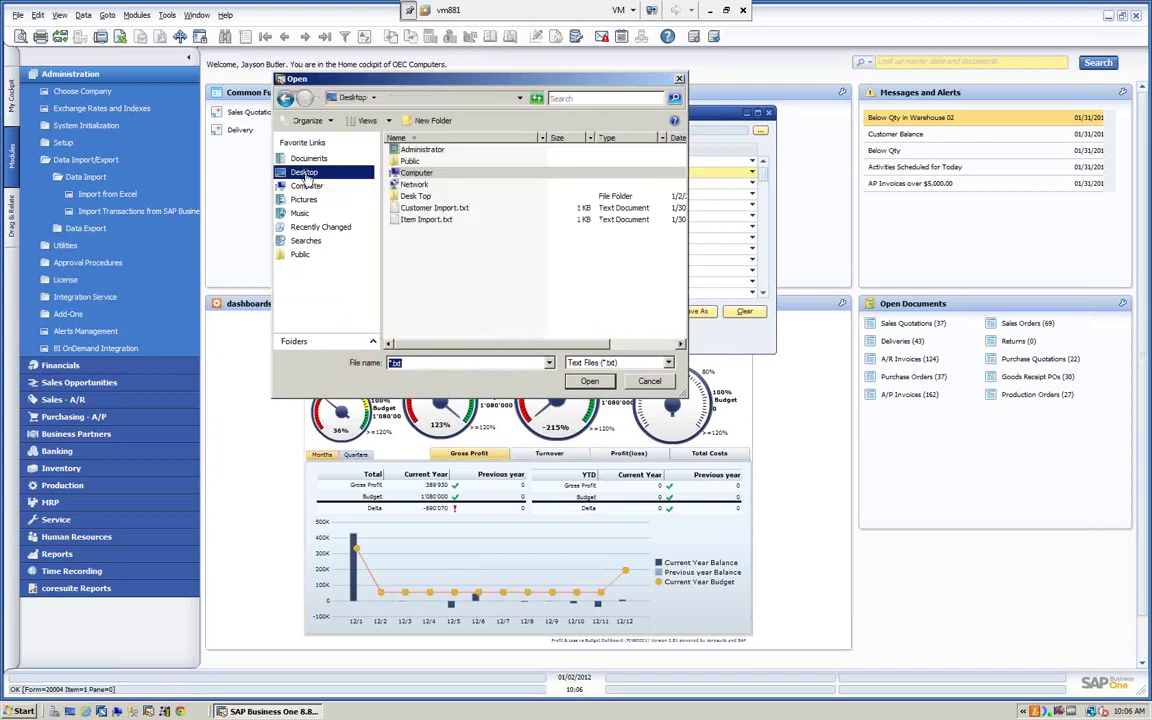
pyautogui.click(419, 220)
pyautogui.press('Return')
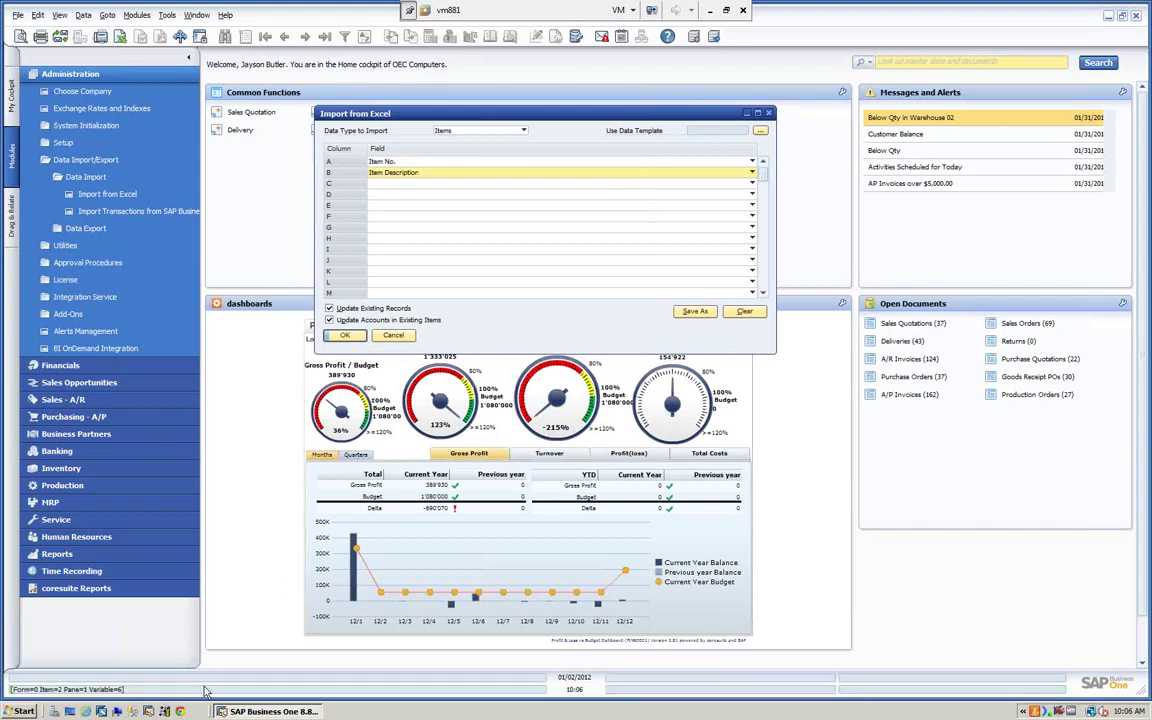
pyautogui.click(392, 335)
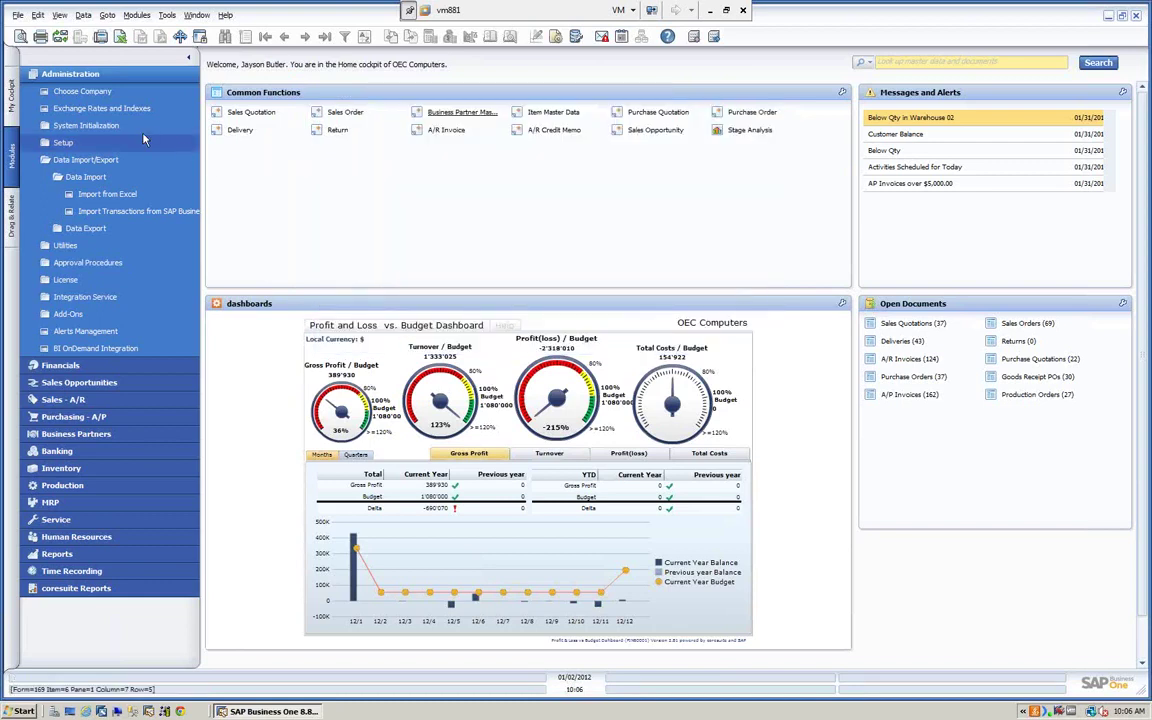
# - Find item number 1 in Item Master Data, review its description and close the form
pyautogui.click(101, 73)
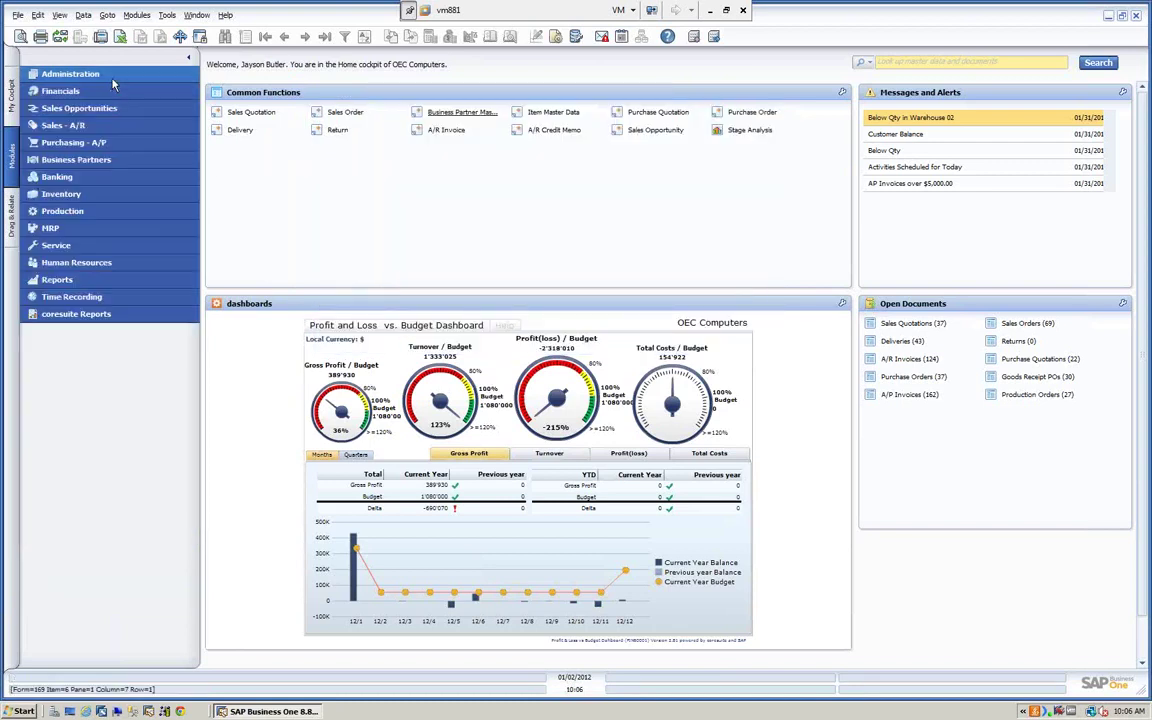
pyautogui.click(68, 194)
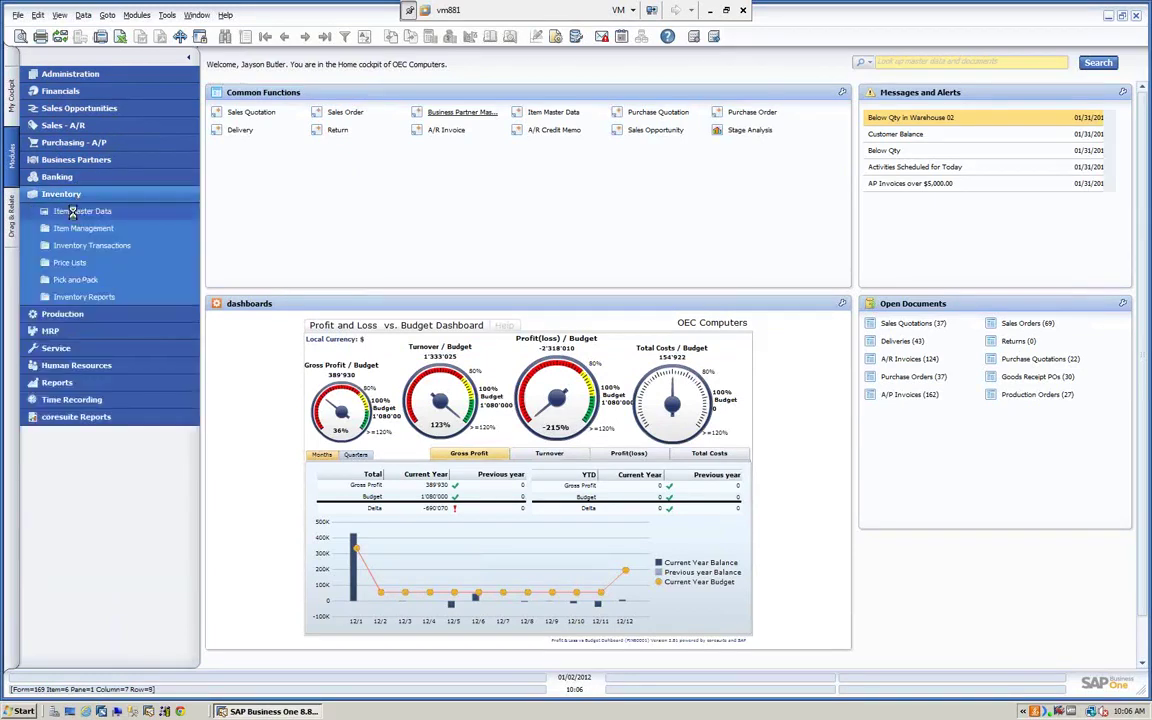
pyautogui.click(72, 212)
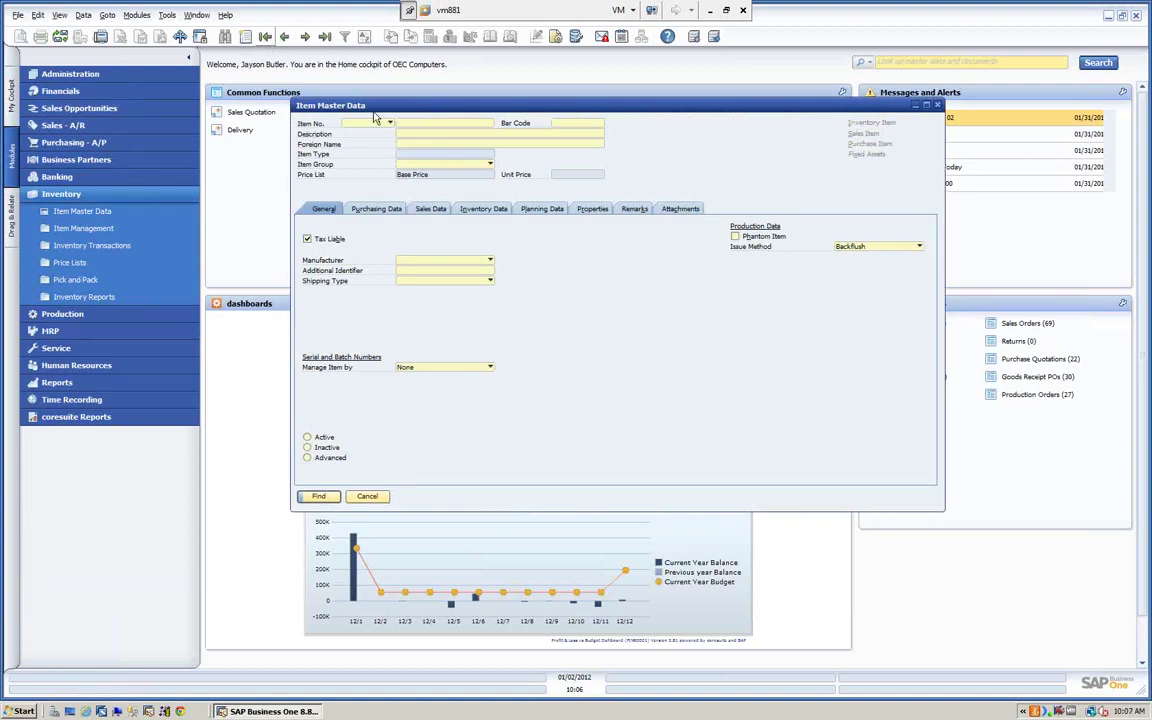
pyautogui.write('1')
pyautogui.press('Return')
pyautogui.moveTo(368, 106); pyautogui.dragTo(315, 110)
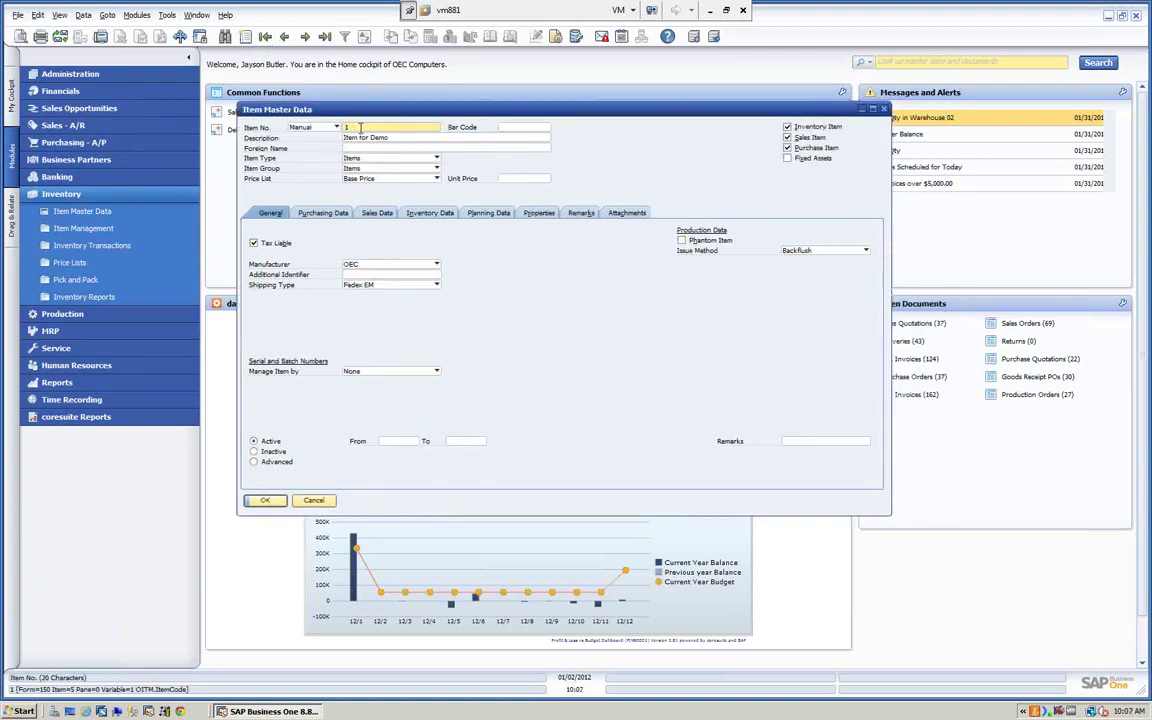
pyautogui.click(408, 140)
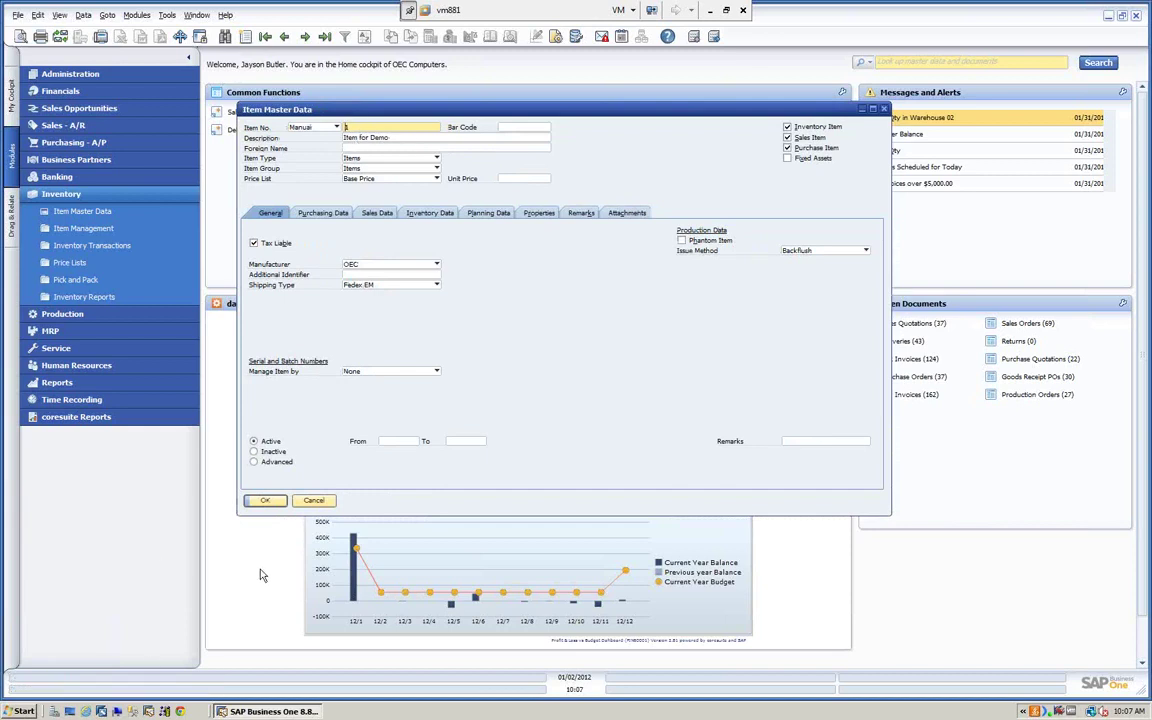
pyautogui.click(317, 502)
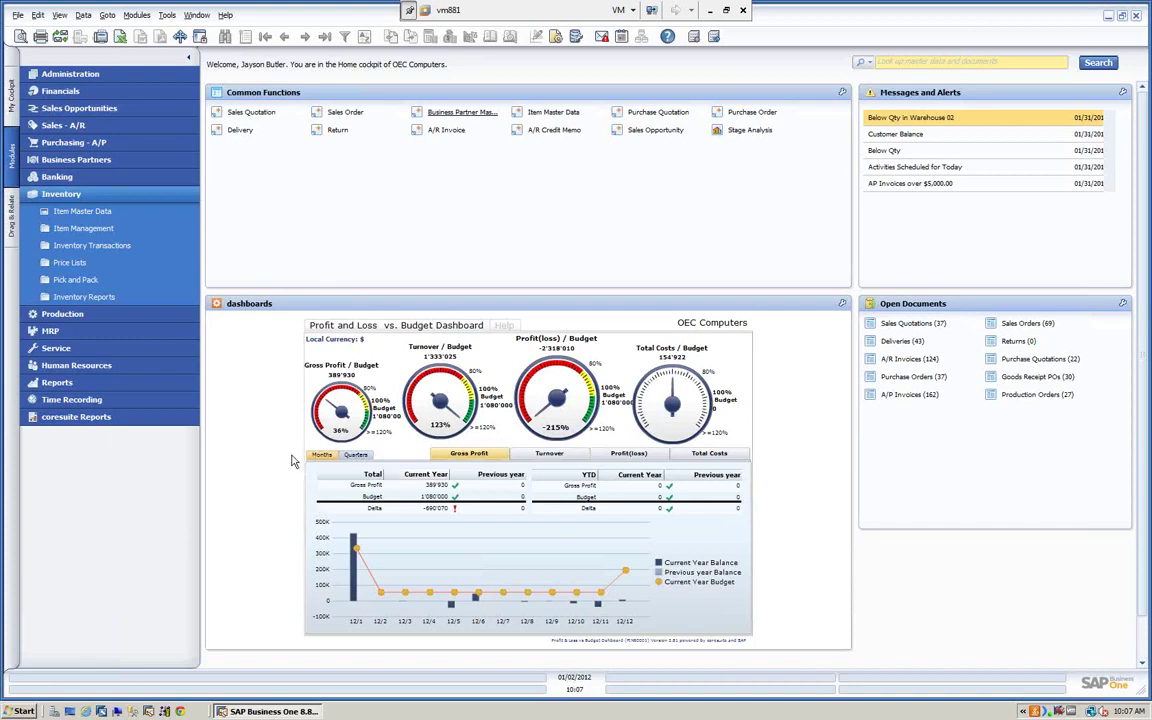
# - Open Export Transactions to SAP Business One under Data Export and move its window aside, clear of the Common Functions area
pyautogui.click(70, 75)
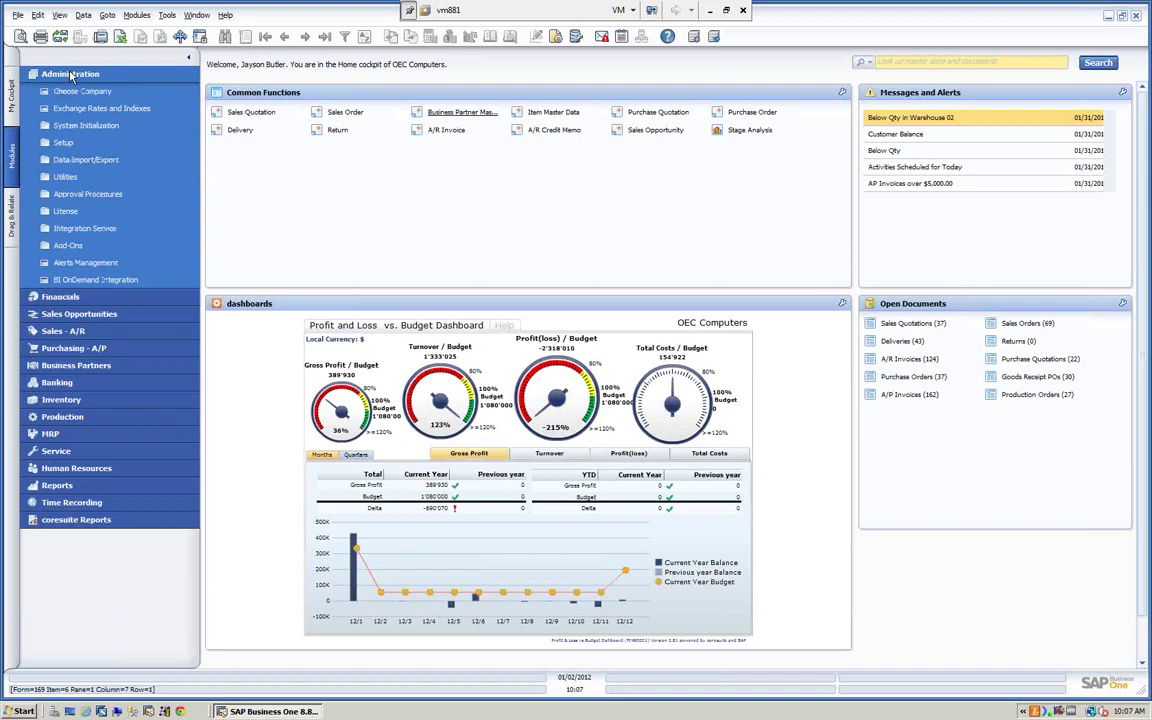
pyautogui.click(85, 160)
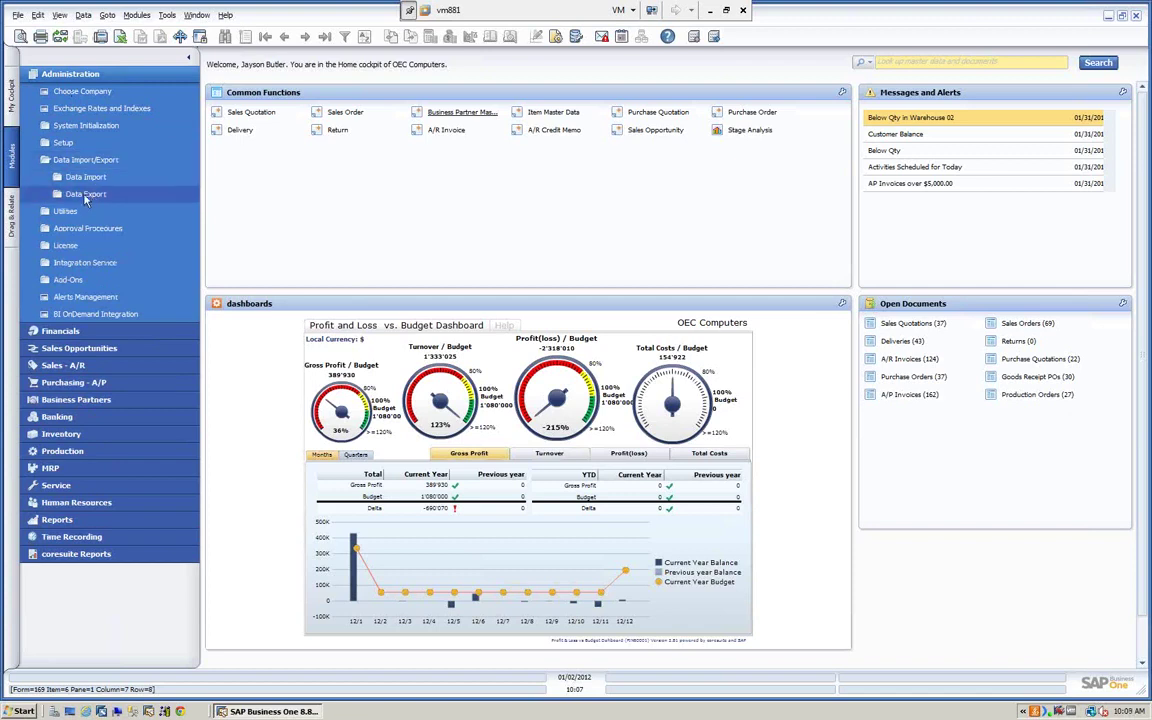
pyautogui.click(85, 195)
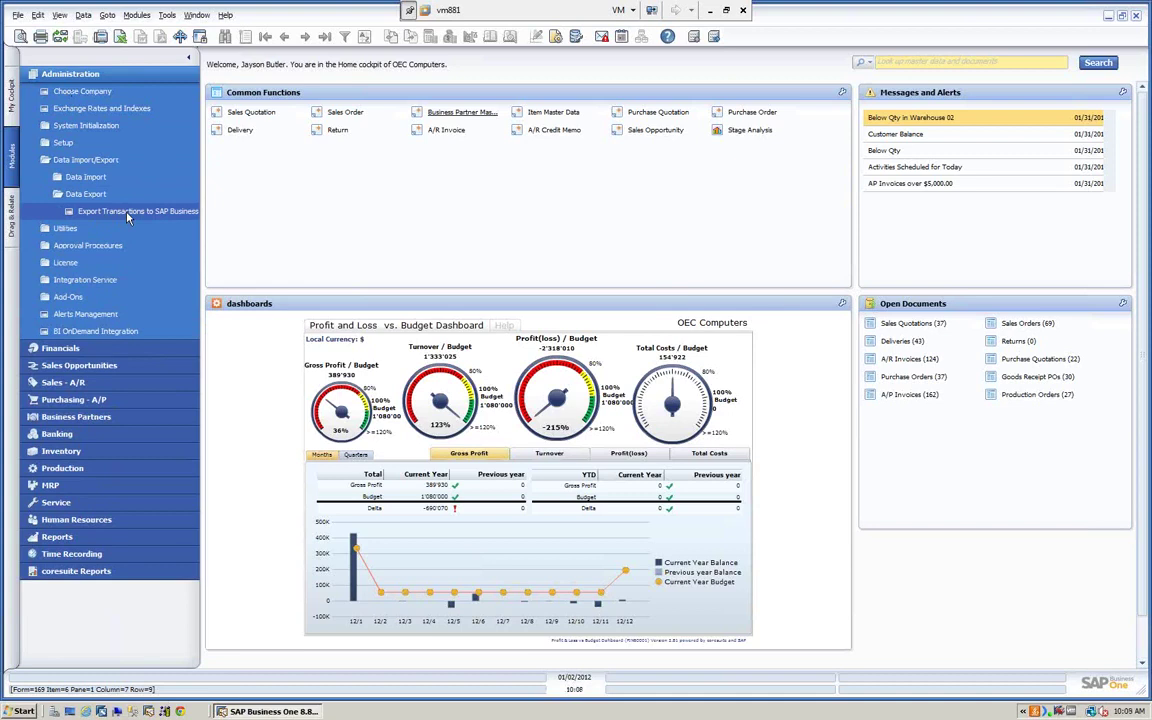
pyautogui.click(127, 213)
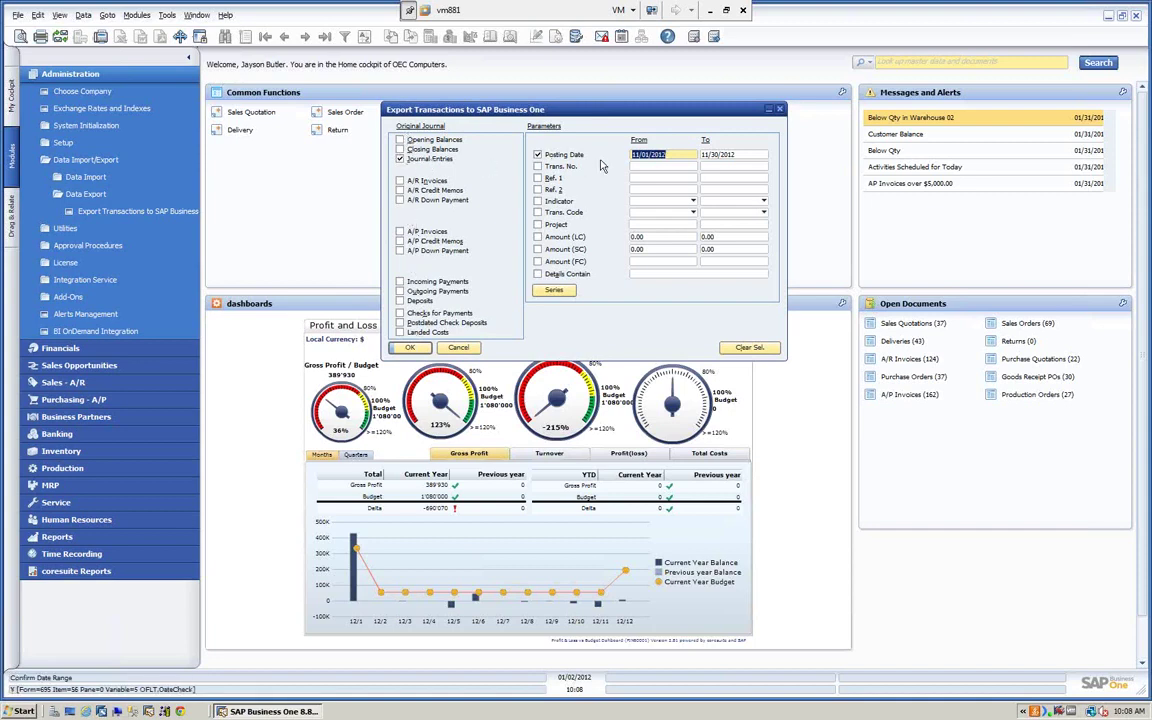
pyautogui.moveTo(693, 113); pyautogui.dragTo(1003, 92)
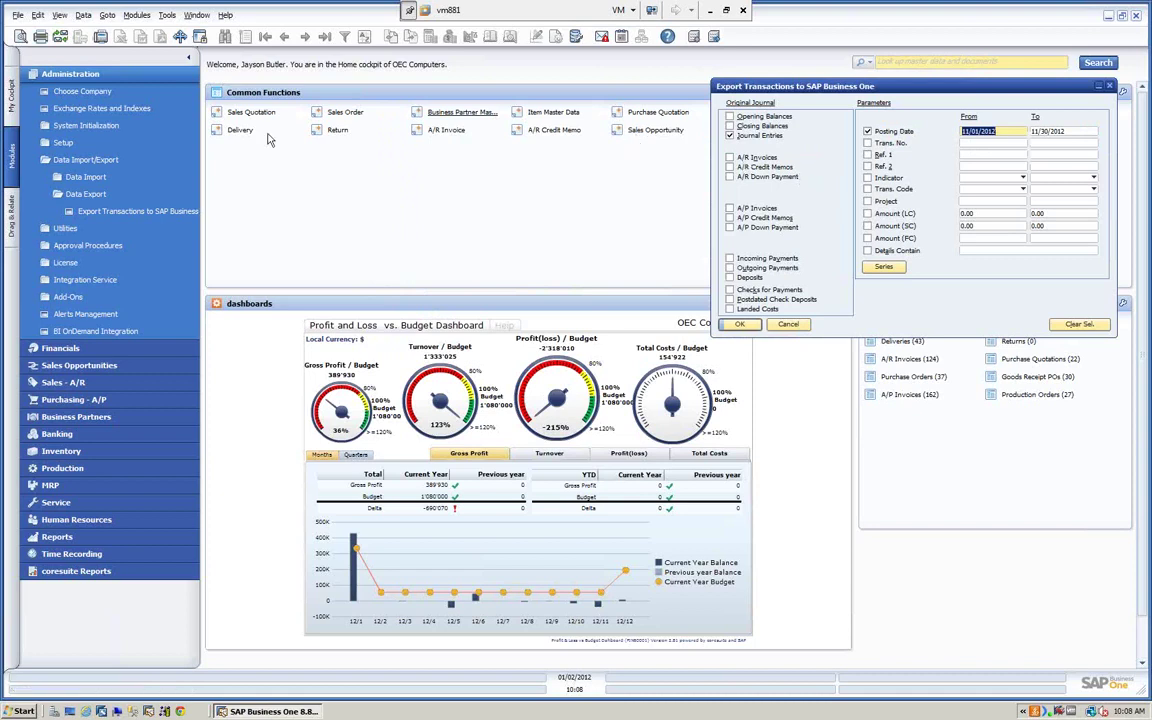
# - Run the Transaction Journal Report for journal entries posted from 11/01/2012 to 11/30/2012, review the transactions and close the report
pyautogui.click(60, 348)
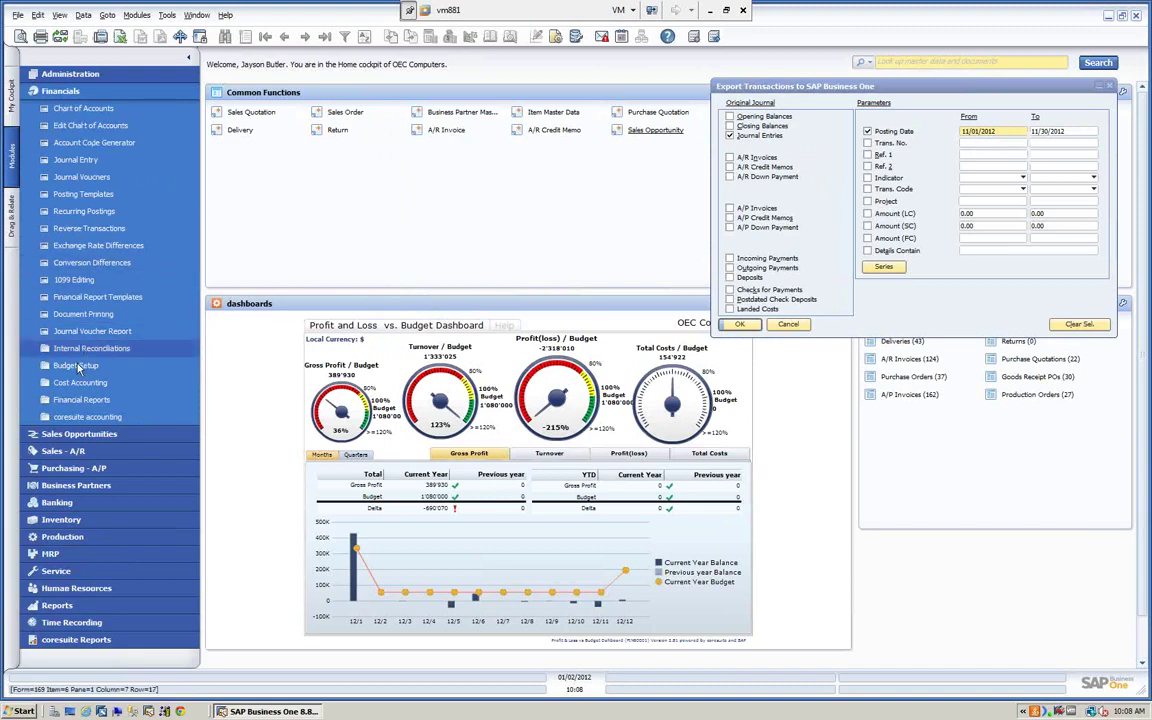
pyautogui.click(78, 400)
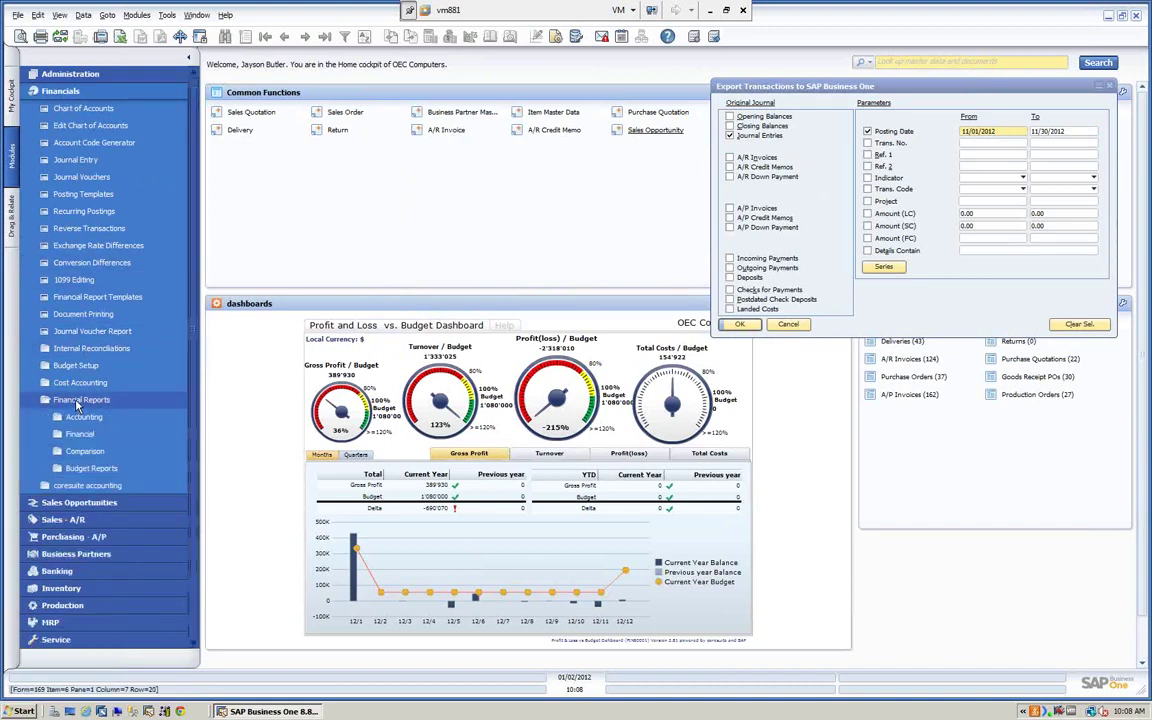
pyautogui.click(77, 433)
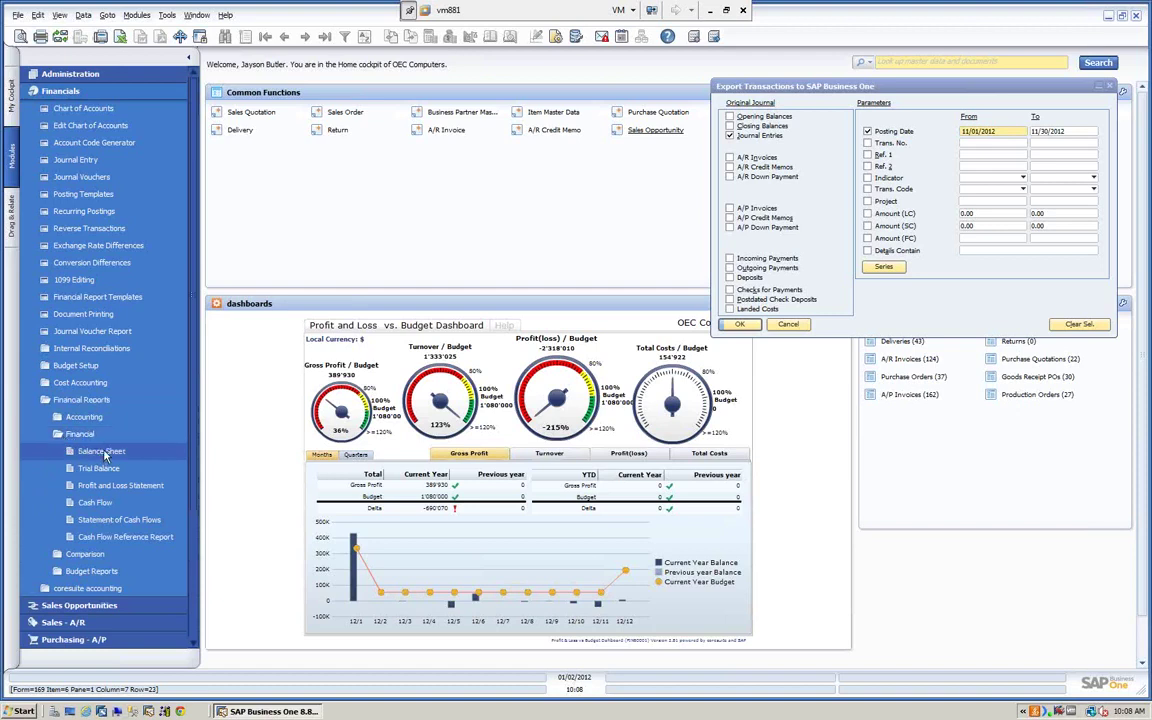
pyautogui.click(82, 418)
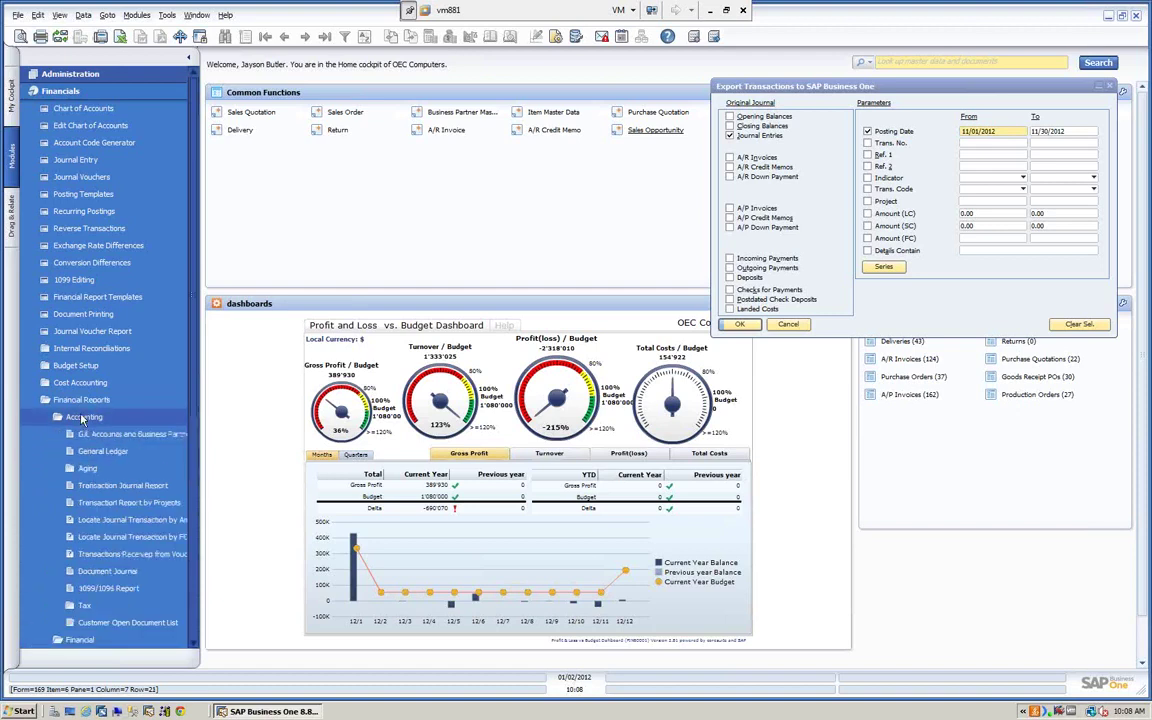
pyautogui.click(112, 486)
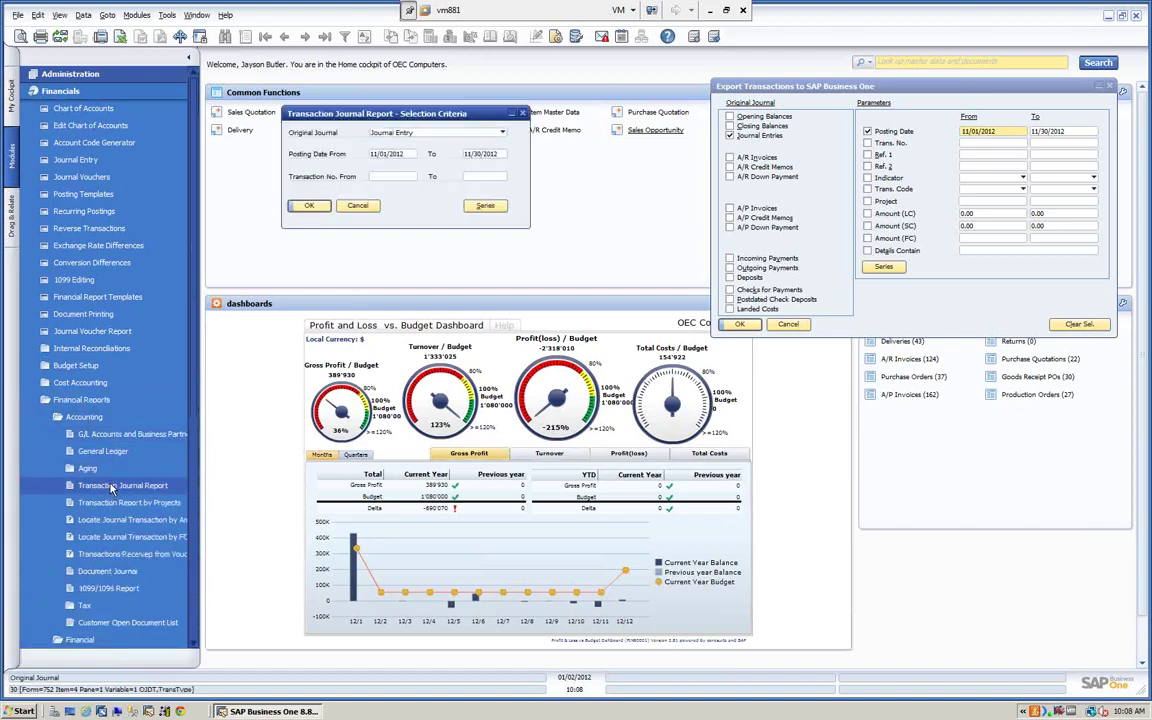
pyautogui.moveTo(378, 118); pyautogui.dragTo(333, 125)
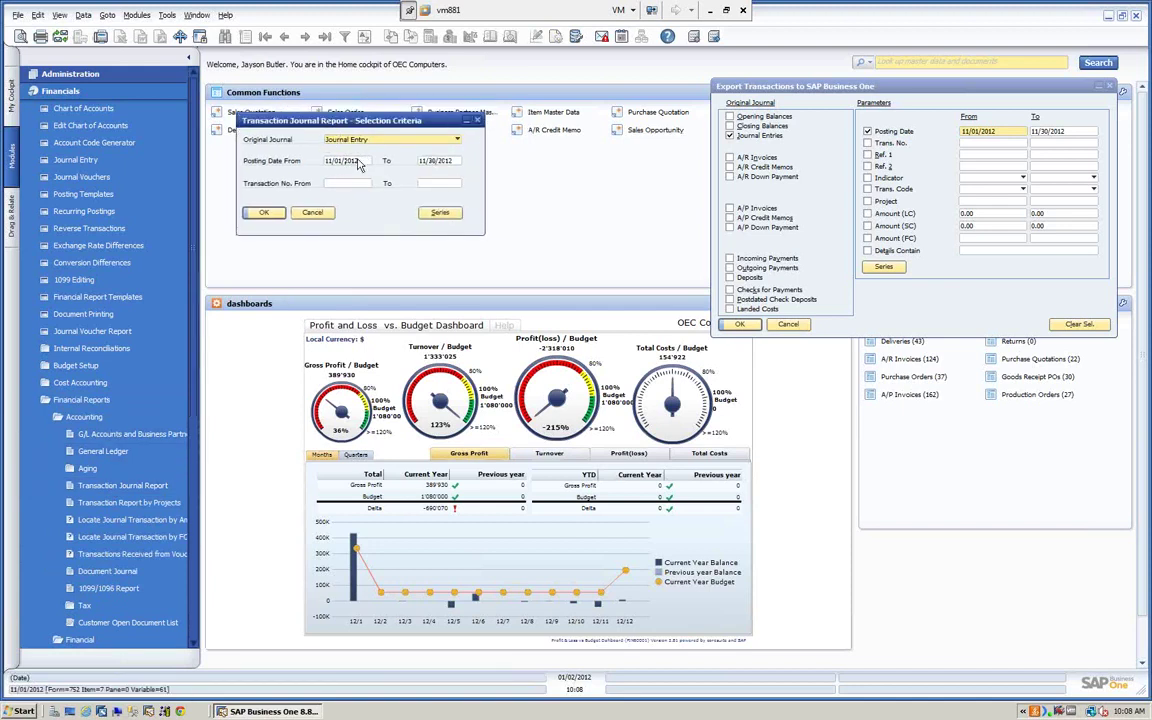
pyautogui.click(264, 213)
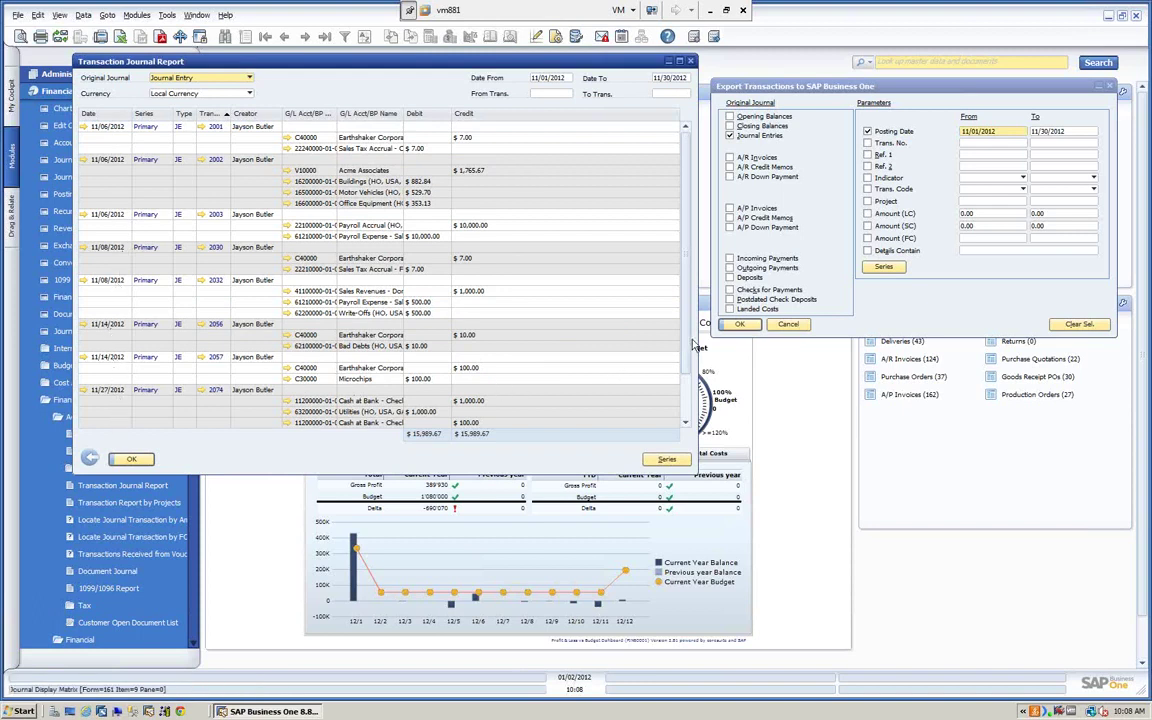
pyautogui.scroll(-2, 688, 385)
pyautogui.scroll(-1, 688, 385)
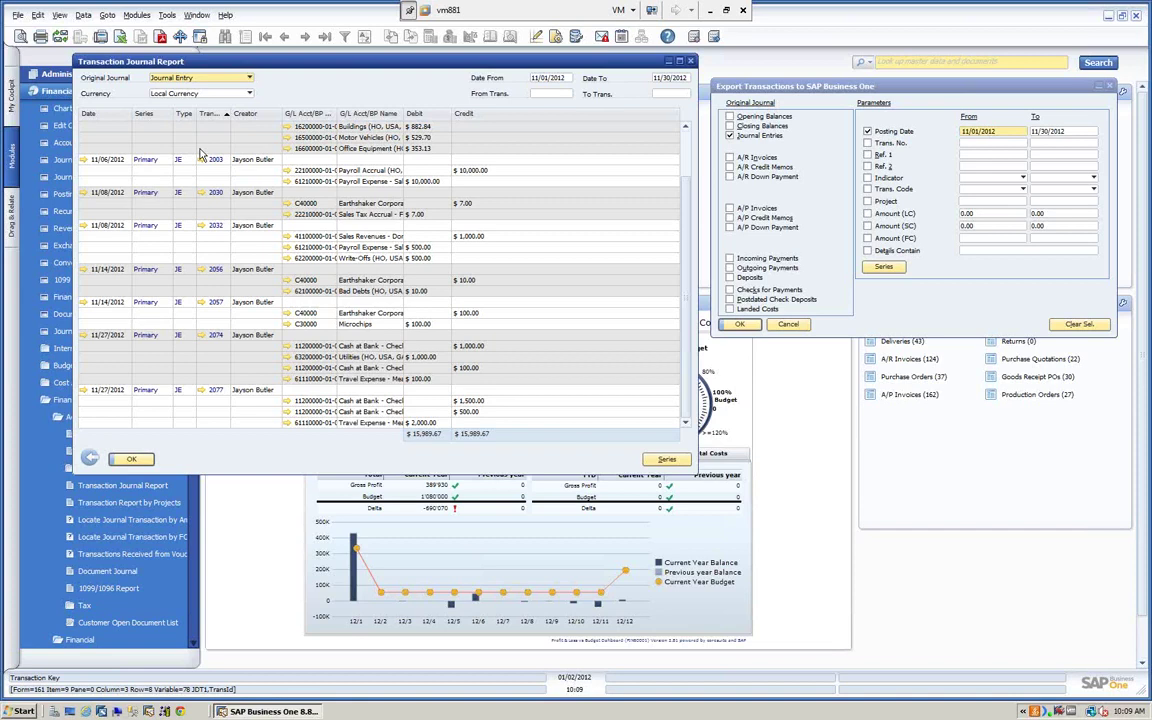
pyautogui.click(131, 458)
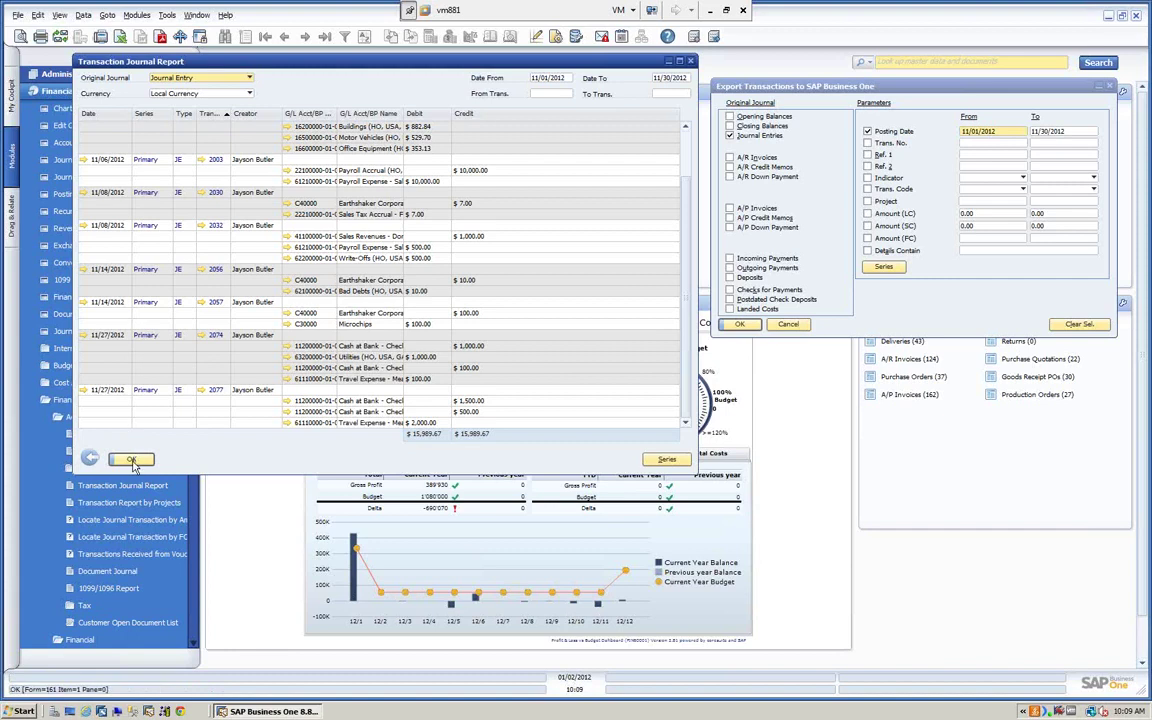
# - Export the journal entries posted from 11/01/2012 to 11/30/2012 to OJDTExport.txt in the SAP Business One folder, replacing the existing file
pyautogui.moveTo(763, 89); pyautogui.dragTo(391, 134)
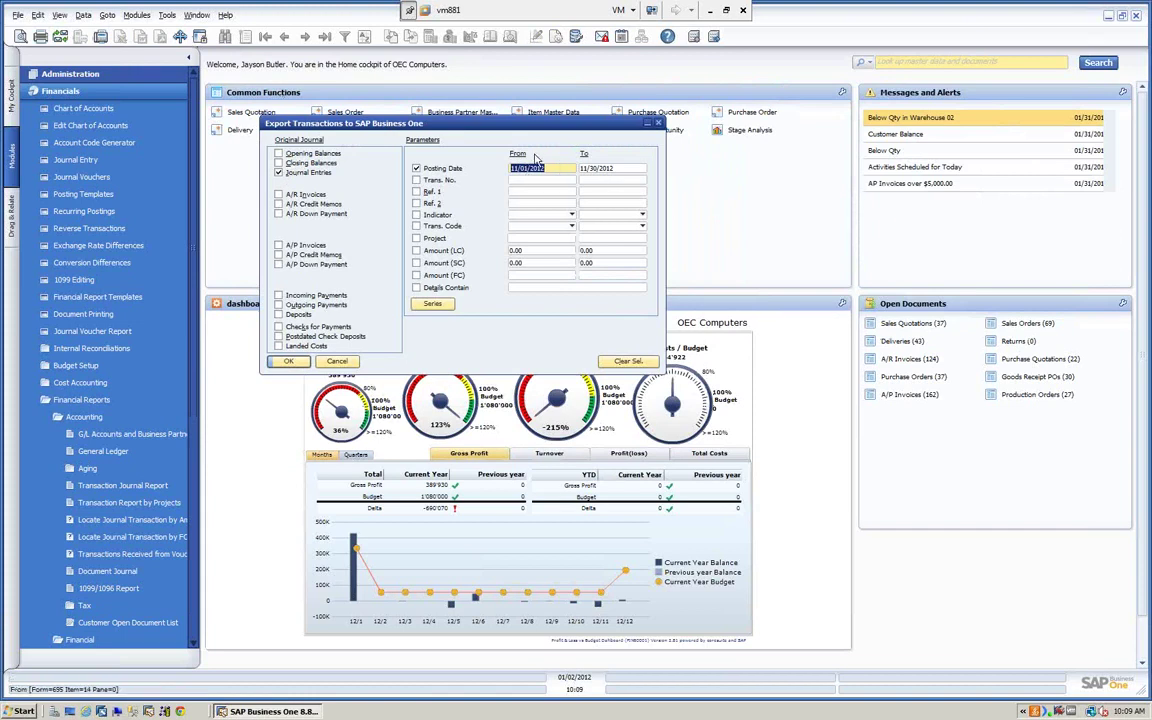
pyautogui.click(289, 362)
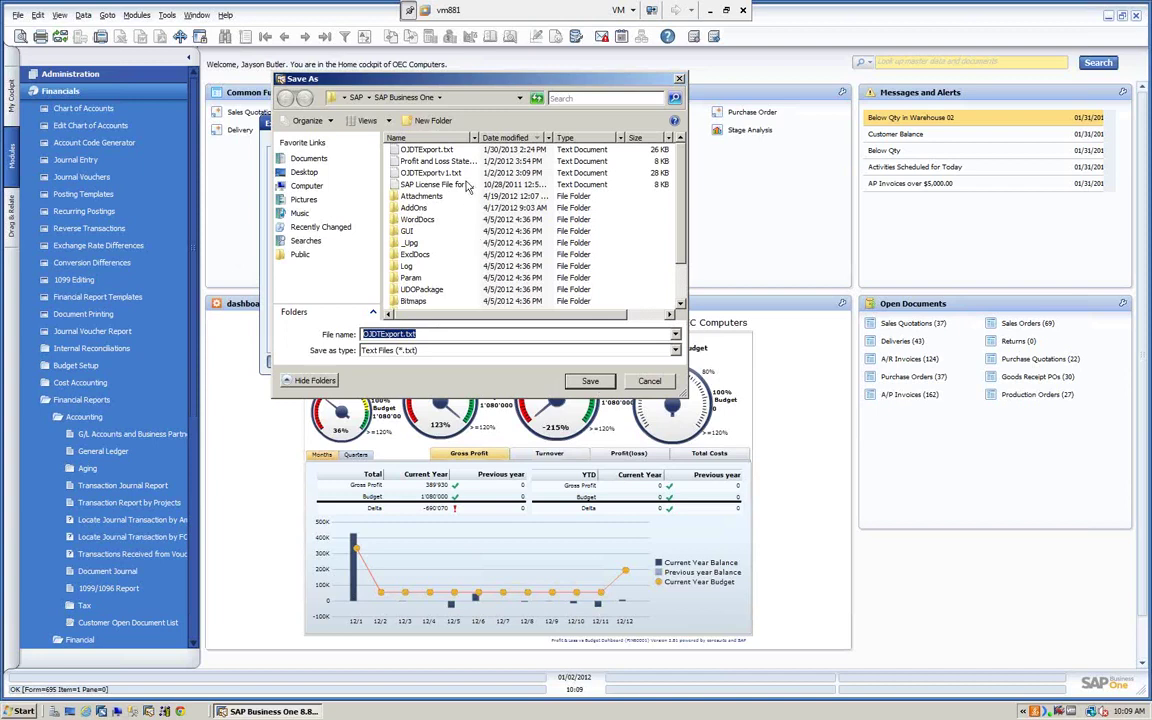
pyautogui.click(596, 384)
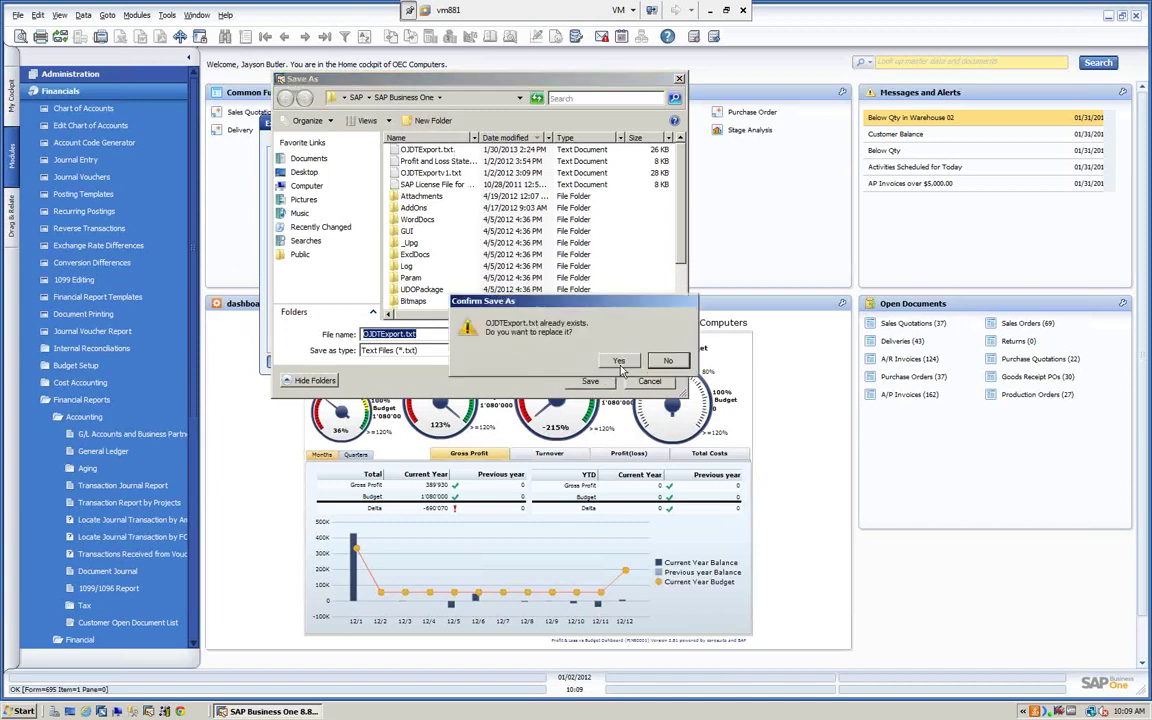
pyautogui.click(619, 361)
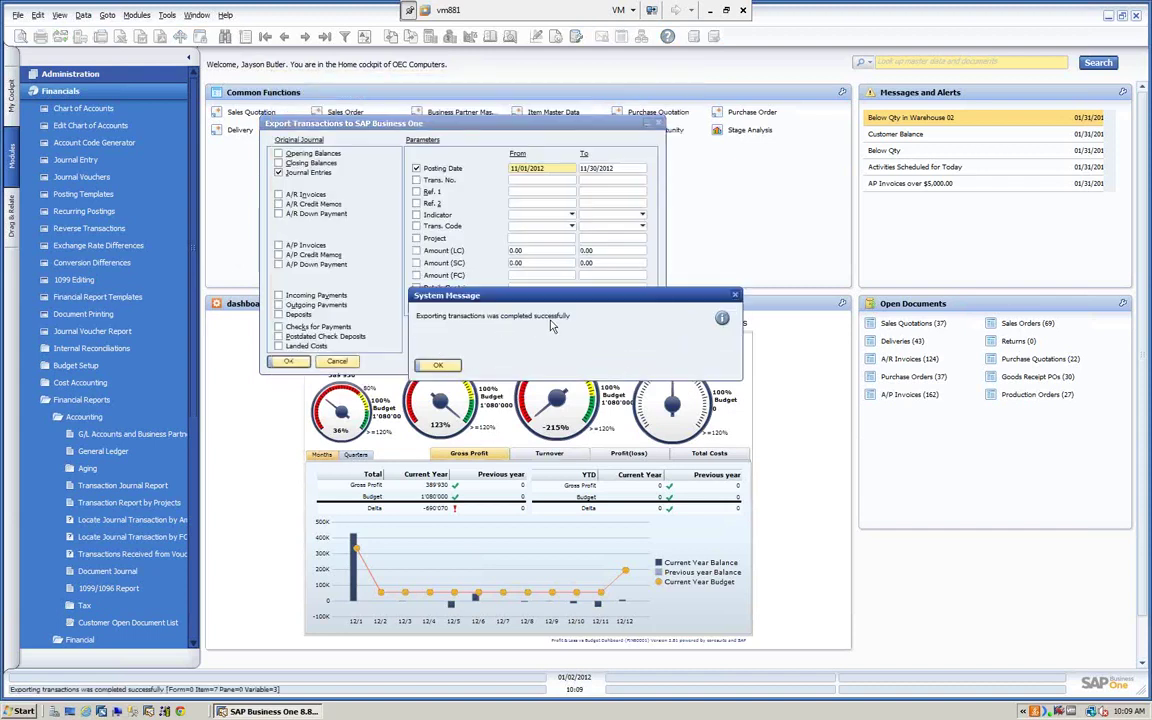
pyautogui.click(440, 369)
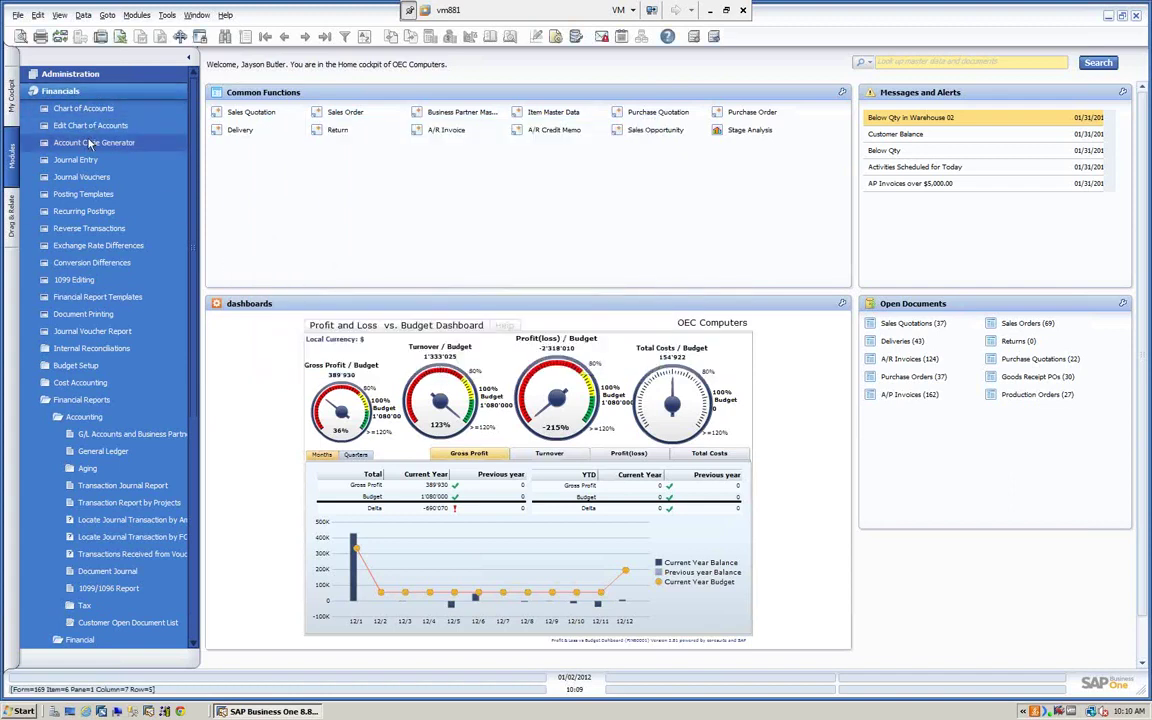
# - Open Journal Vouchers under Financials, check the list of open vouchers, close it and collapse the module
pyautogui.click(91, 178)
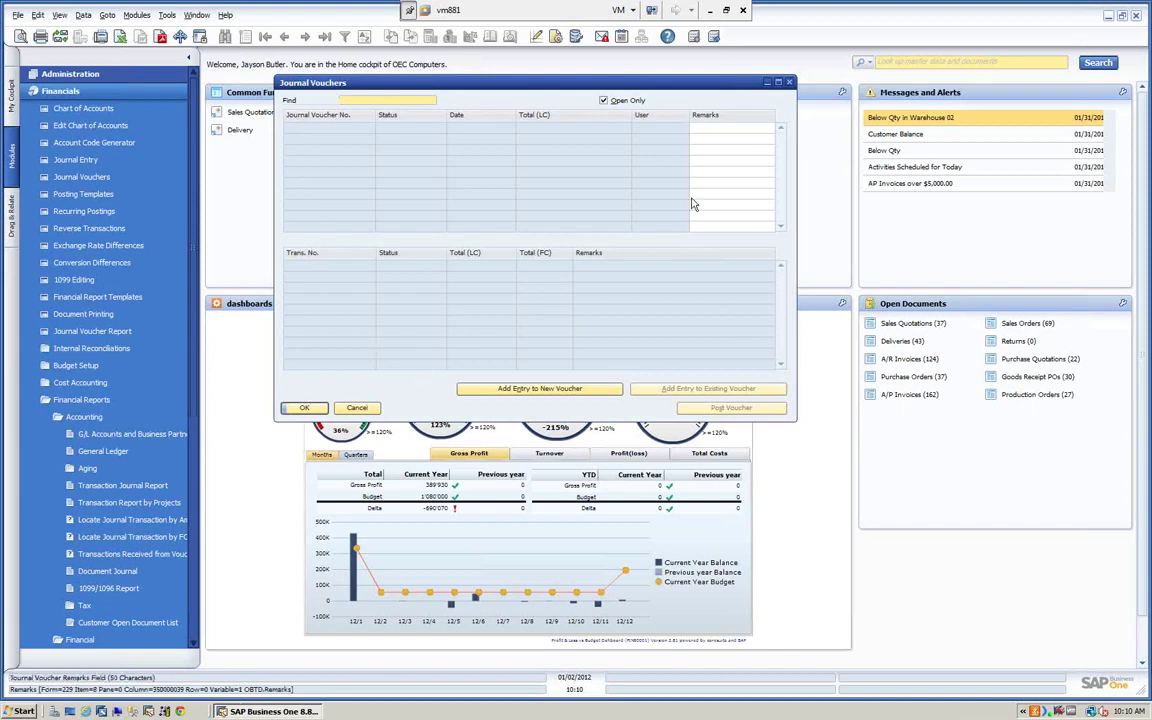
pyautogui.click(353, 409)
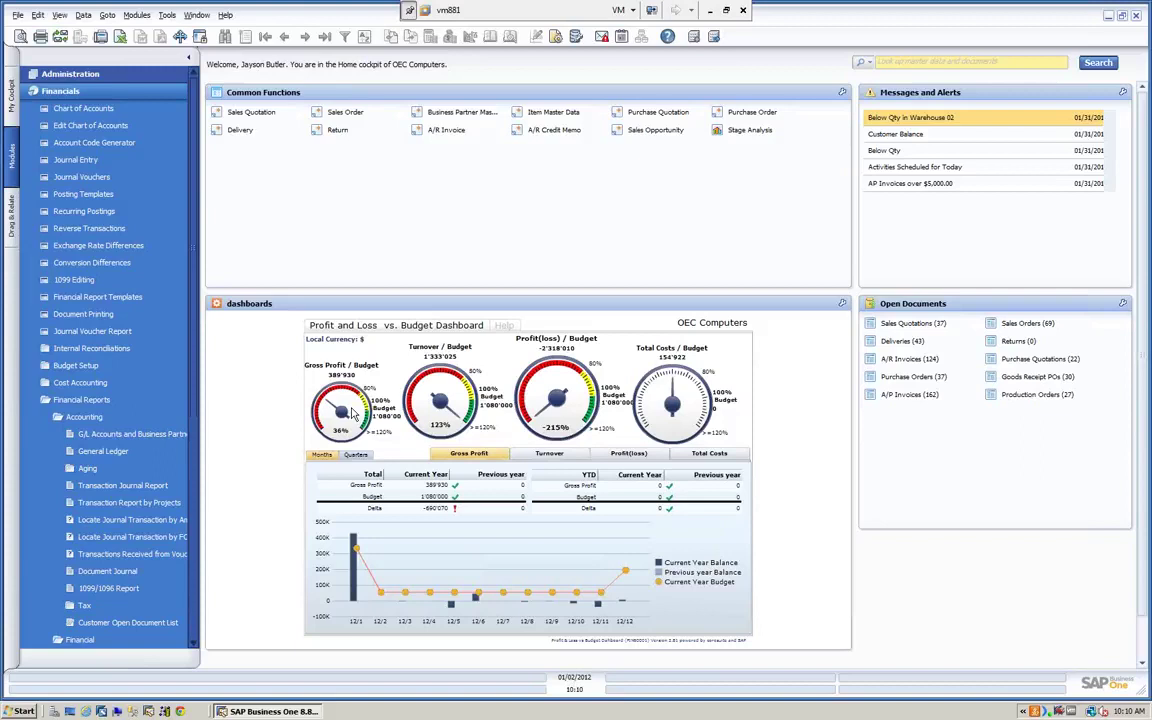
pyautogui.click(99, 91)
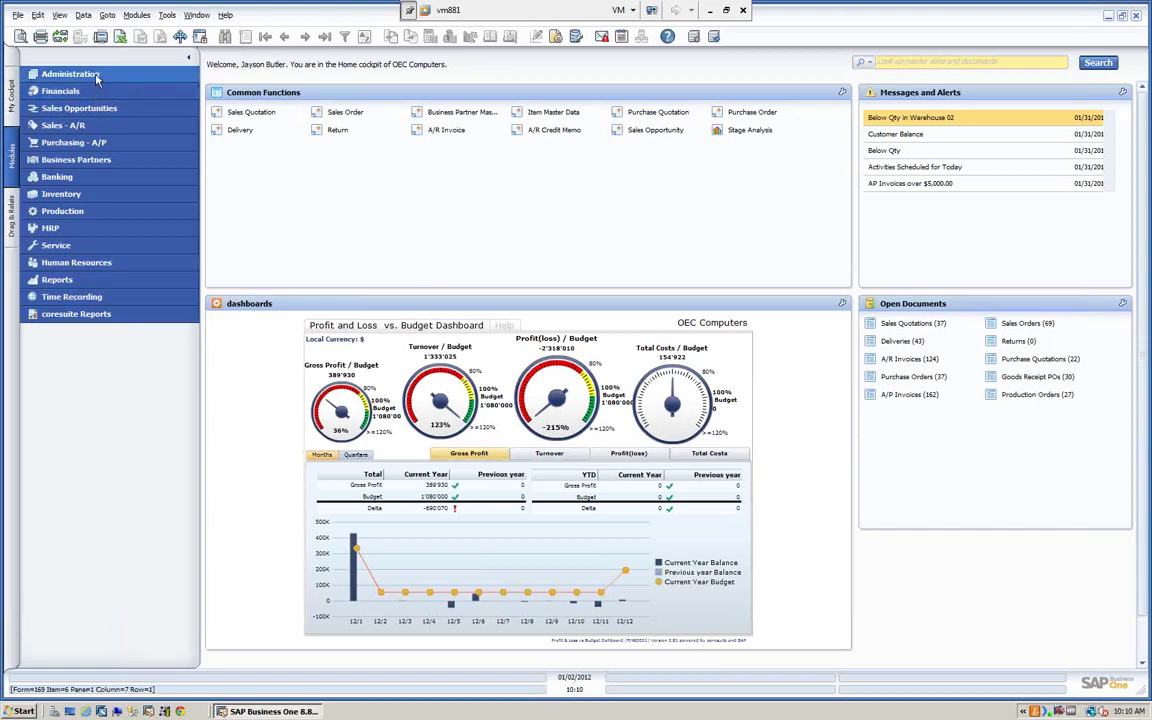
# - Import OJDTExport.txt with Import Transactions from SAP Business One under Data Import, review the results and close them
pyautogui.click(97, 78)
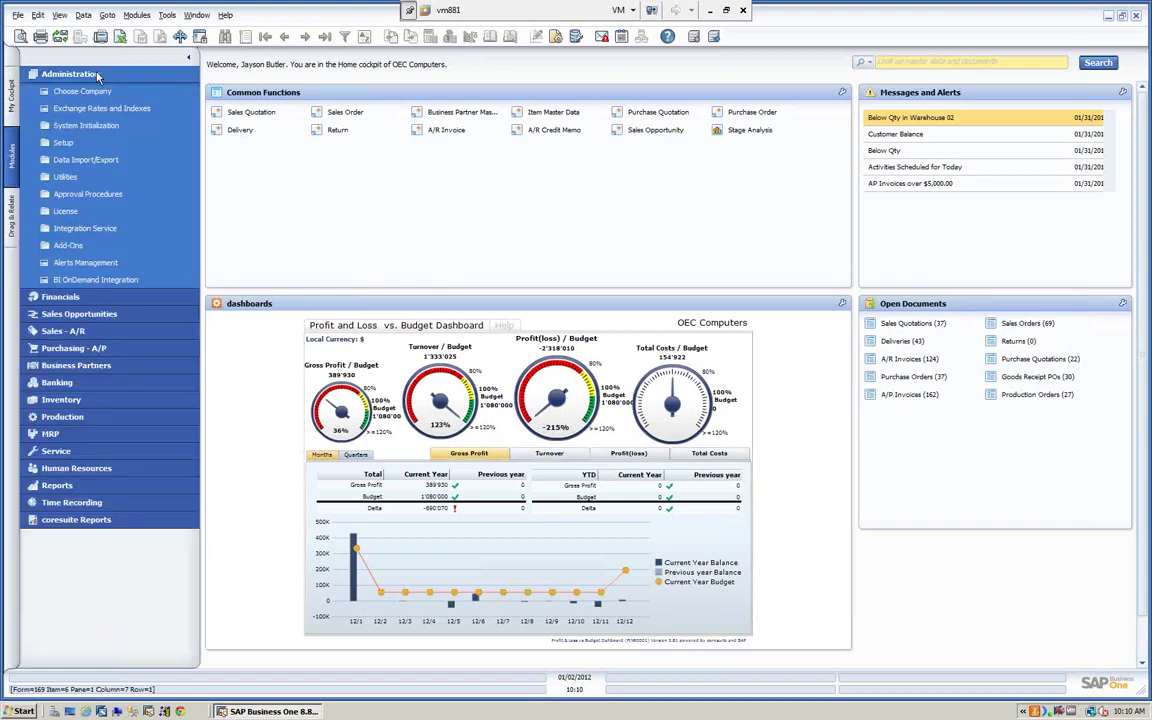
pyautogui.click(88, 161)
pyautogui.click(85, 177)
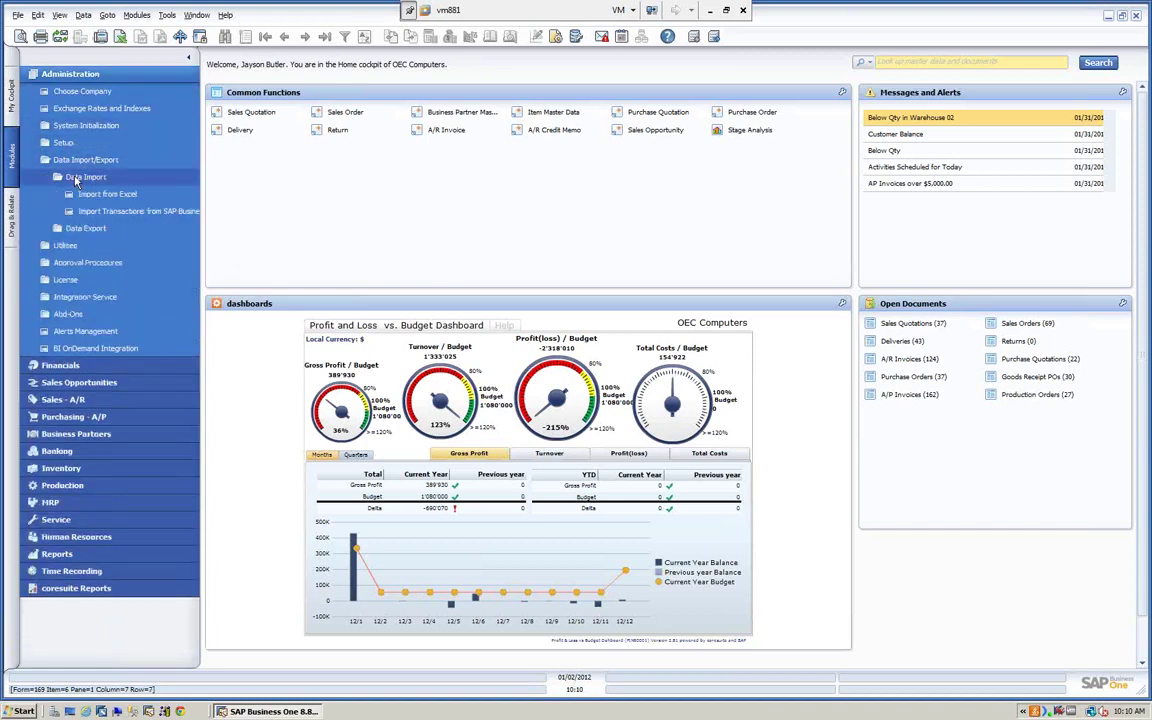
pyautogui.click(128, 212)
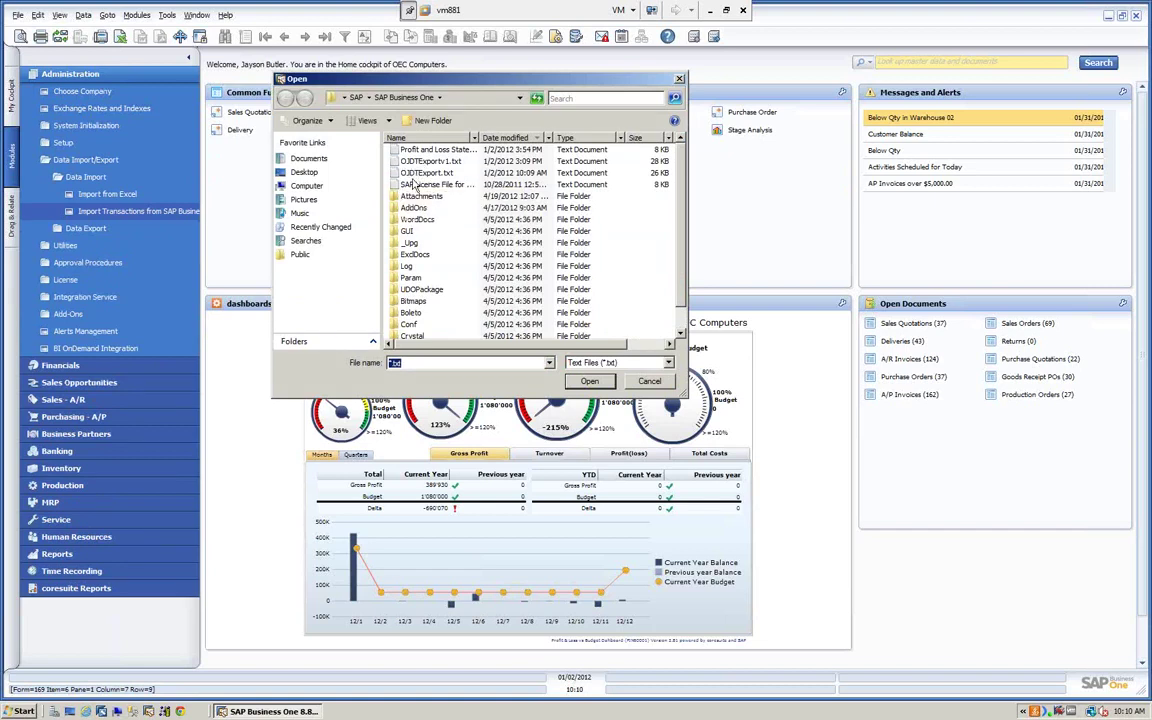
pyautogui.click(402, 173)
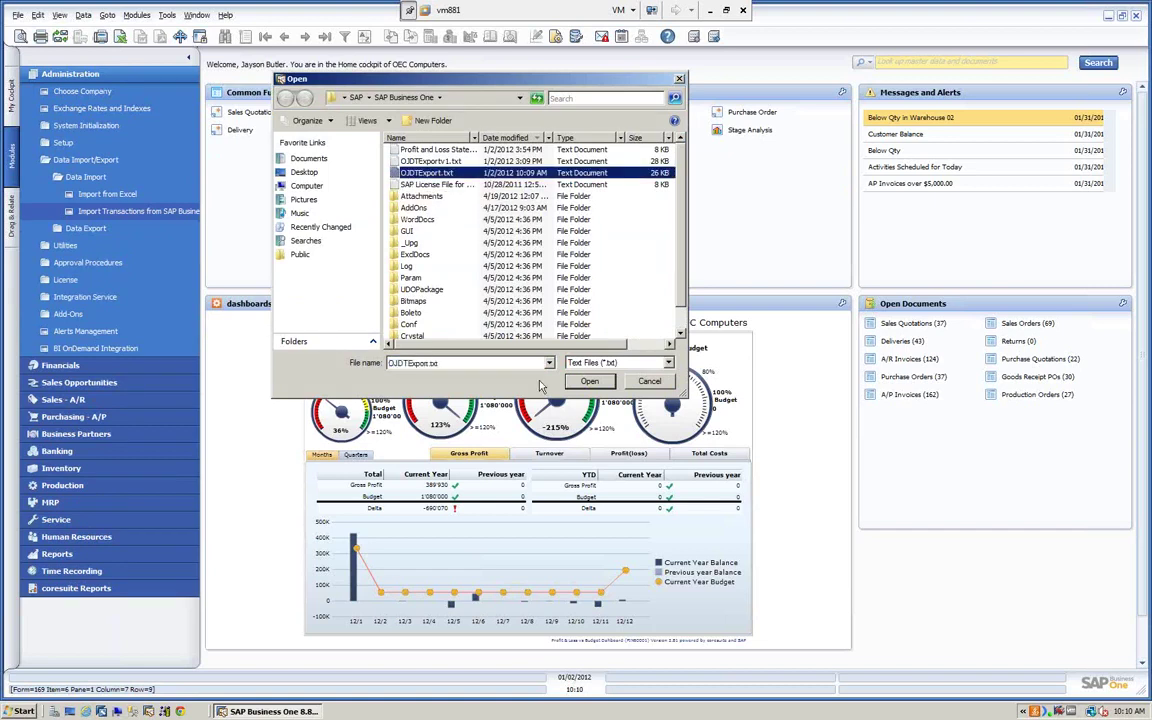
pyautogui.click(590, 383)
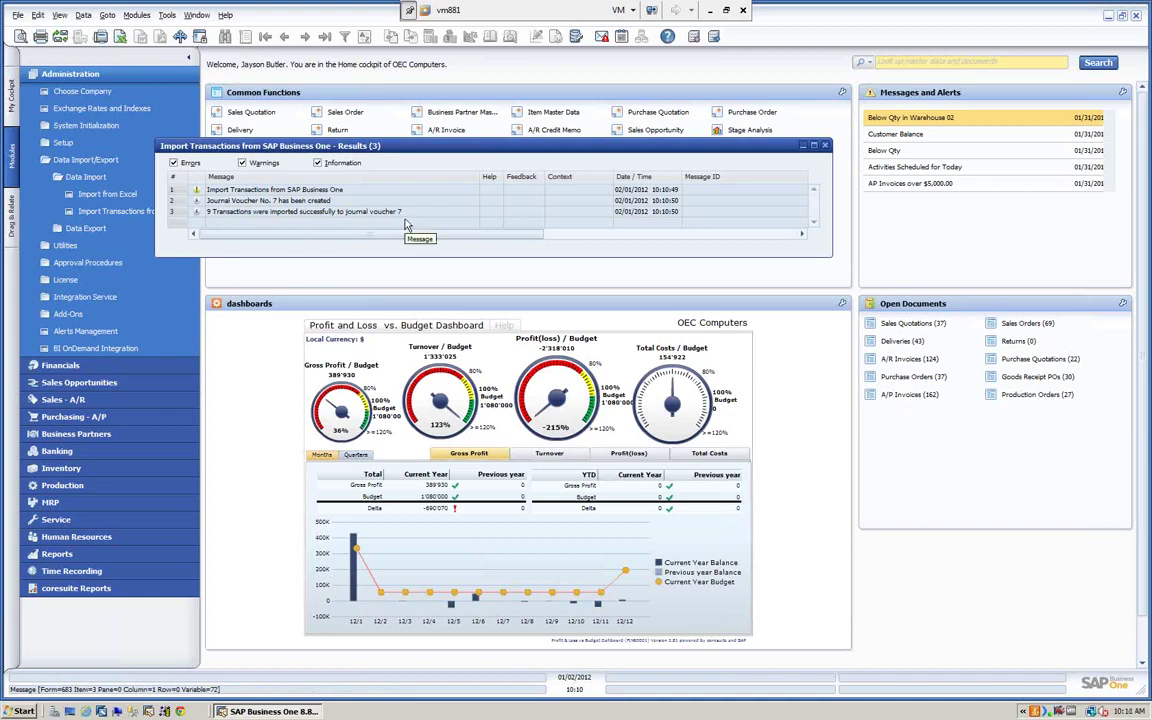
pyautogui.click(825, 146)
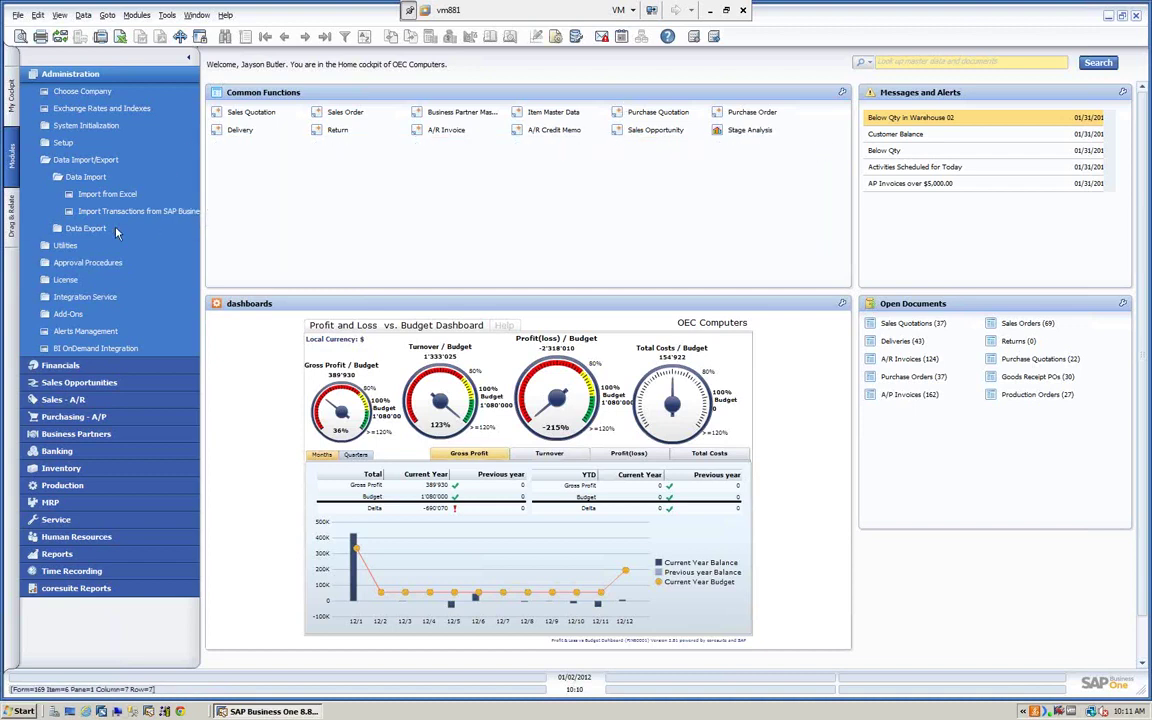
# - Open Journal Vouchers under Financials, display the imported voucher's transactions and move the window aside, clear of the Common Functions shortcuts
pyautogui.click(85, 72)
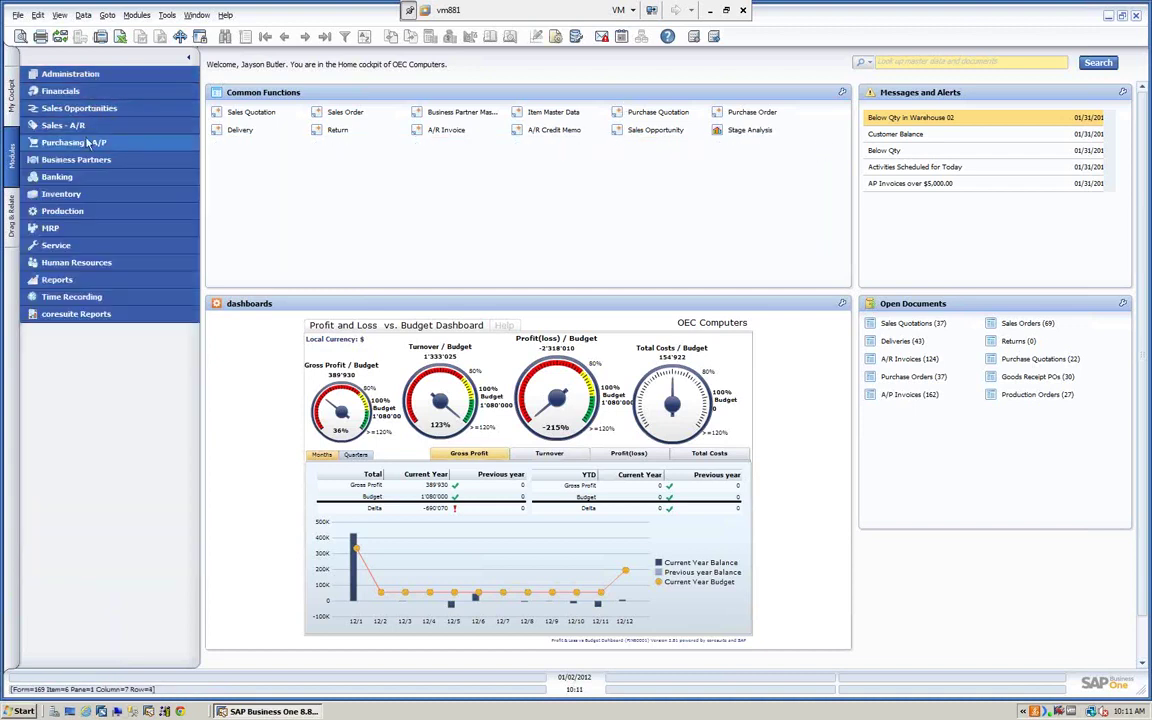
pyautogui.click(62, 90)
pyautogui.click(80, 176)
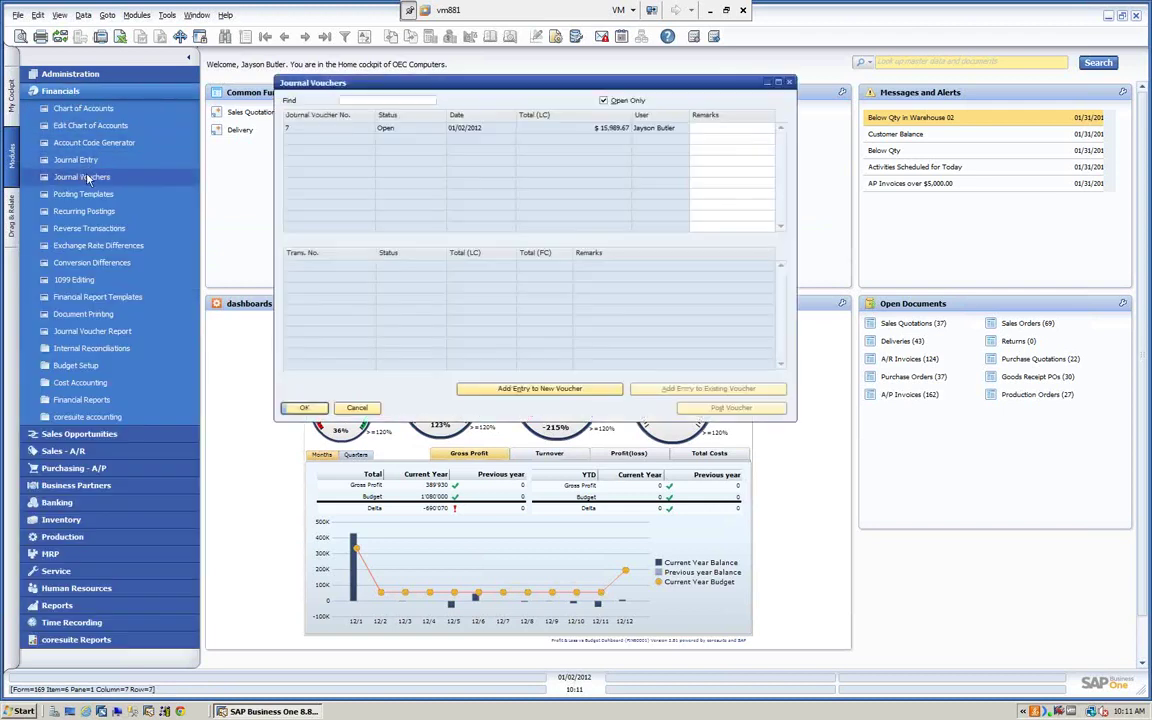
pyautogui.moveTo(450, 89); pyautogui.dragTo(766, 79)
pyautogui.click(688, 126)
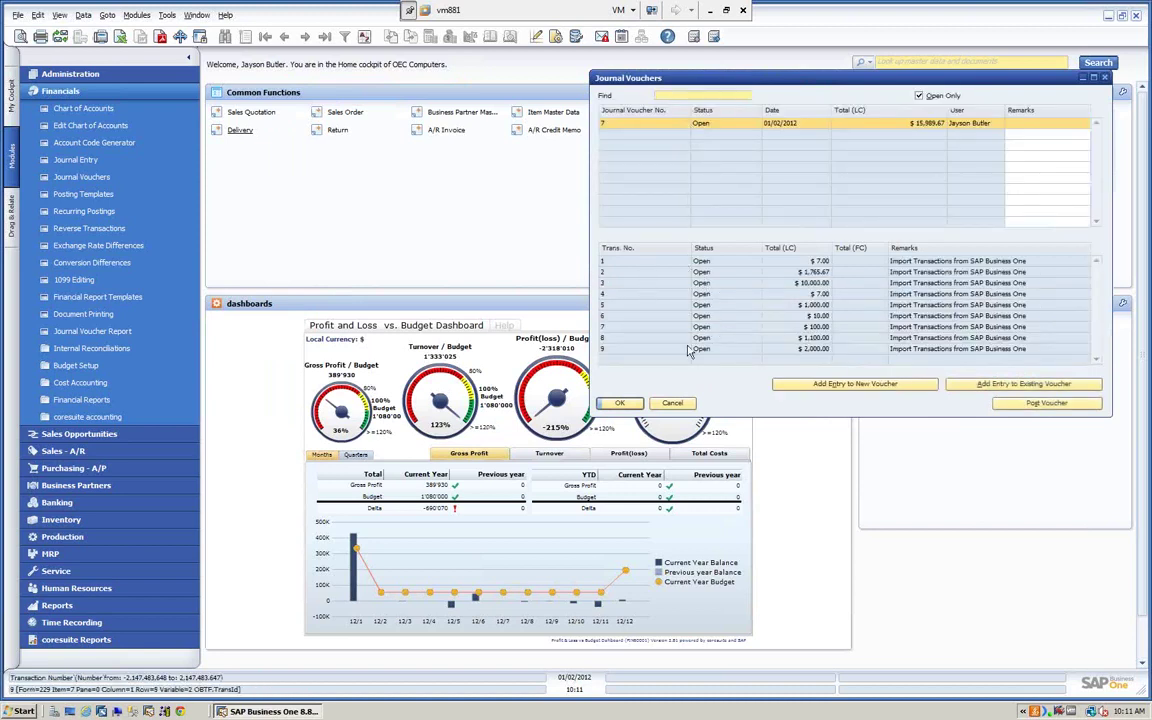
pyautogui.moveTo(815, 87); pyautogui.dragTo(833, 78)
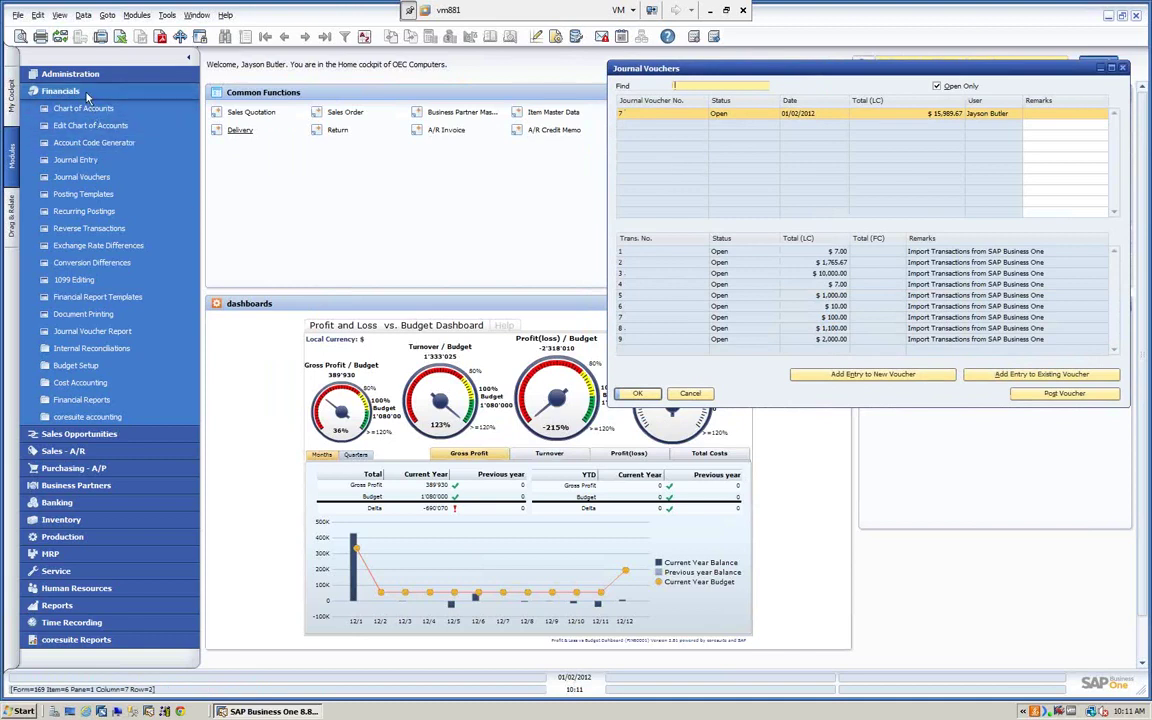
# - Run the Transaction Journal Report for journal entries dated 11/01/2012 to 11/30/2012 while keeping Journal Vouchers open for comparison
pyautogui.click(80, 400)
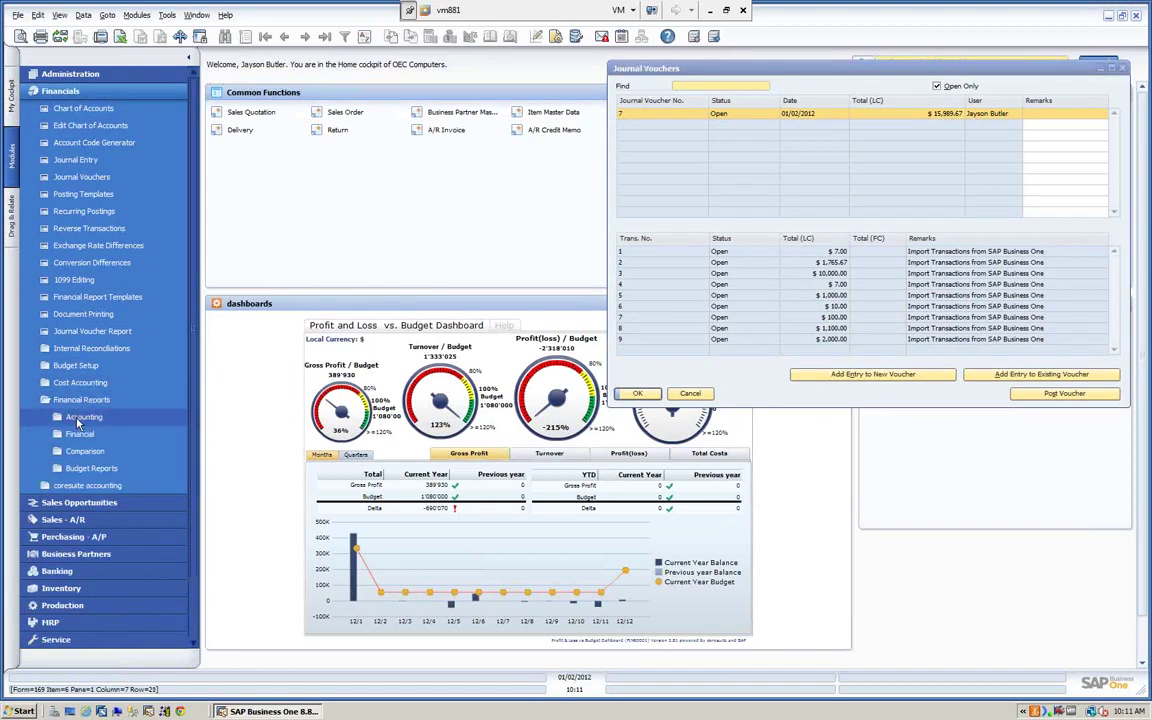
pyautogui.click(84, 417)
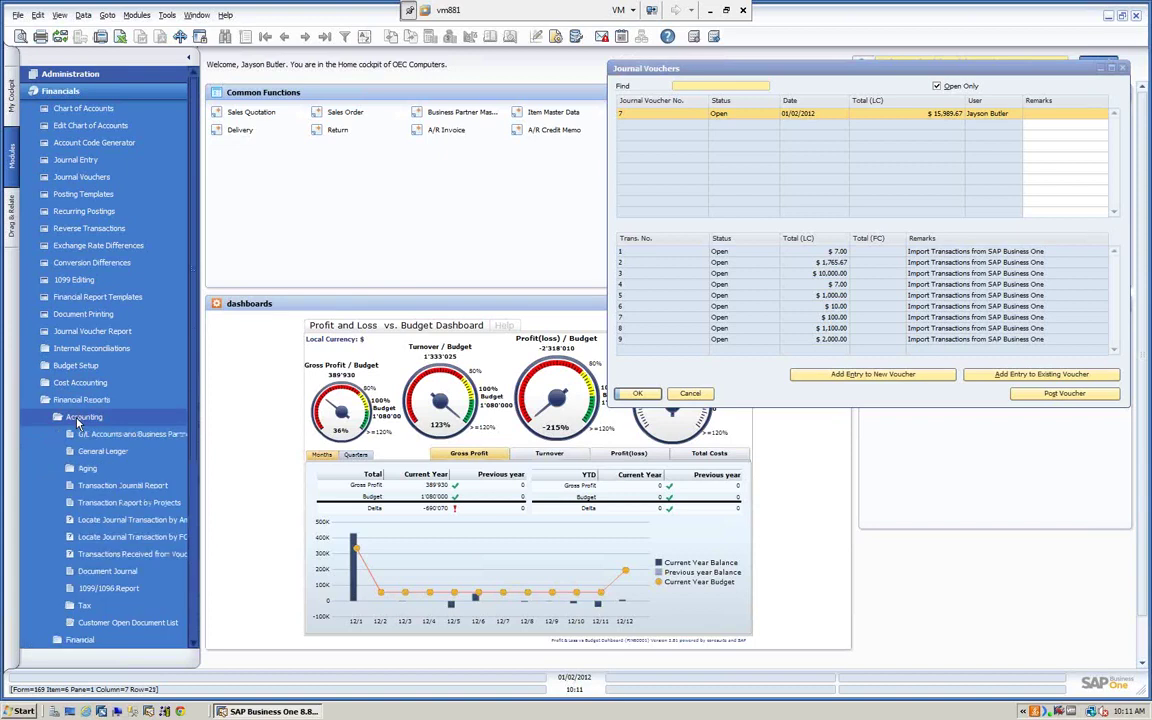
pyautogui.click(113, 488)
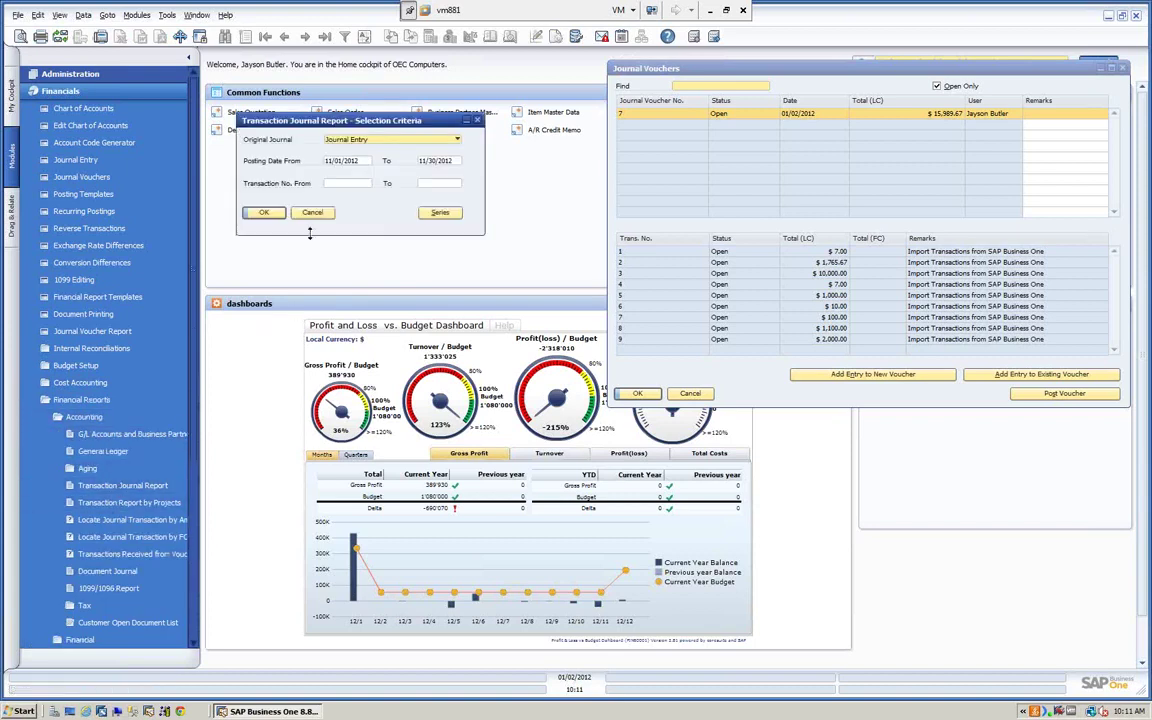
pyautogui.click(264, 213)
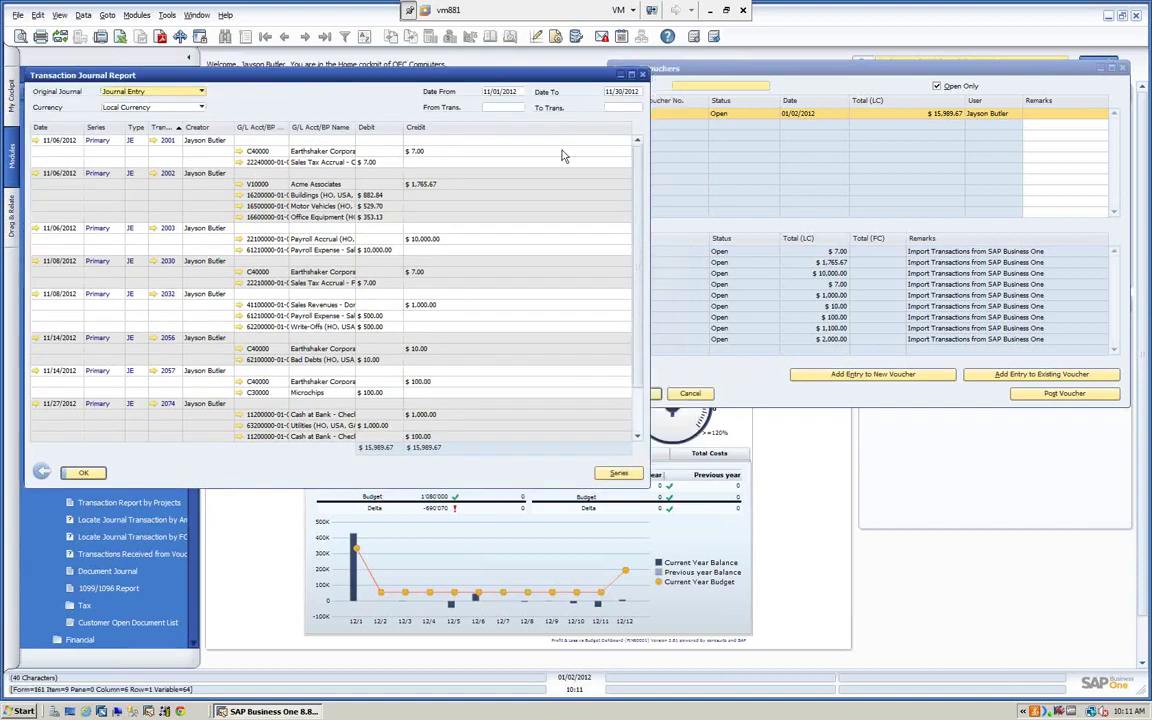
# - Open transaction 1 of the imported voucher, compare it with the journal report, and close the entry and the report
pyautogui.click(693, 72)
pyautogui.moveTo(693, 72); pyautogui.dragTo(633, 76)
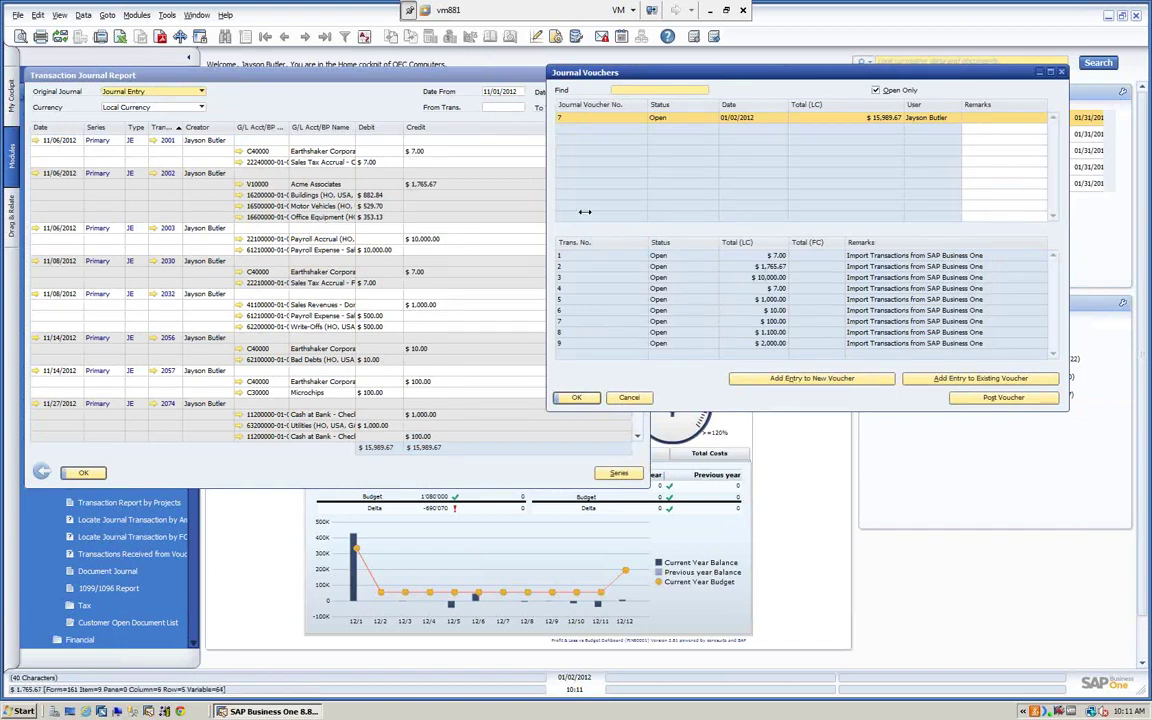
pyautogui.doubleClick(658, 258)
pyautogui.moveTo(489, 95); pyautogui.dragTo(877, 70)
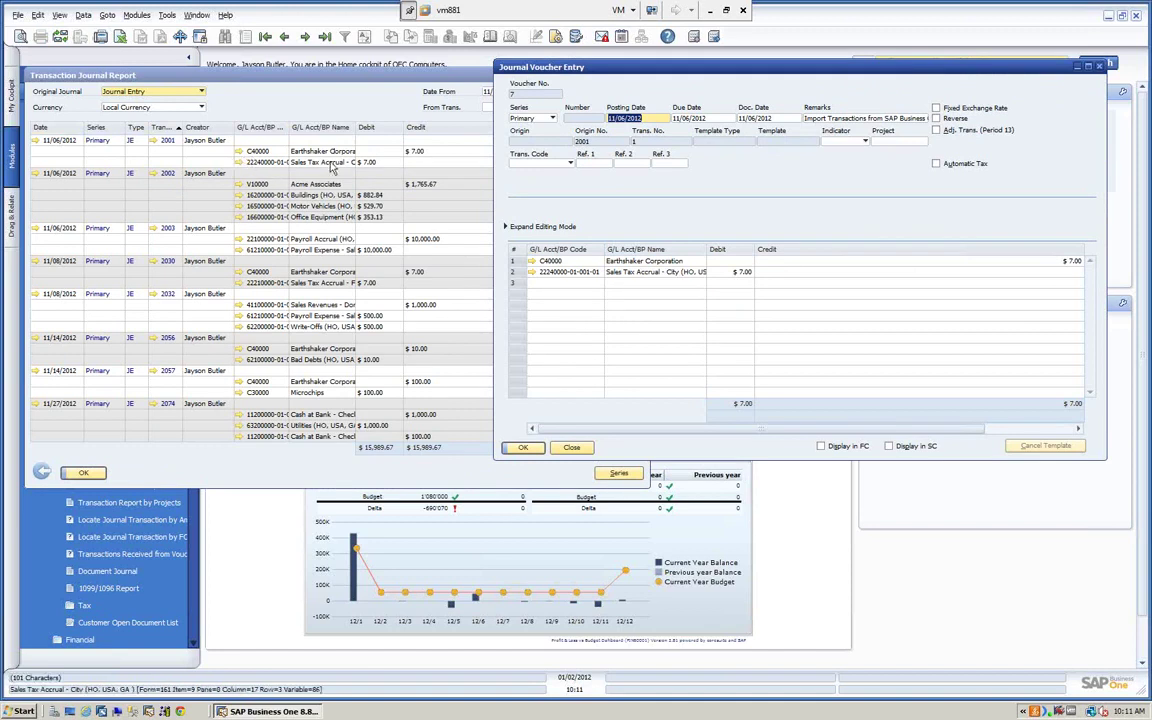
pyautogui.click(523, 447)
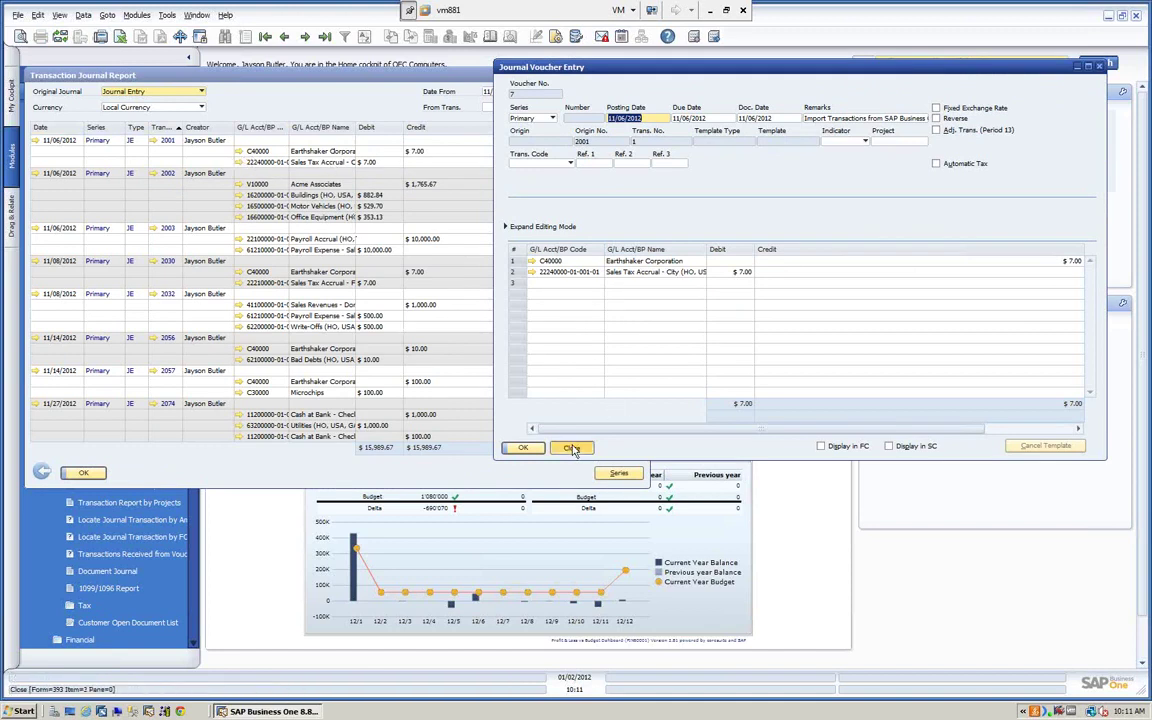
pyautogui.click(381, 75)
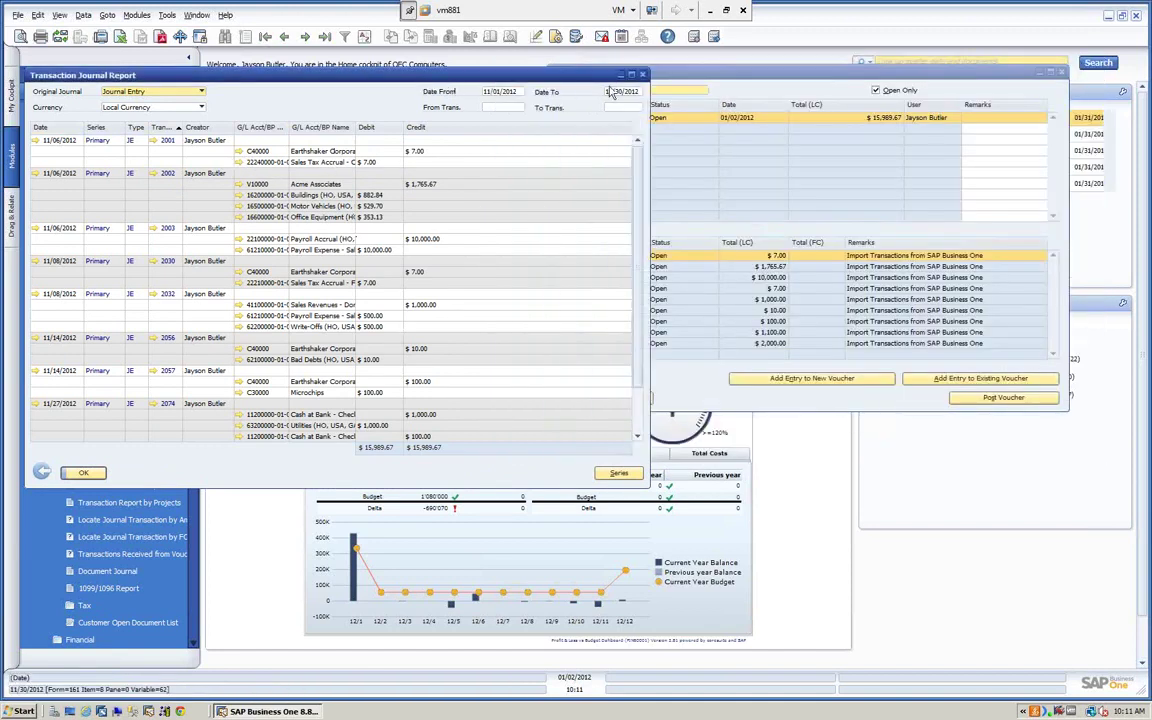
pyautogui.click(642, 75)
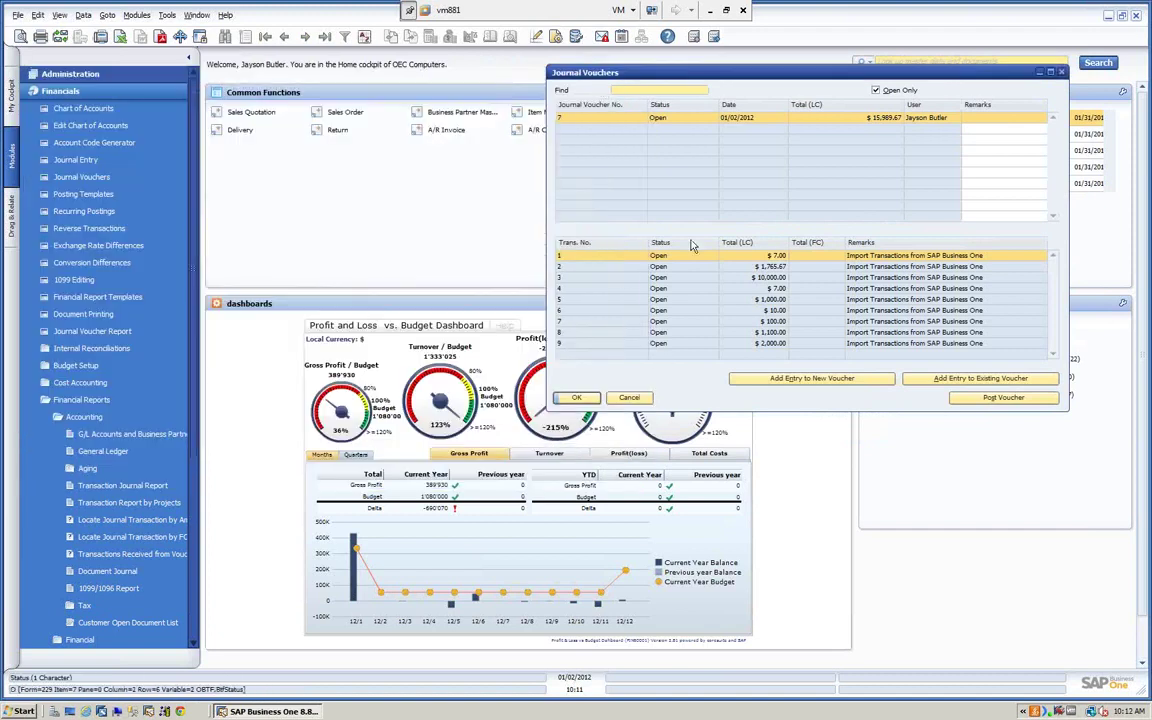
# - Open transaction 3 of the imported voucher, review its account lines, and close the entry and Journal Vouchers without posting
pyautogui.moveTo(640, 80); pyautogui.dragTo(438, 87)
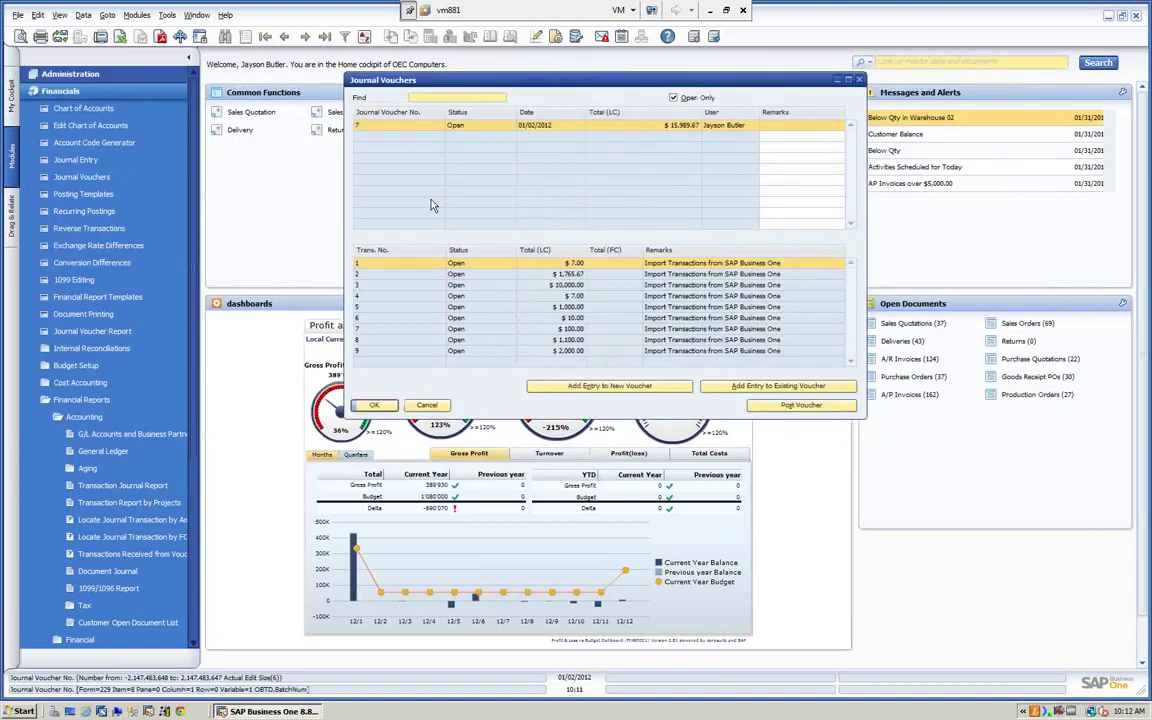
pyautogui.click(556, 287)
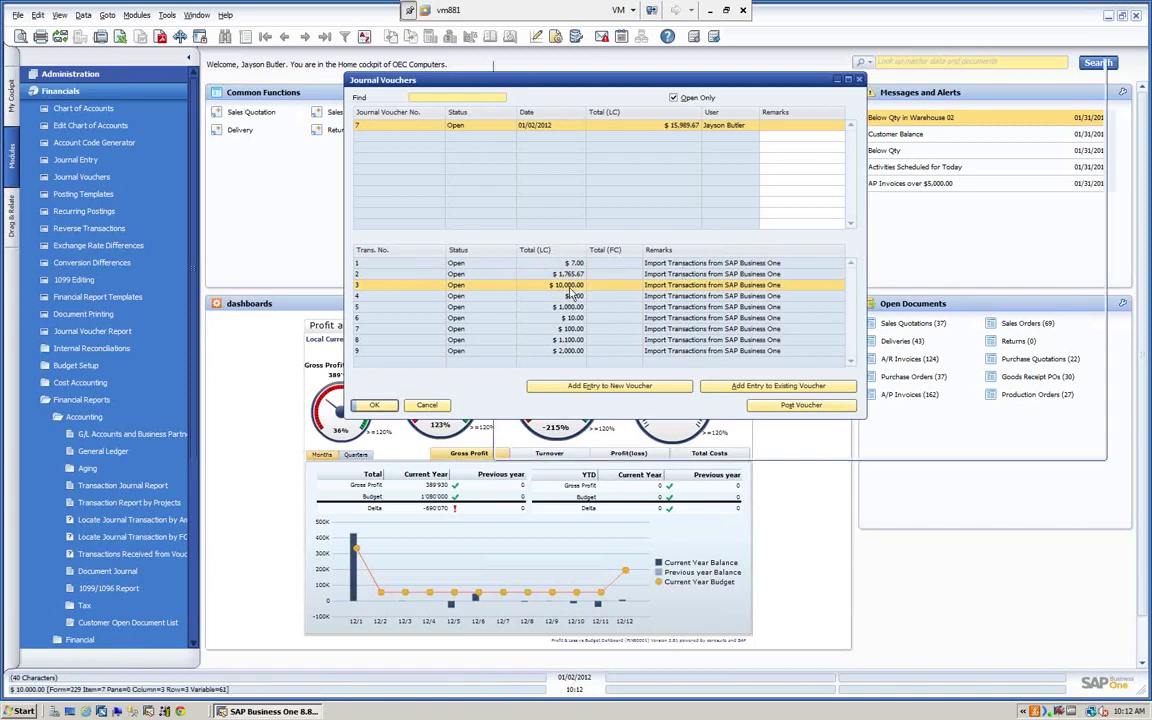
pyautogui.doubleClick(572, 292)
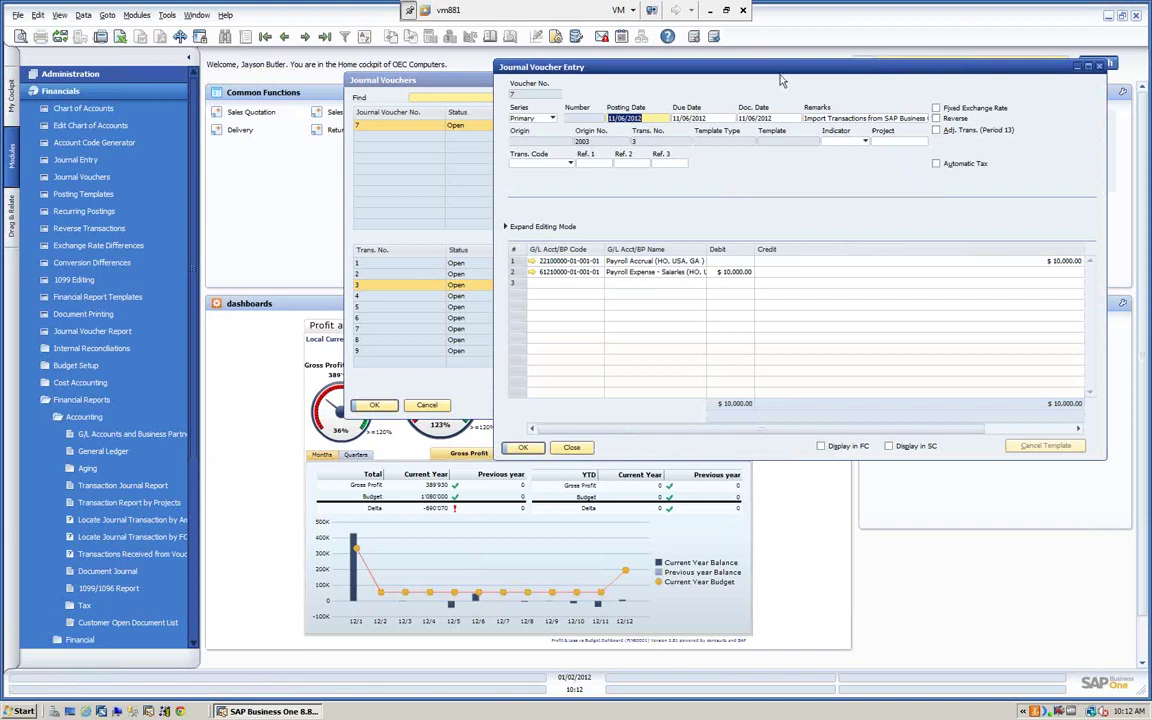
pyautogui.moveTo(690, 70); pyautogui.dragTo(599, 73)
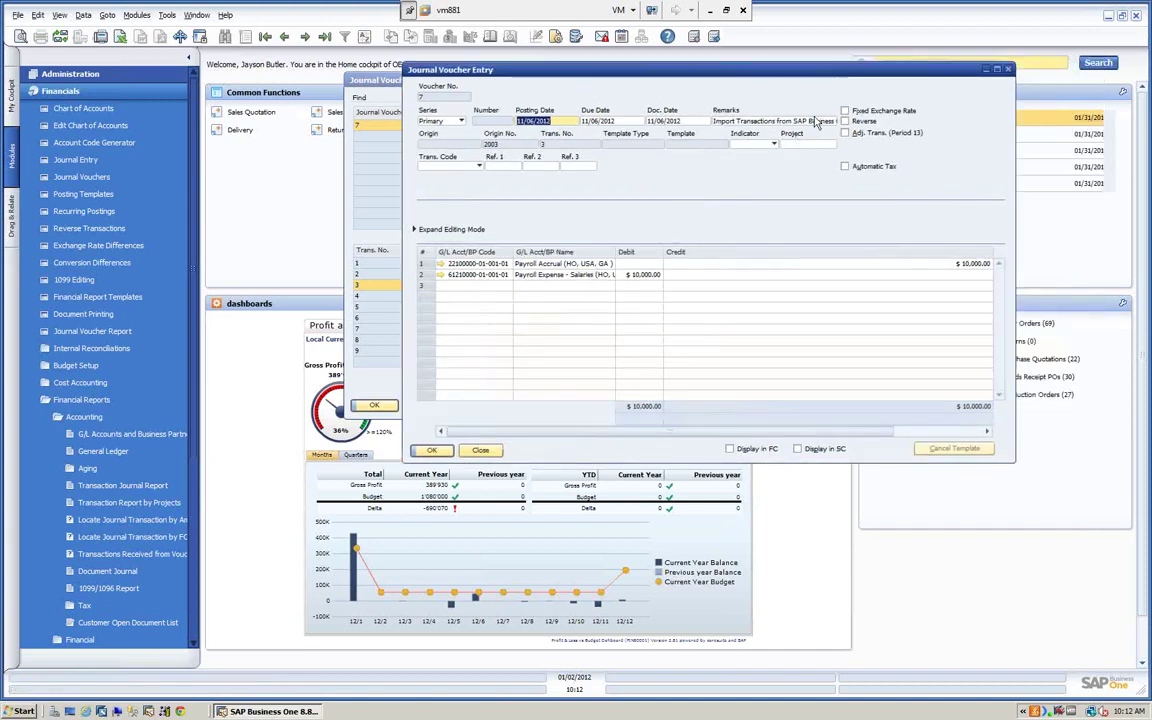
pyautogui.click(481, 451)
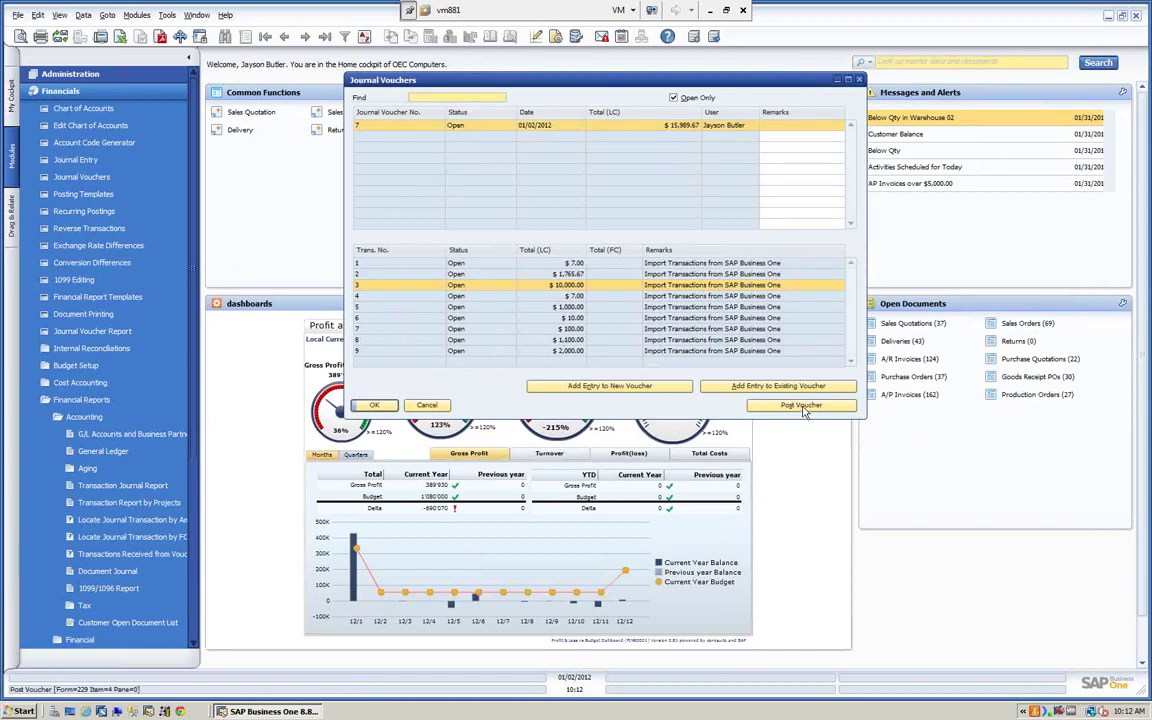
pyautogui.click(426, 406)
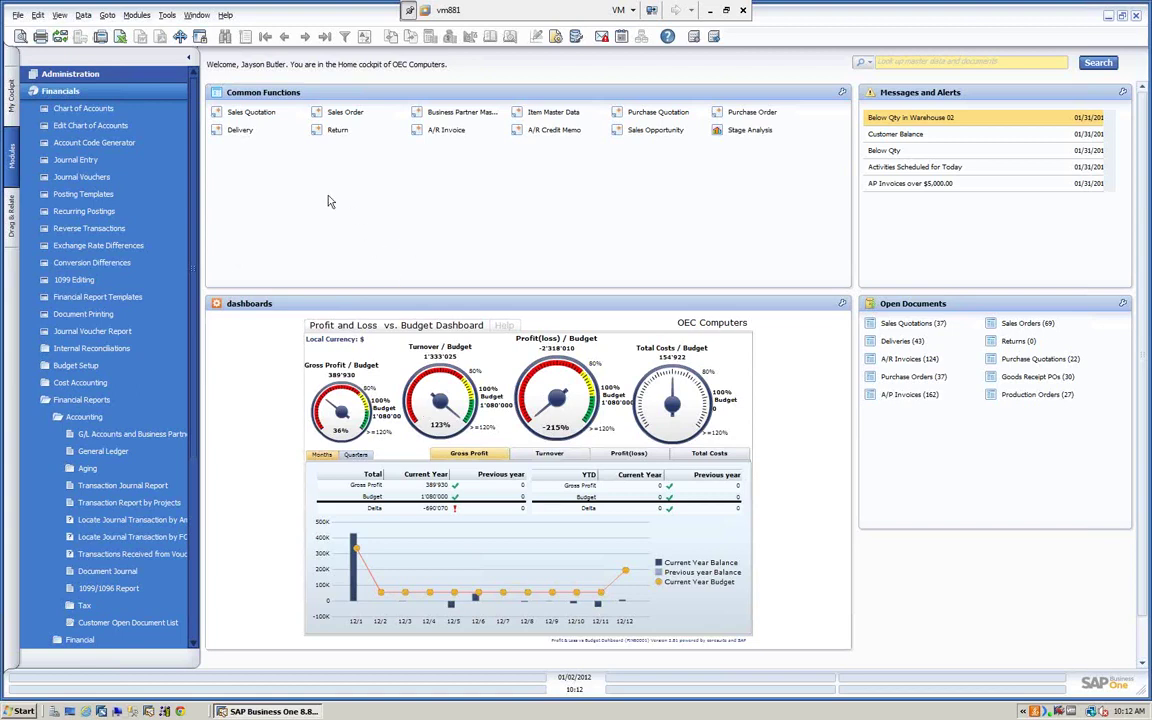
# - Open Import from Excel in the Administration module's data import functions, with BP as the data type to import
pyautogui.click(133, 94)
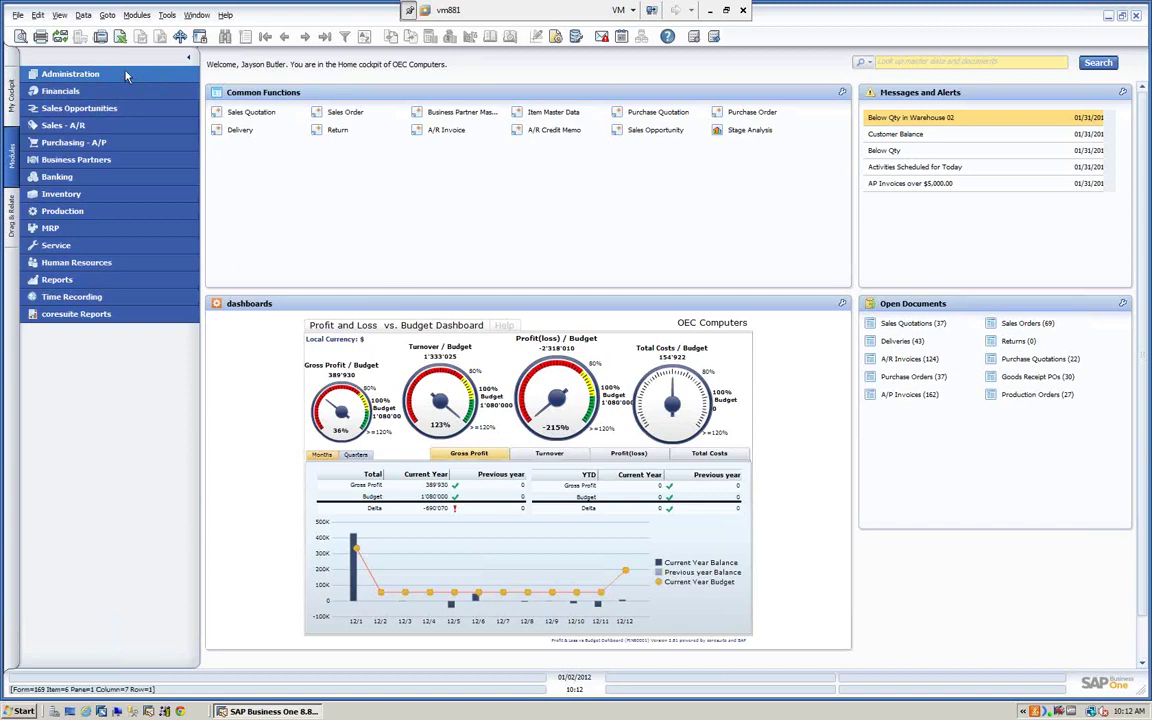
pyautogui.click(126, 75)
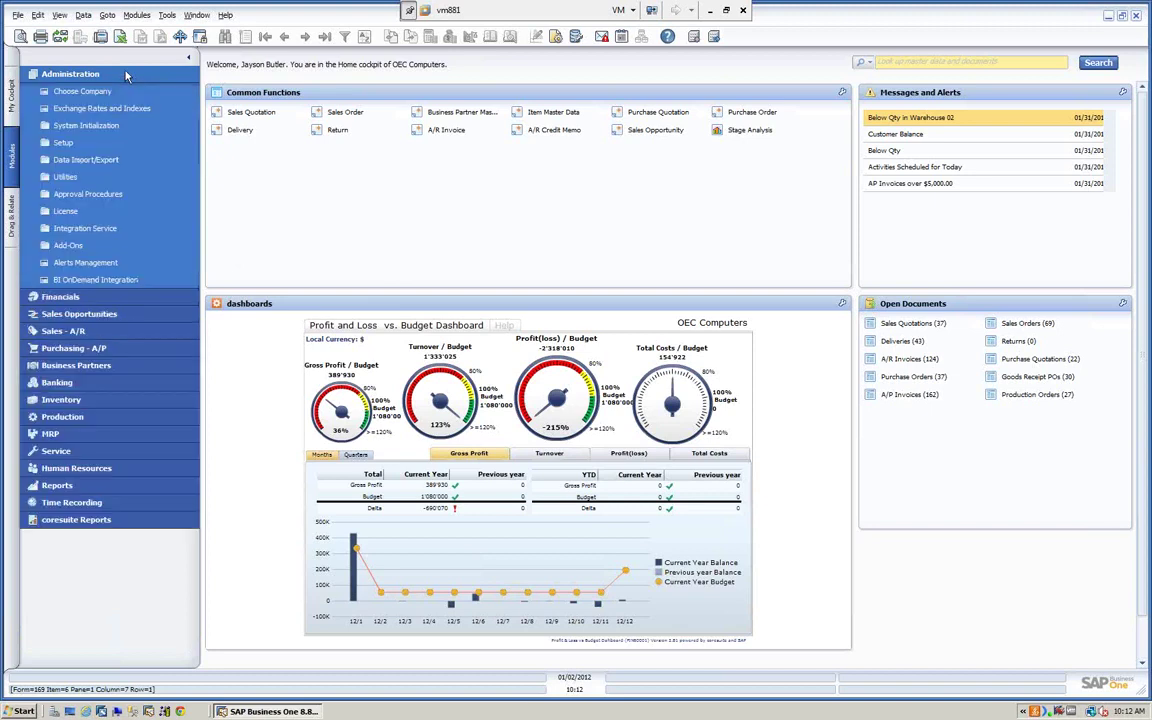
pyautogui.click(91, 161)
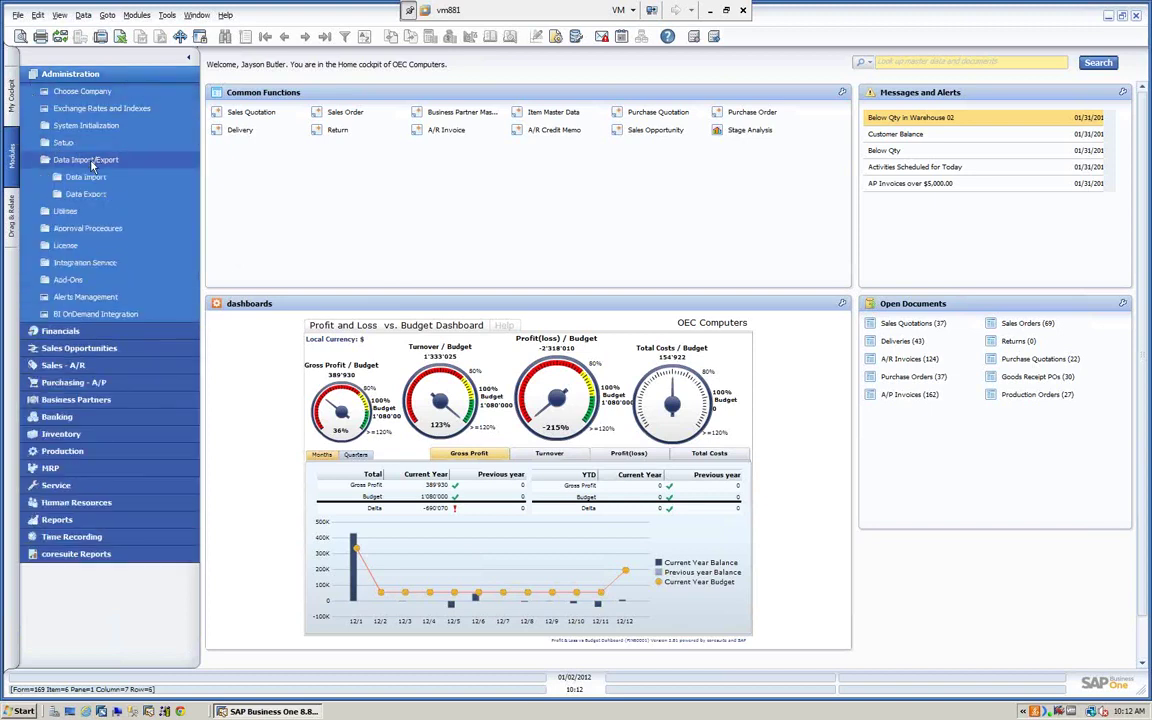
pyautogui.click(85, 177)
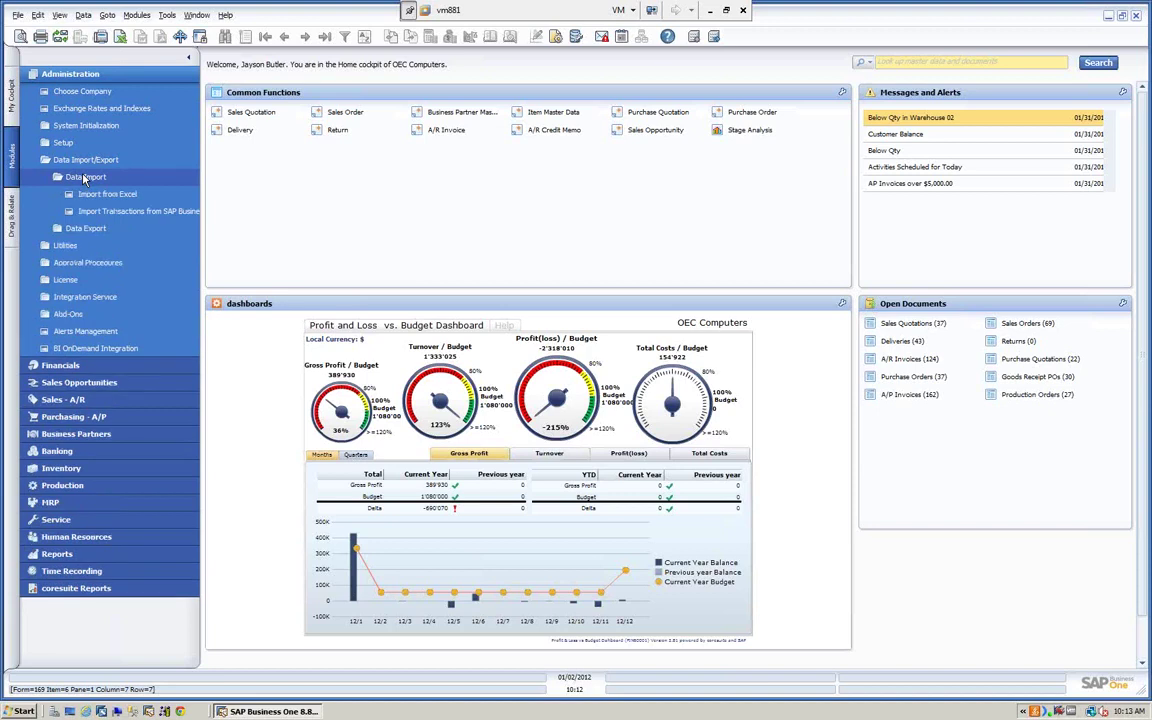
pyautogui.click(100, 194)
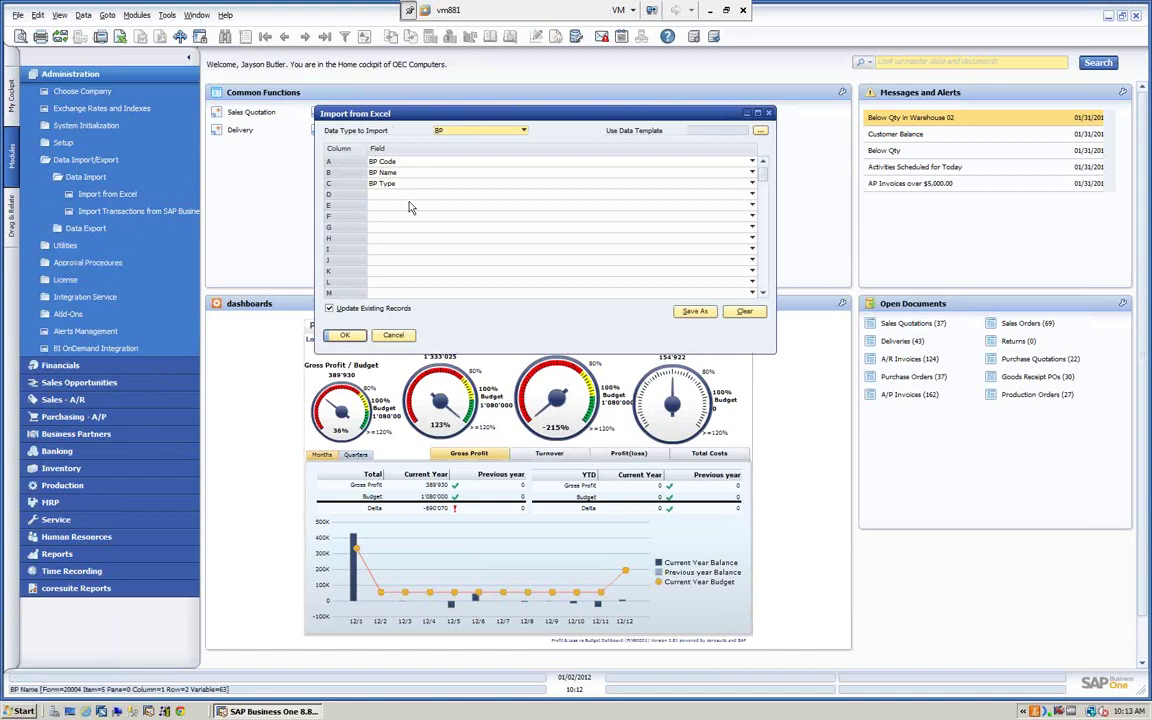
pyautogui.click(470, 130)
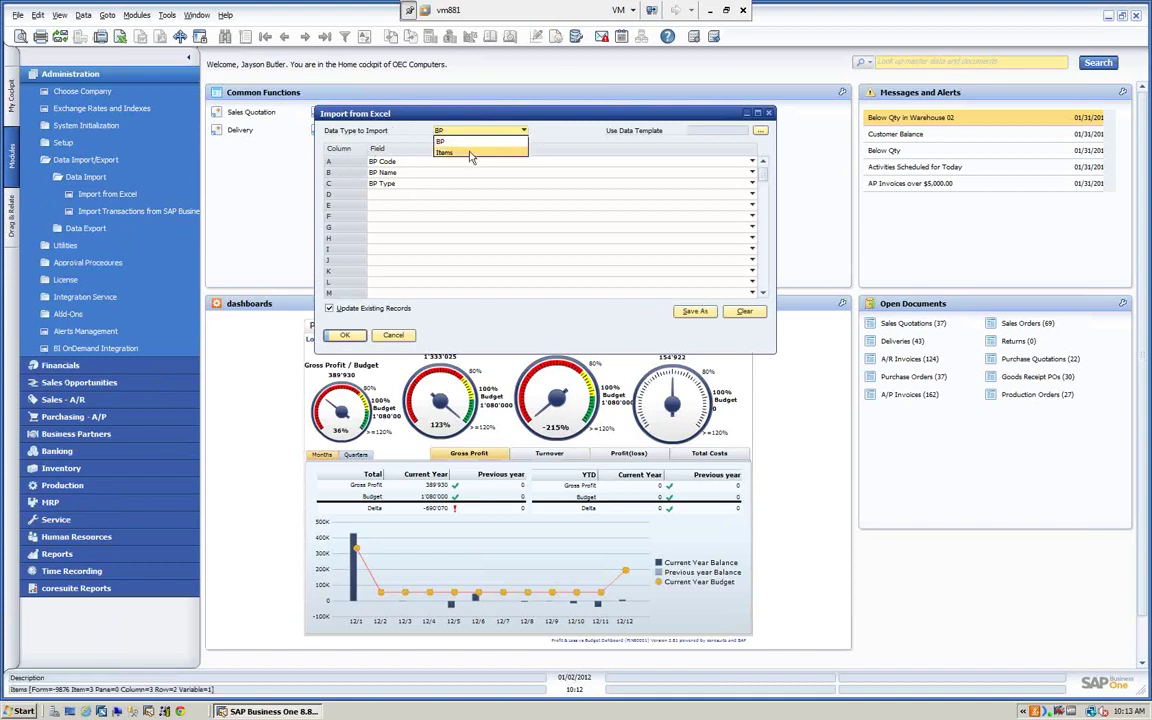
pyautogui.click(456, 140)
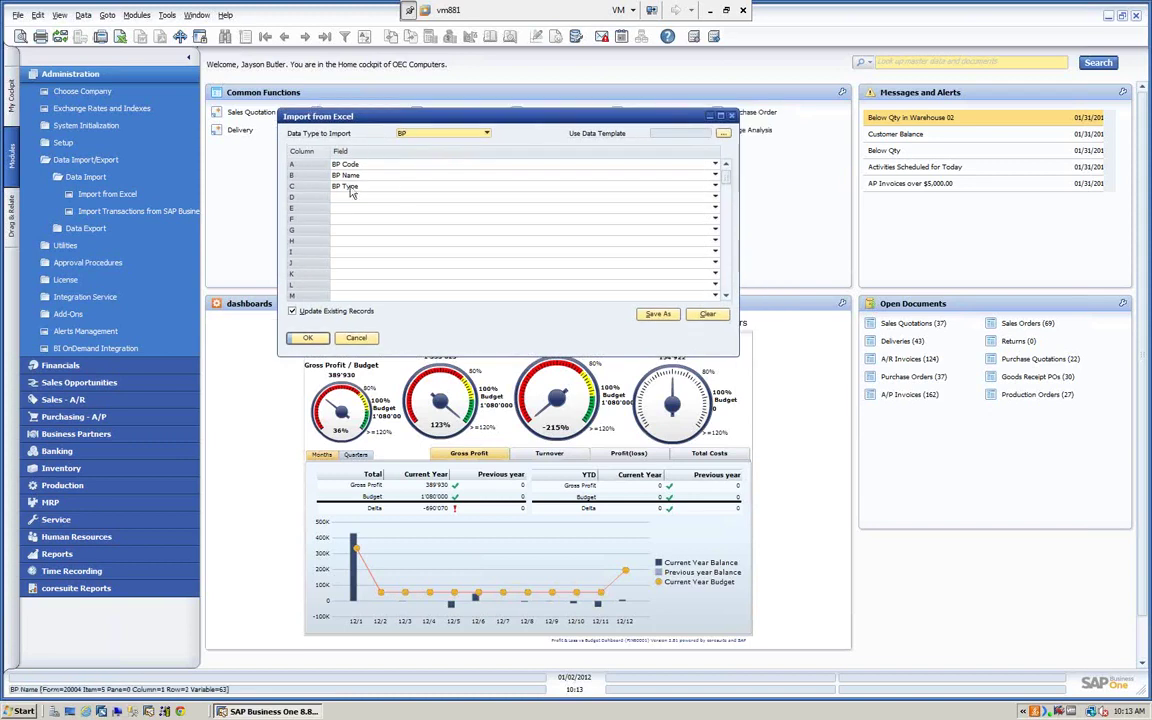
# - Clear the BP column field mapping and load it again from the BP Demo data template
pyautogui.click(707, 314)
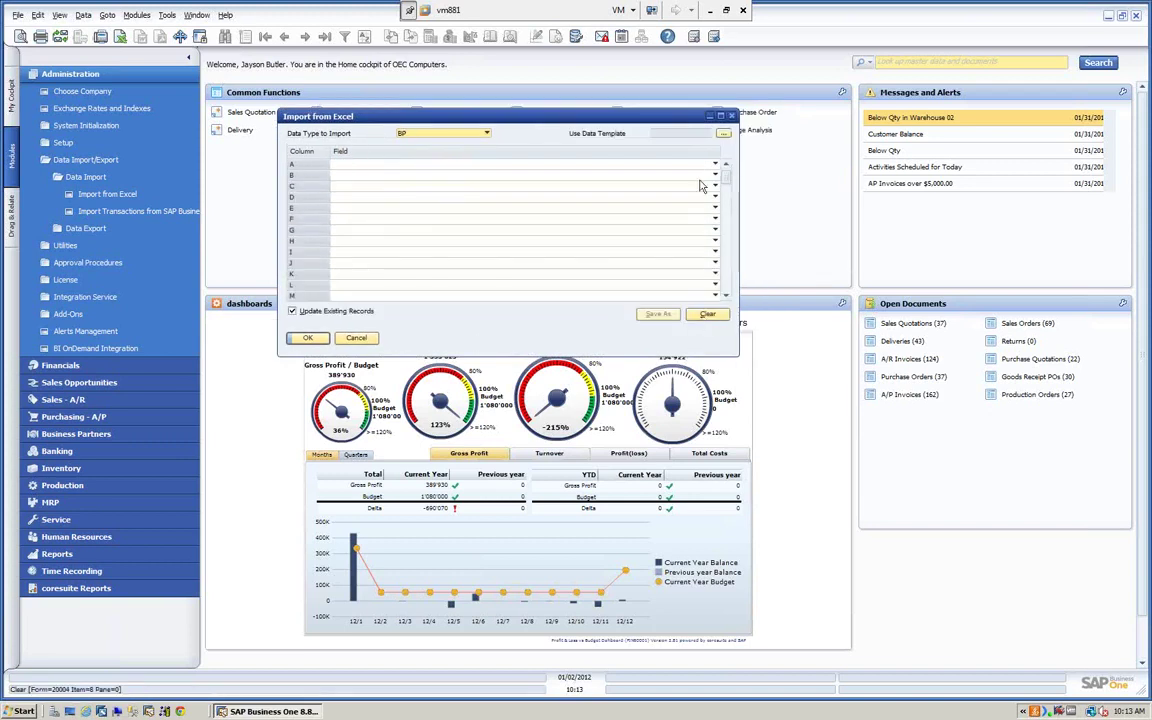
pyautogui.click(723, 134)
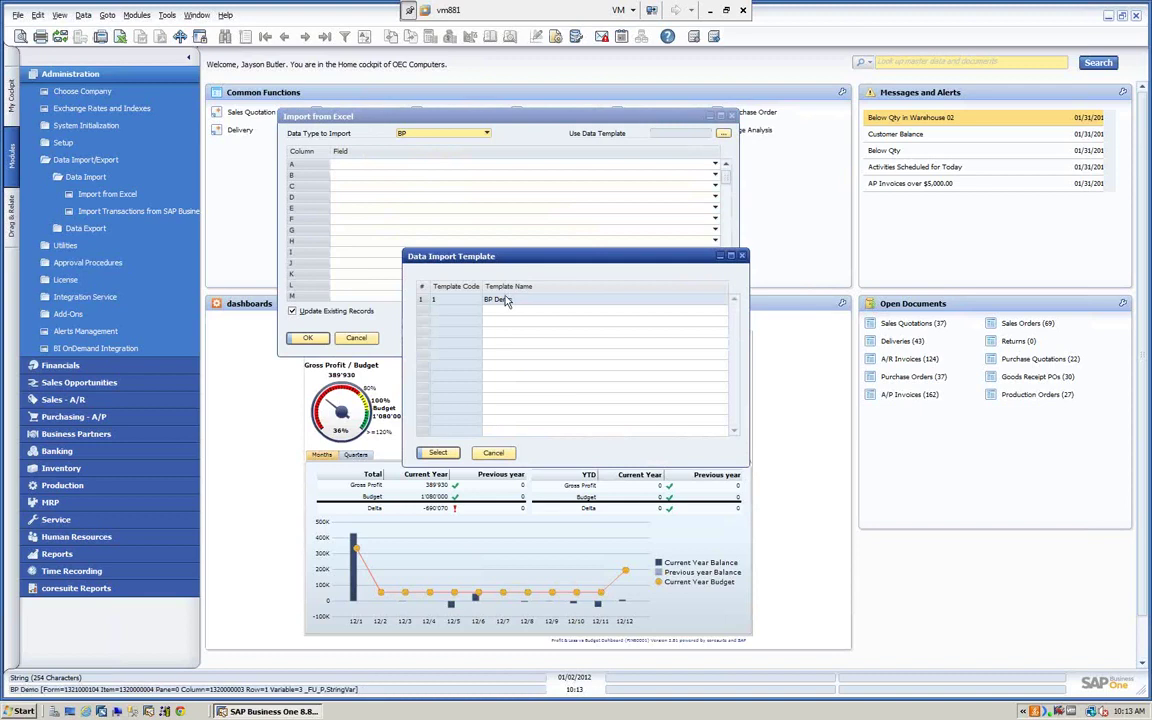
pyautogui.click(438, 453)
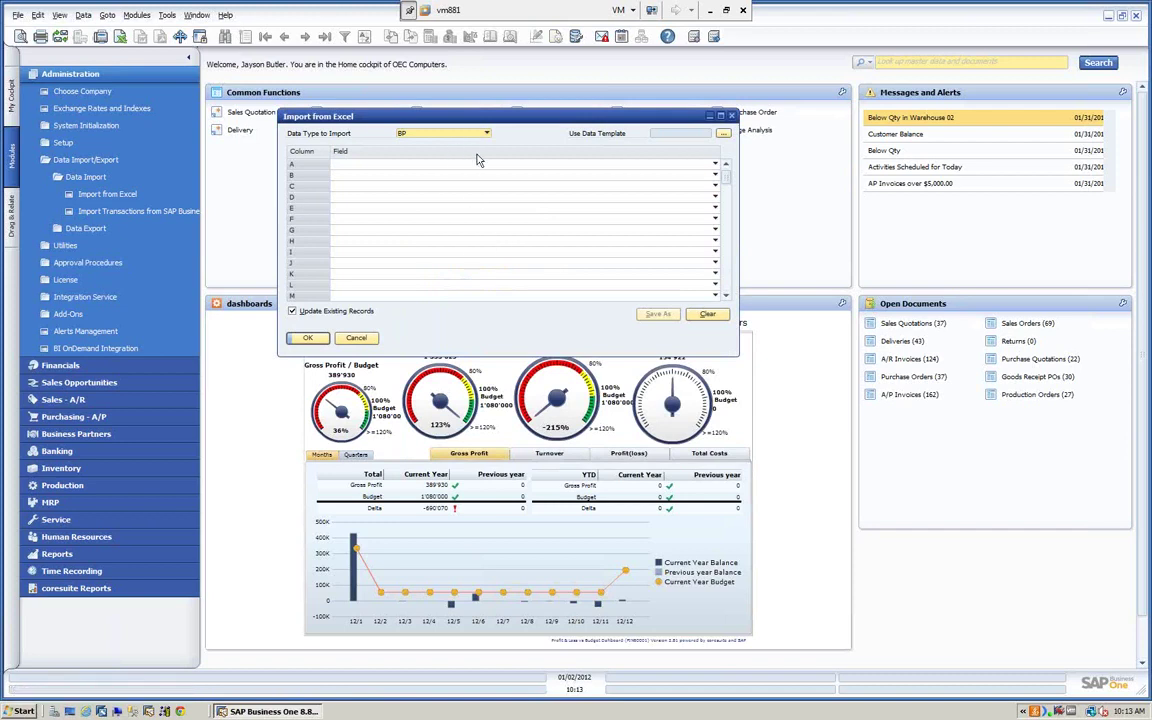
pyautogui.click(723, 135)
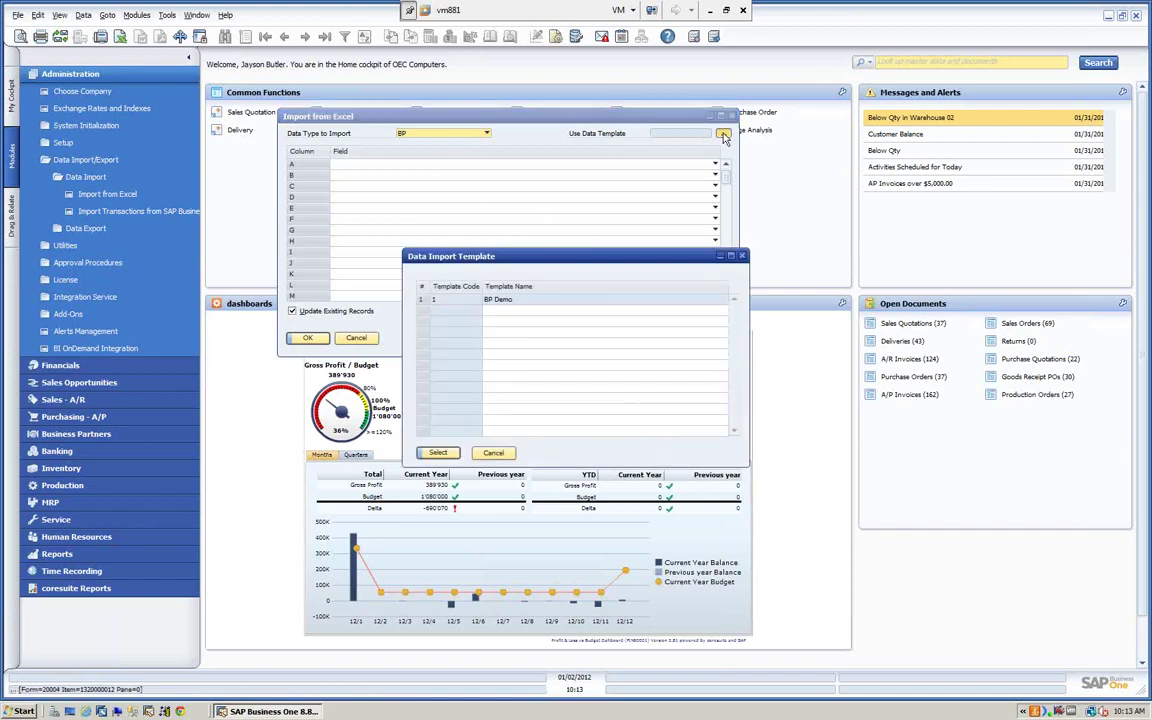
pyautogui.click(508, 301)
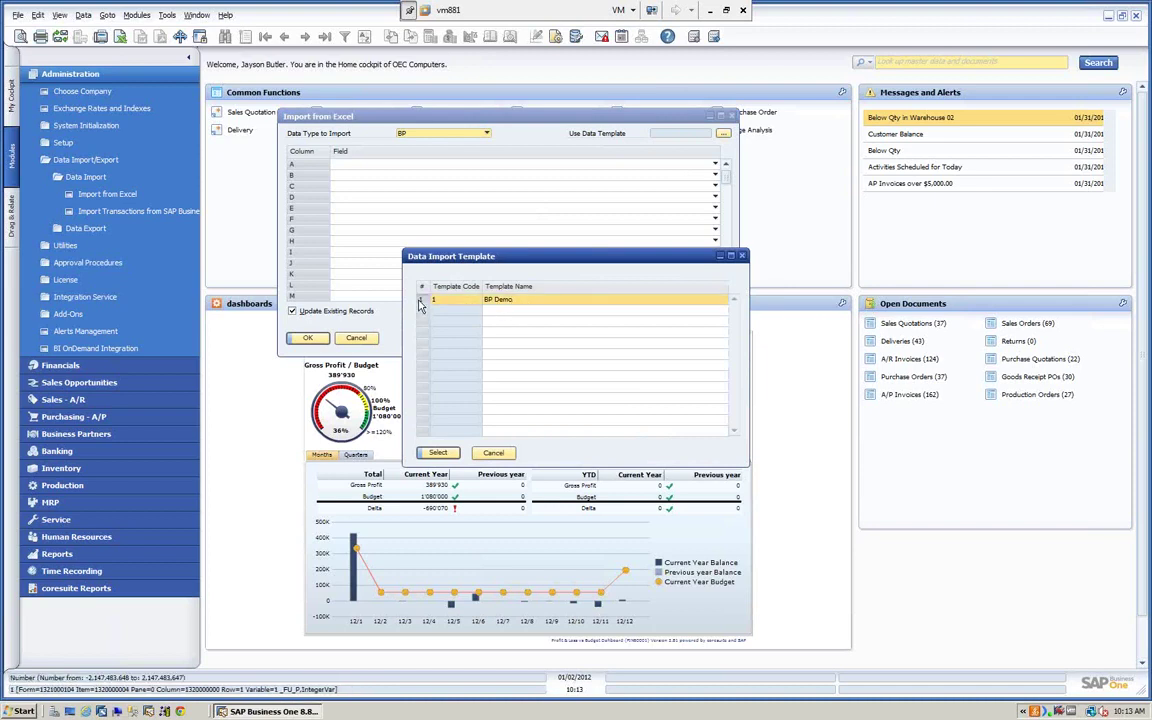
pyautogui.click(437, 455)
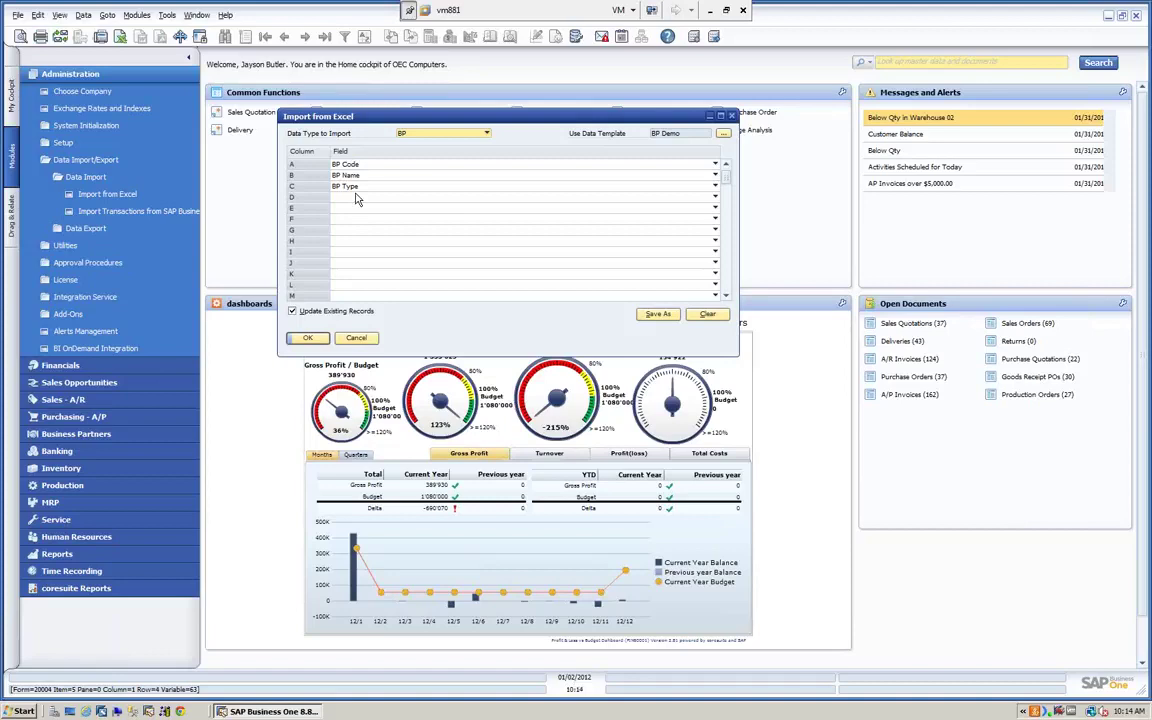
# - Run the BP import with Customer Import.txt from the Desktop as the source file
pyautogui.click(309, 340)
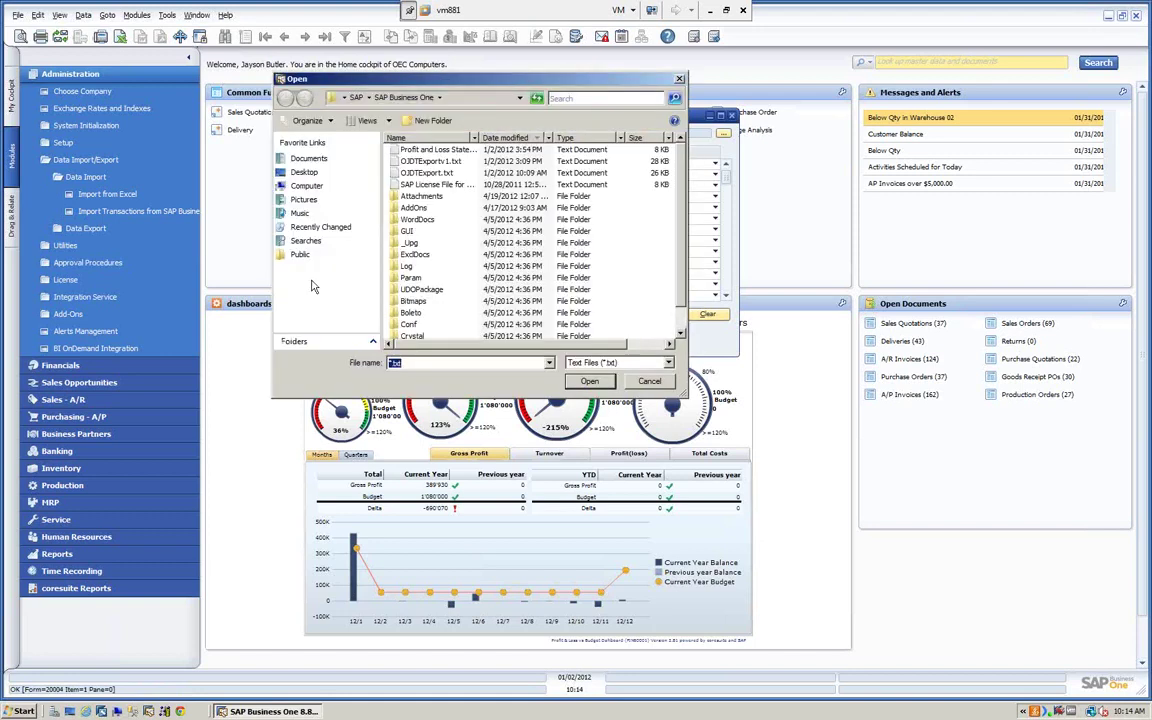
pyautogui.click(303, 173)
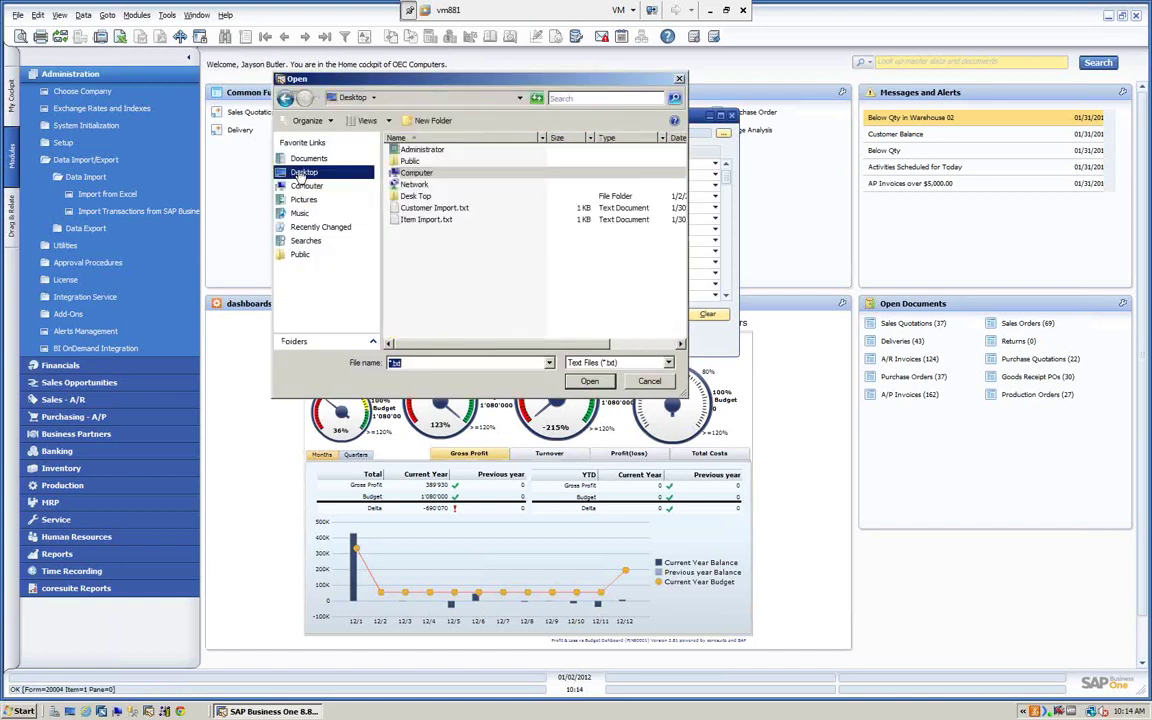
pyautogui.click(420, 208)
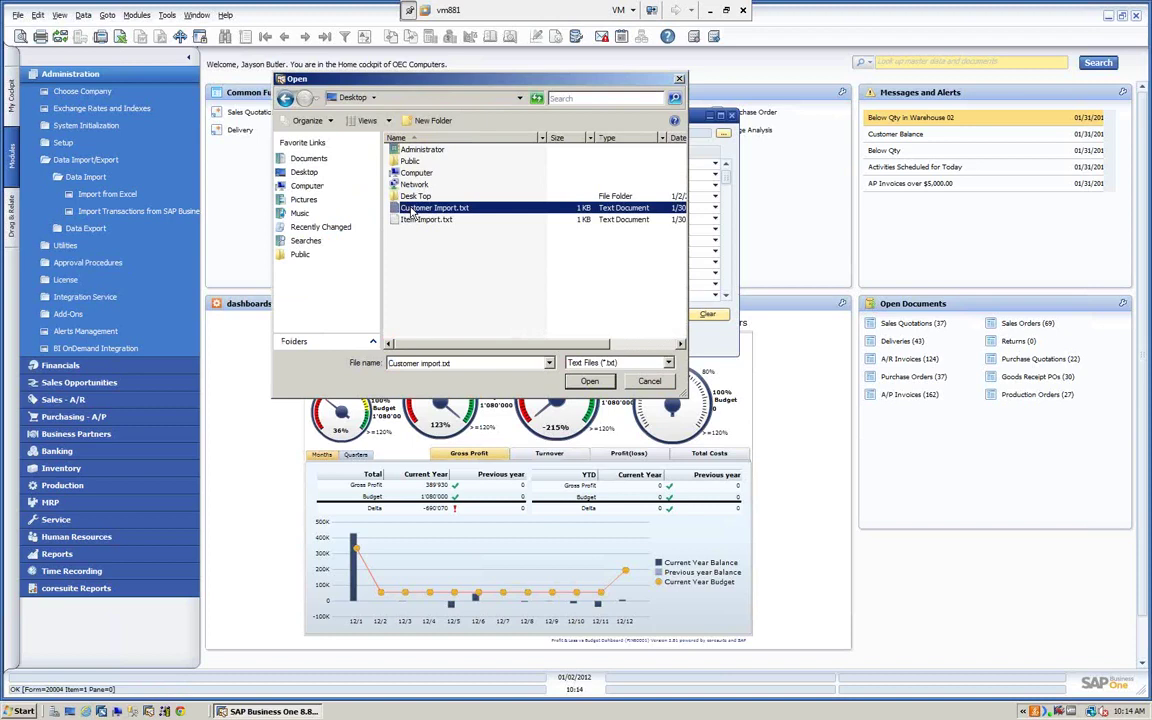
pyautogui.click(589, 381)
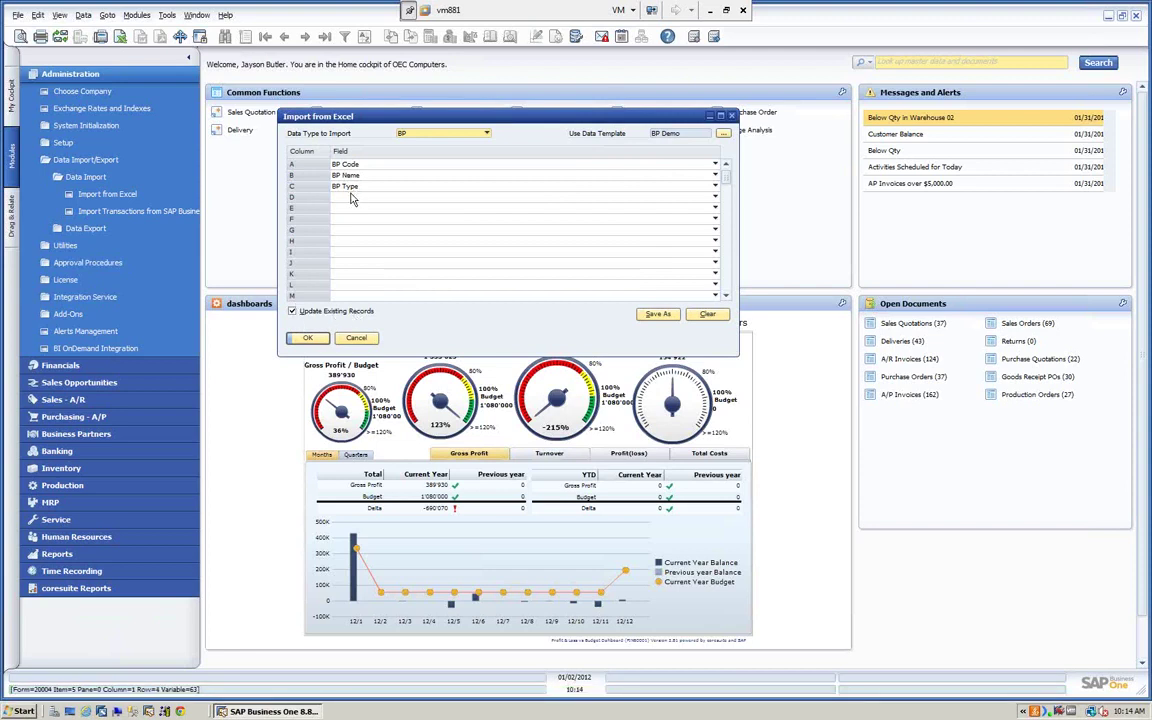
# - Examine the fields available for column C of an Items import, return the data type to BP and close the import form
pyautogui.click(487, 134)
pyautogui.click(420, 155)
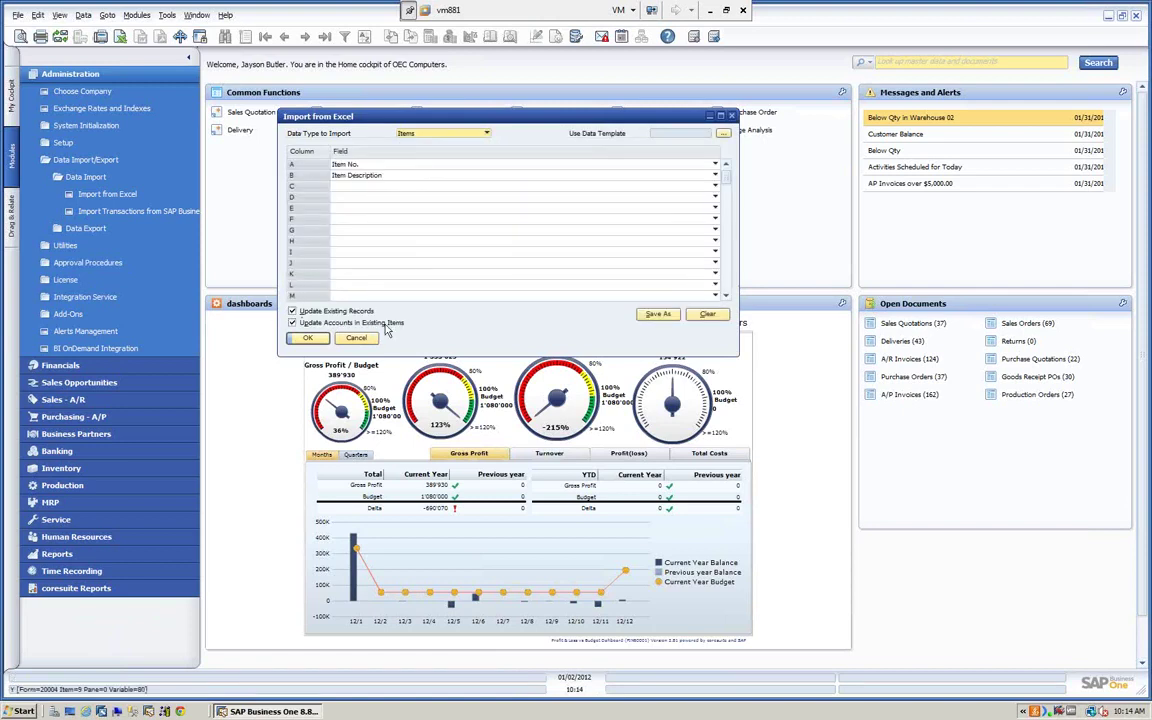
pyautogui.click(715, 187)
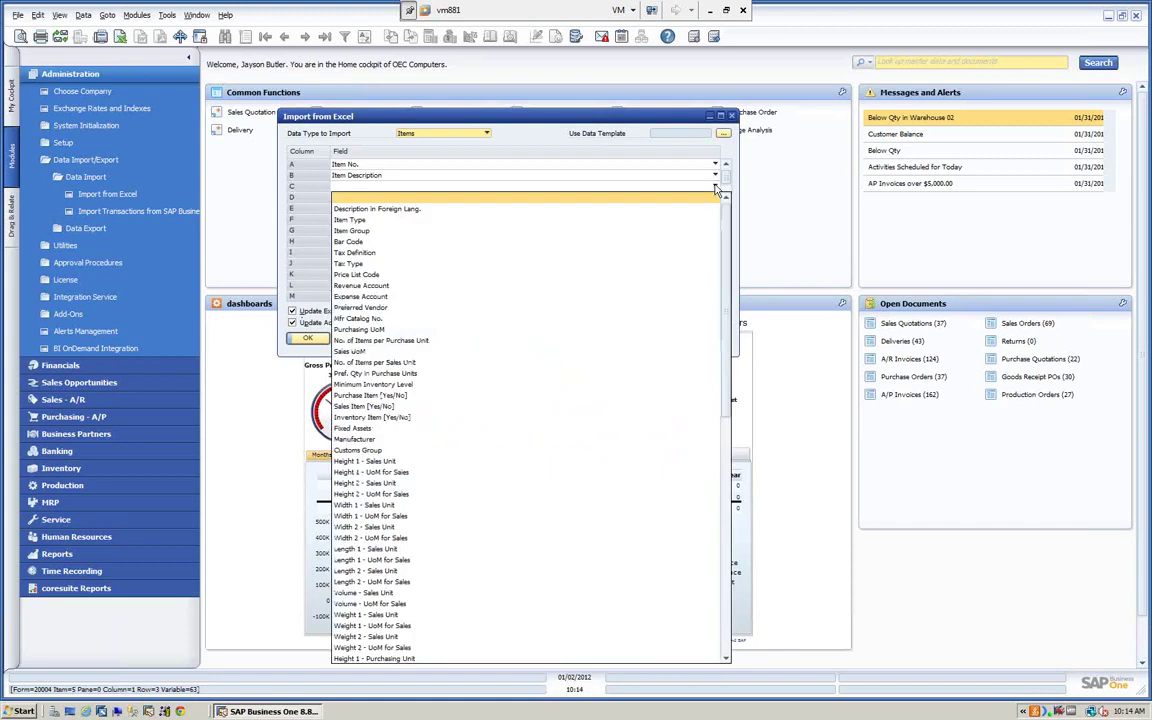
pyautogui.scroll(-3, 502, 321)
pyautogui.moveTo(722, 300); pyautogui.dragTo(708, 274)
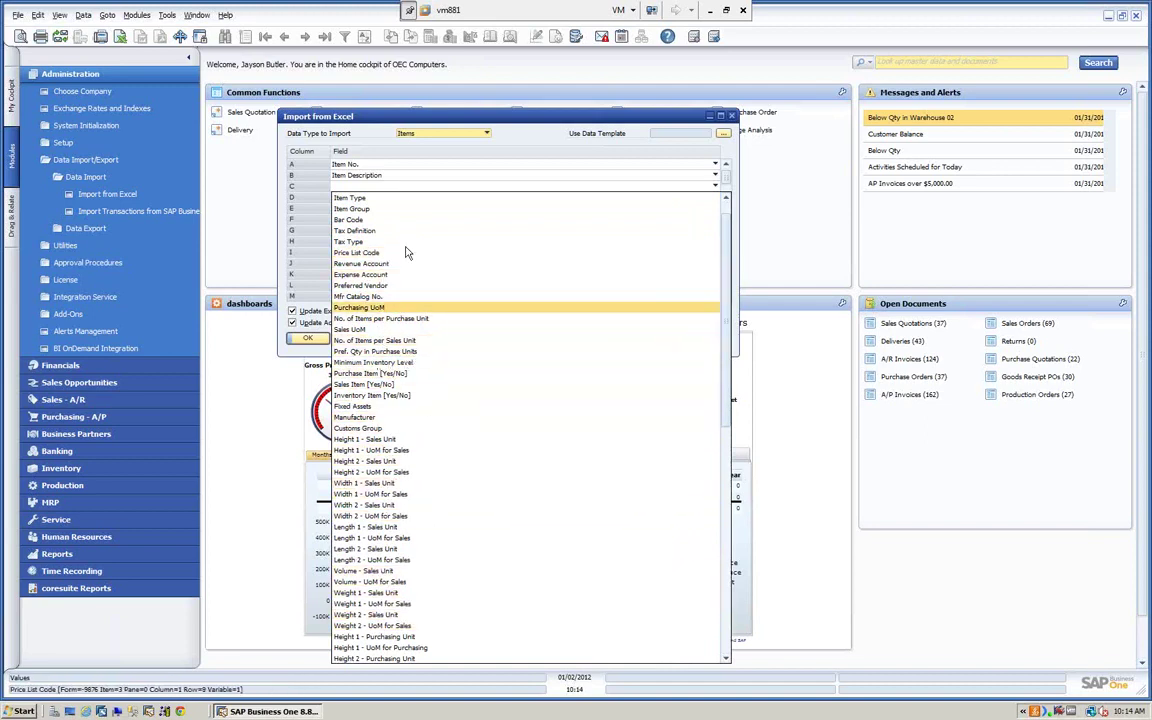
pyautogui.click(487, 136)
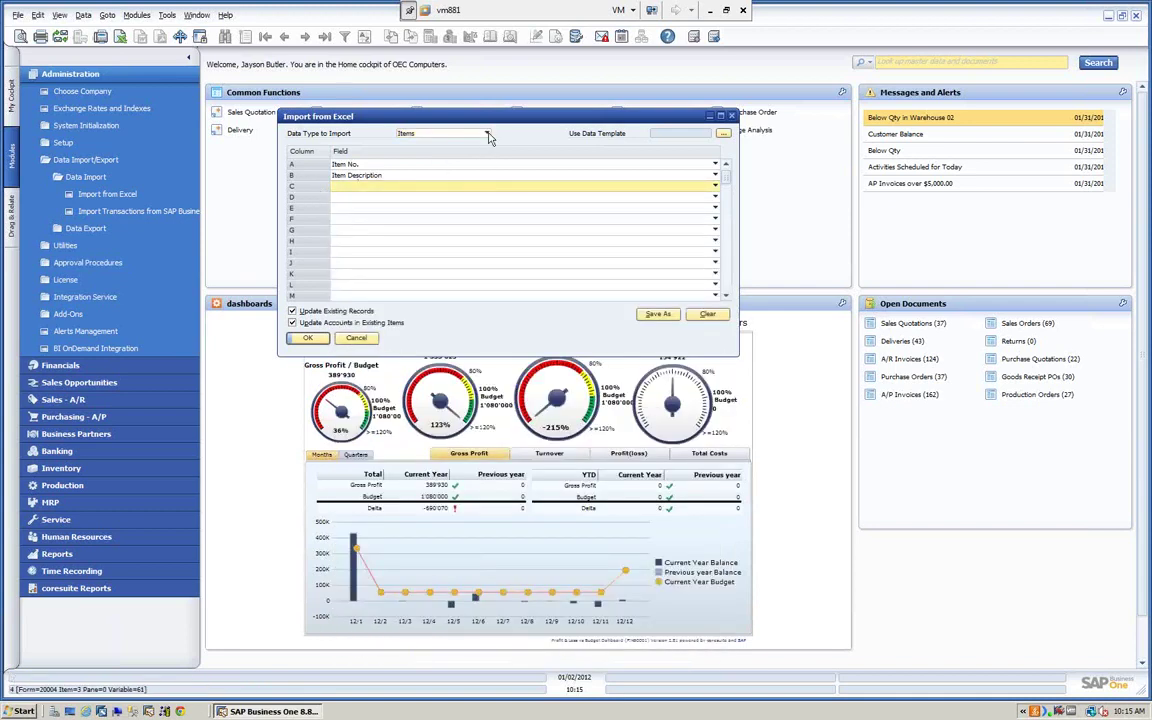
pyautogui.click(489, 137)
pyautogui.click(410, 148)
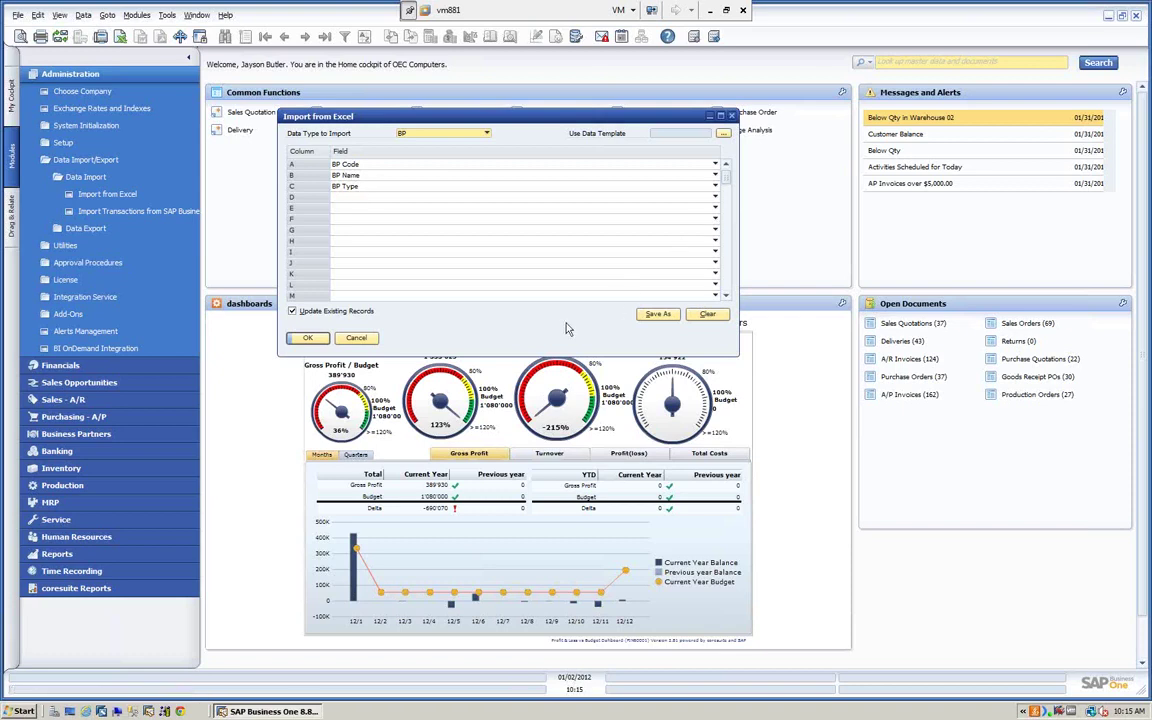
pyautogui.click(357, 339)
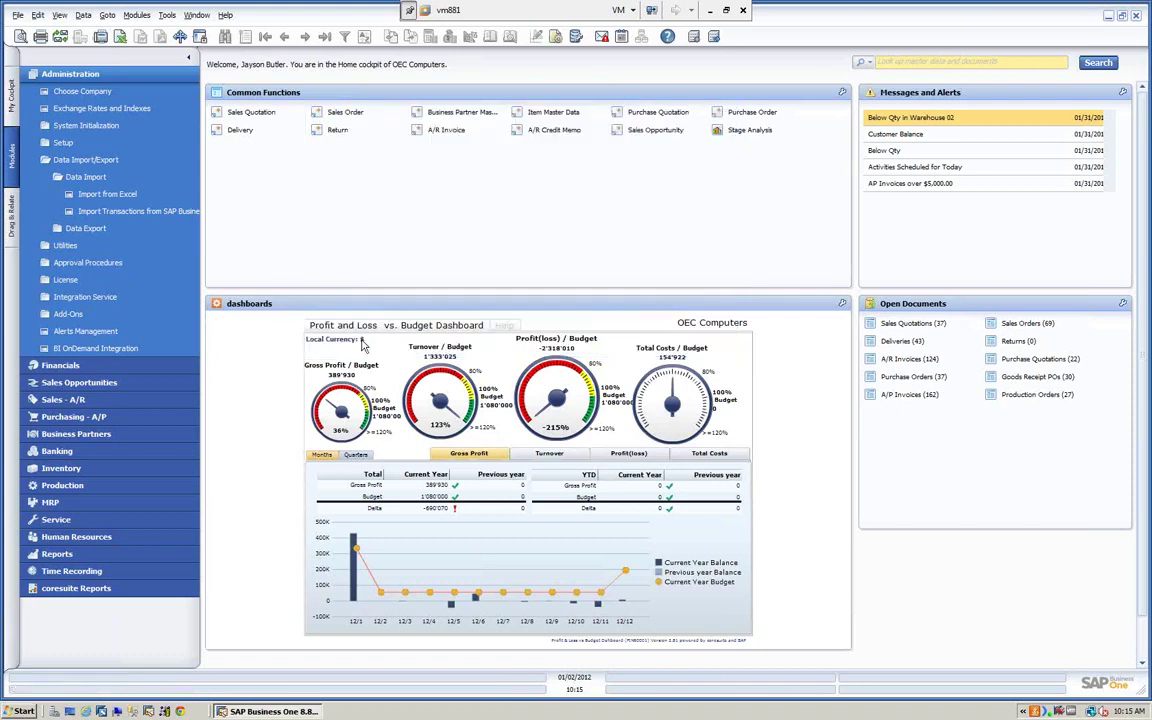
# - Open Export Transactions to SAP Business One, try A/R Invoices as the original journal, and leave only Journal Entries selected
pyautogui.click(94, 228)
pyautogui.doubleClick(95, 245)
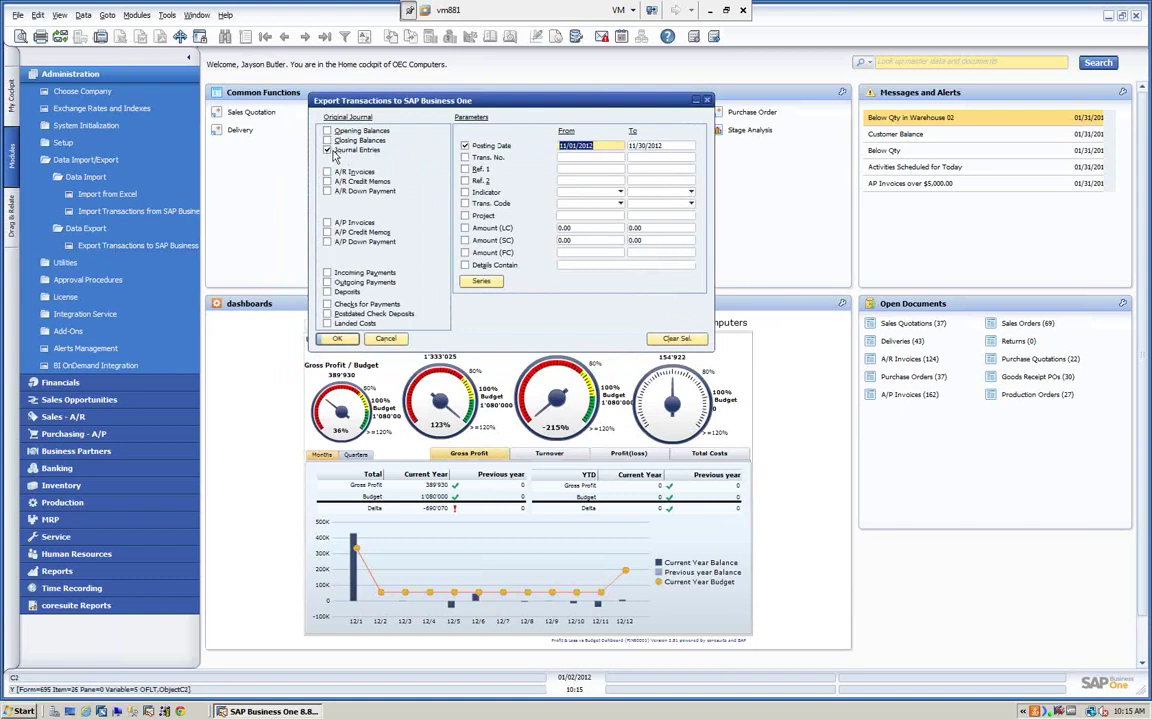
pyautogui.click(327, 146)
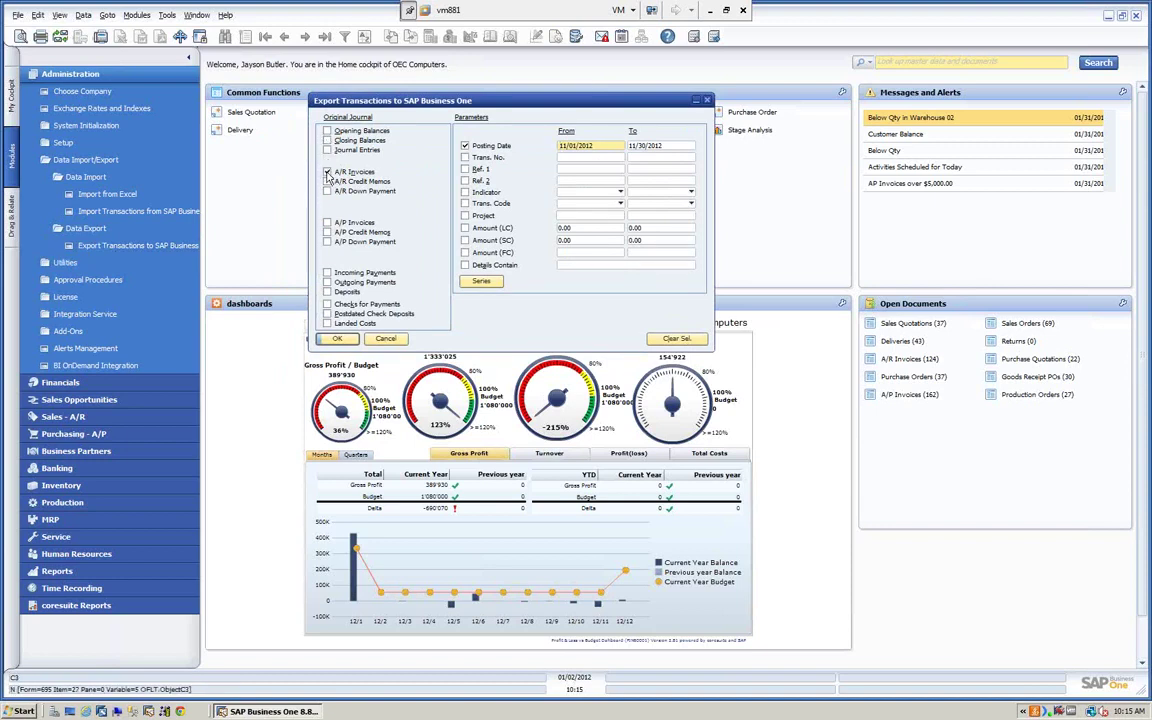
pyautogui.write('12')
pyautogui.click(327, 151)
# - Export the November 2012 journal entries to OJDTExport.txt, replacing the existing file
pyautogui.click(340, 340)
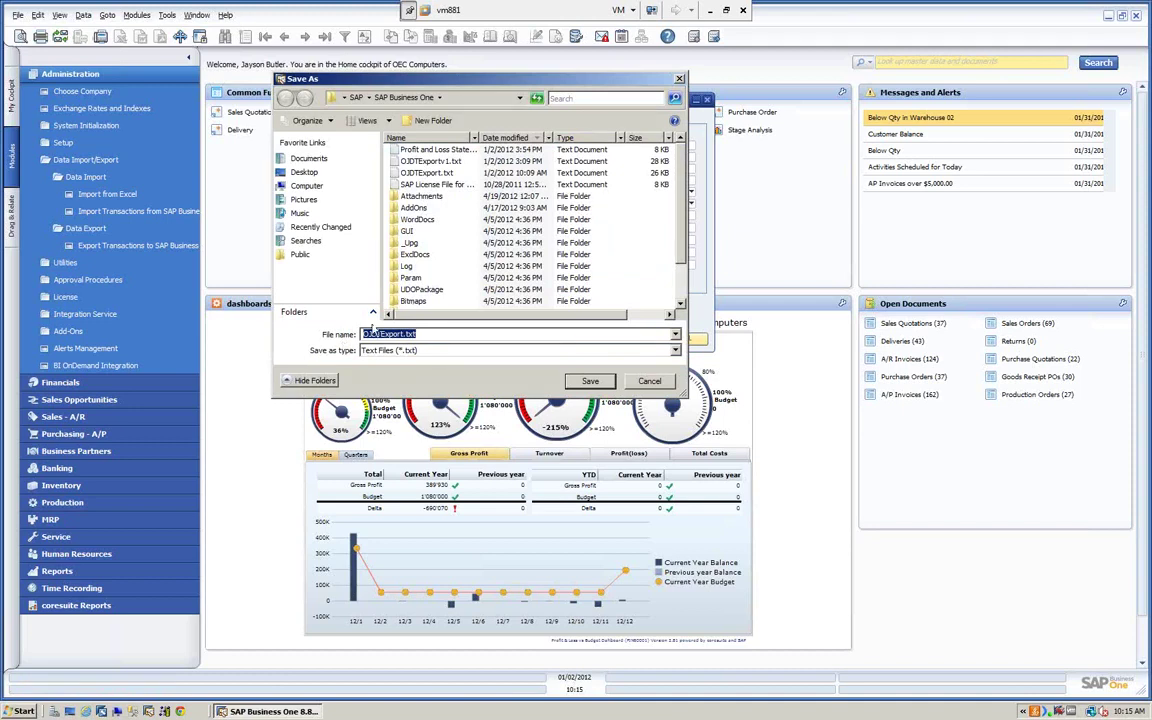
pyautogui.click(590, 382)
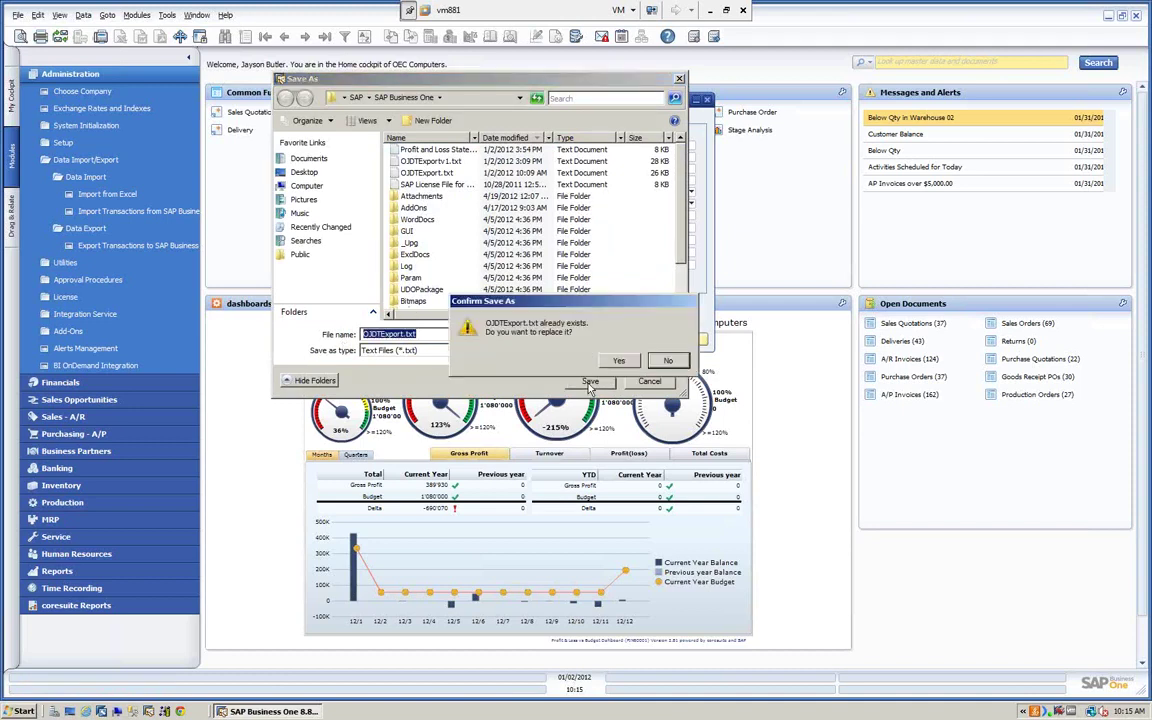
pyautogui.click(616, 358)
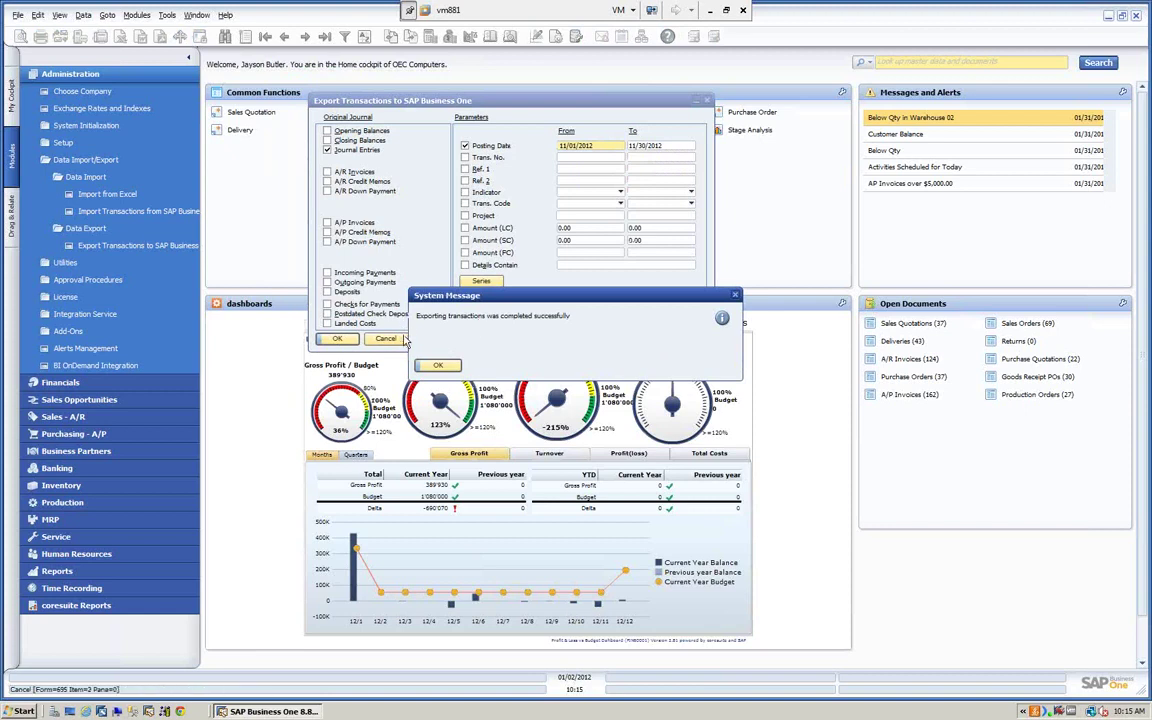
pyautogui.click(440, 366)
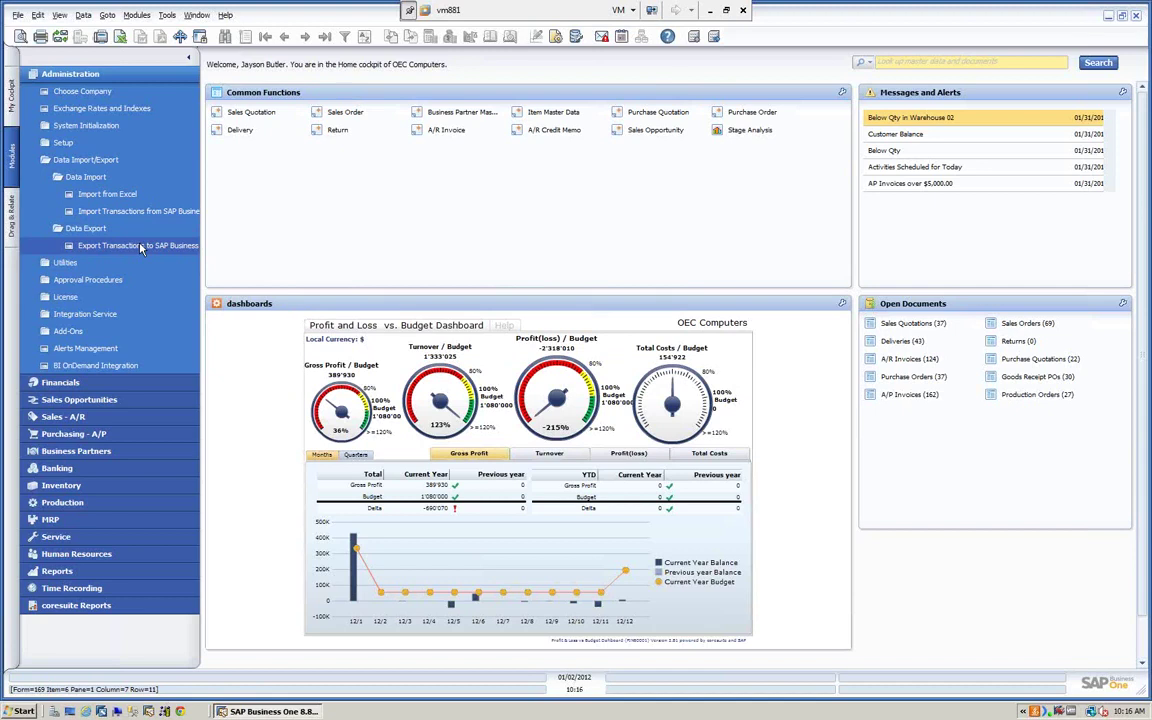
# - Import the transactions from OJDTExport.txt into SAP Business One and close the import results
pyautogui.click(135, 211)
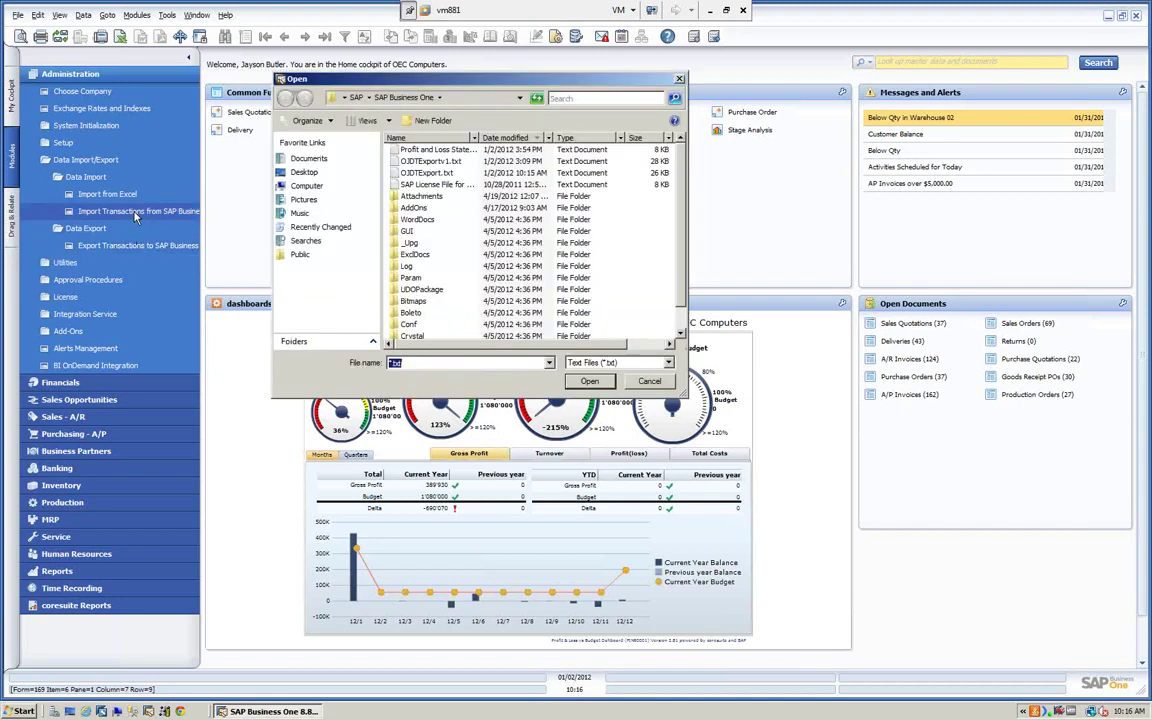
pyautogui.click(435, 173)
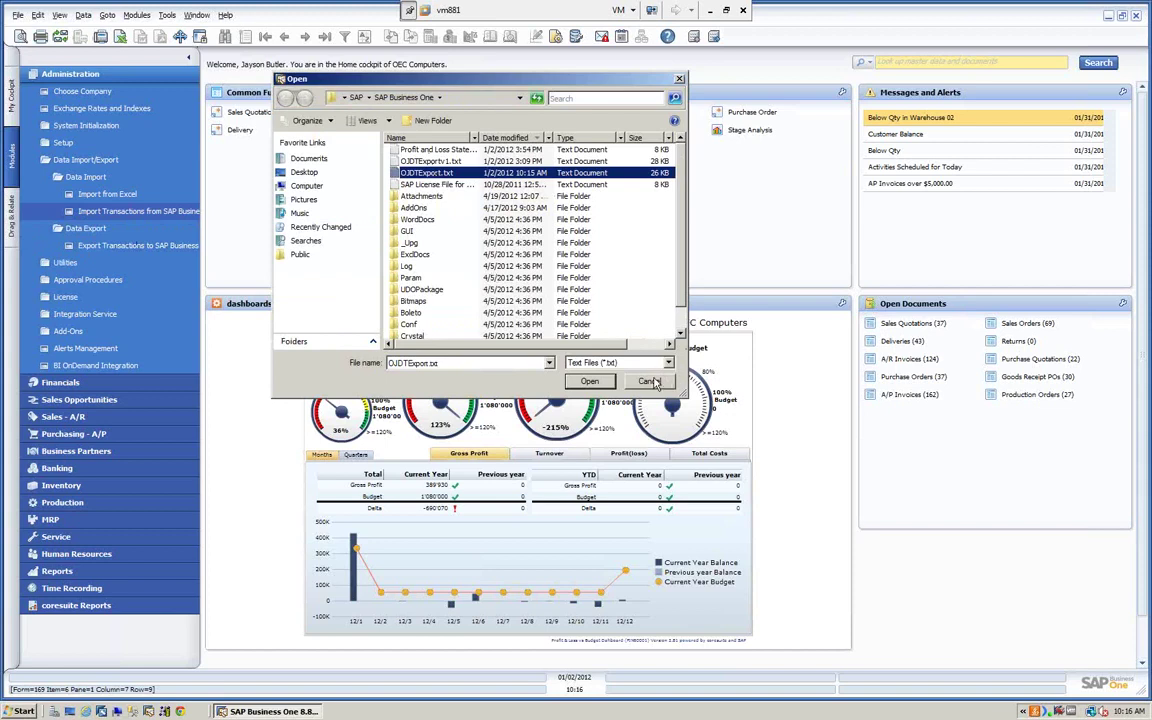
pyautogui.click(589, 382)
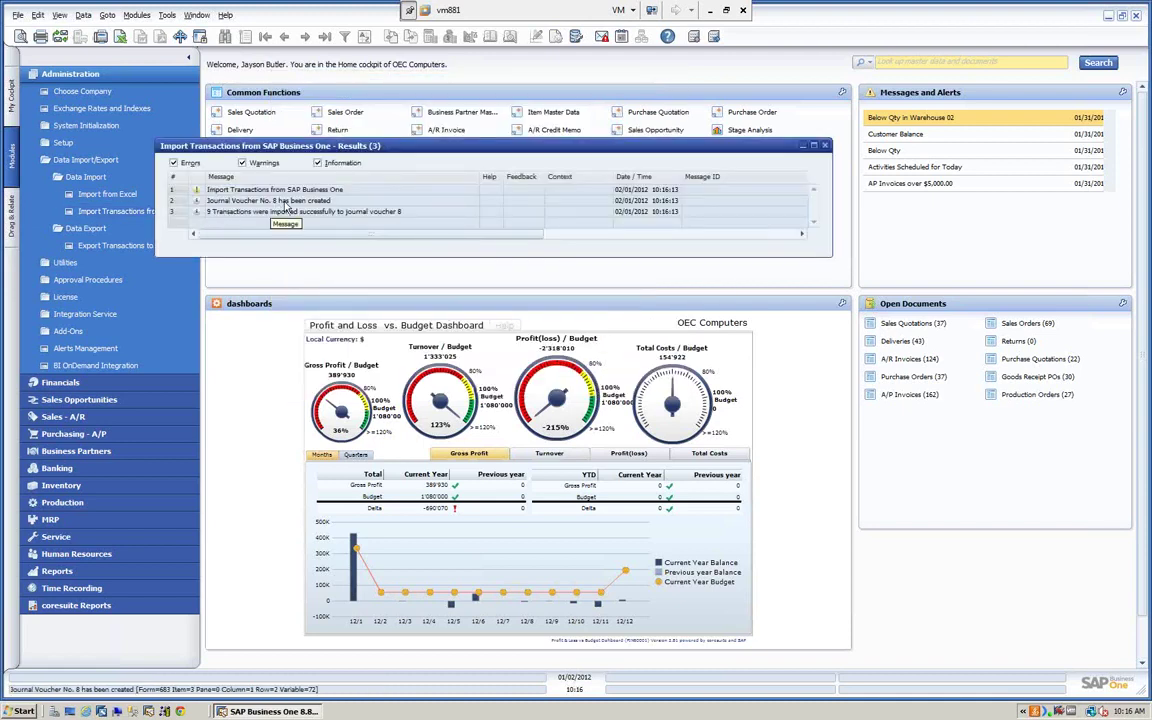
pyautogui.click(825, 147)
pyautogui.click(825, 147)
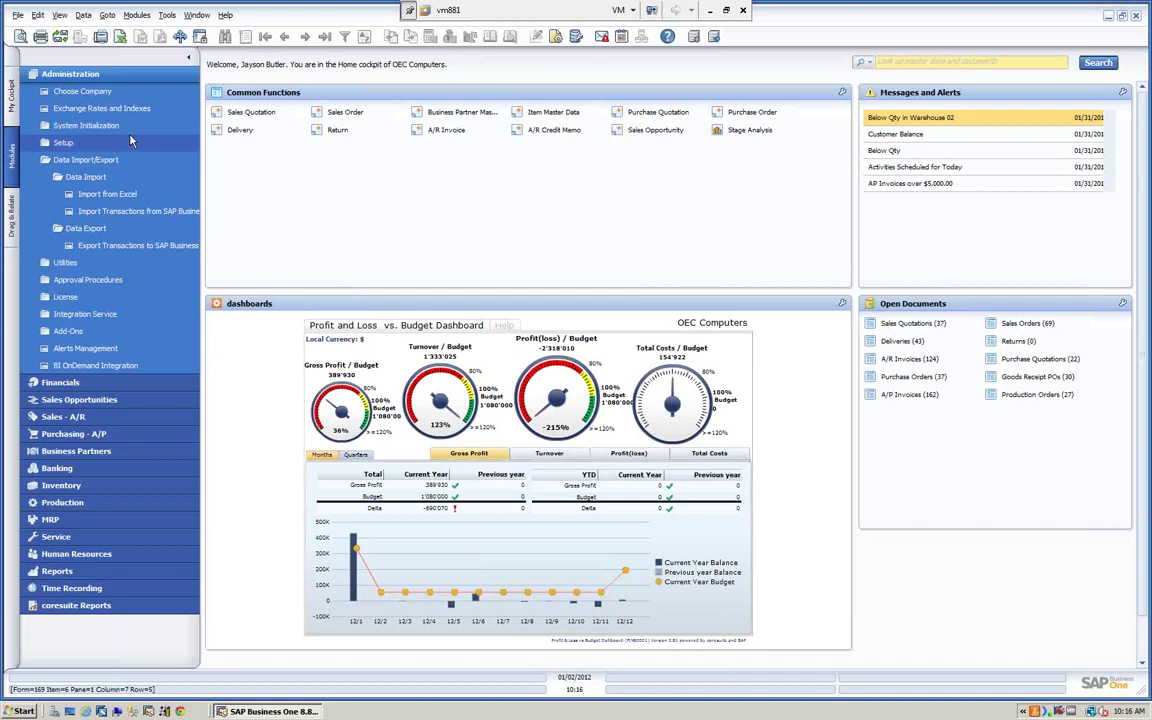
# - Open Journal Vouchers under Financials, display the transactions of vouchers 7 and 8, and close the window without posting
pyautogui.click(128, 76)
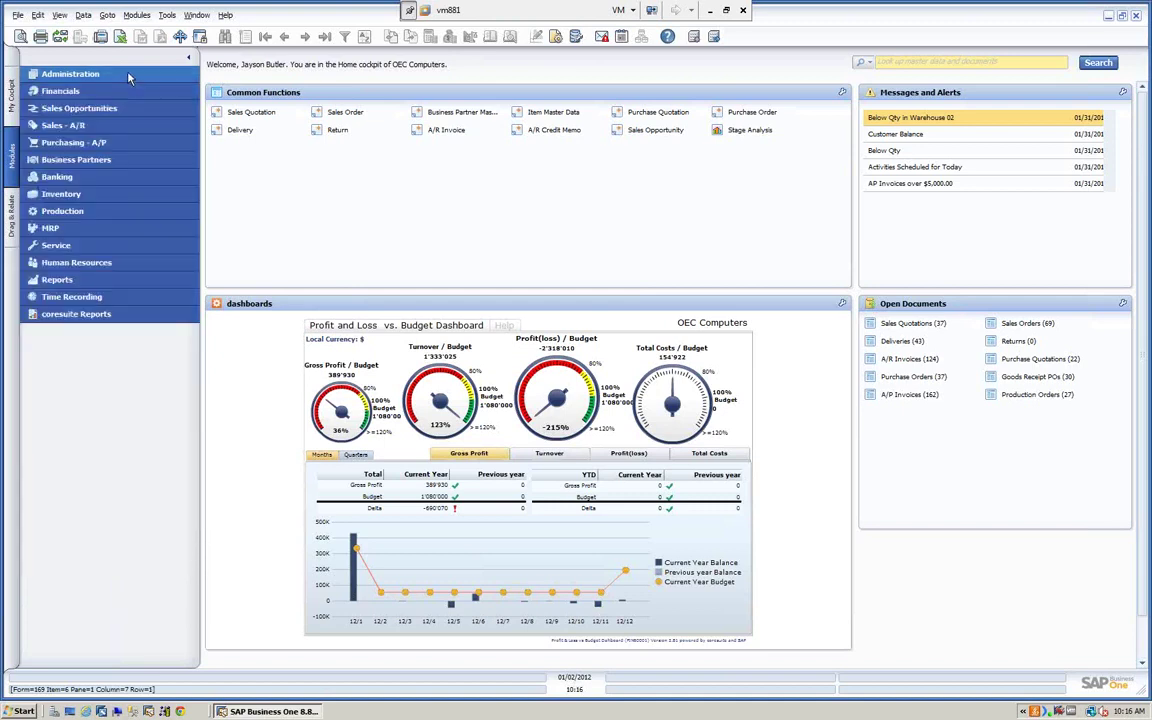
pyautogui.click(68, 92)
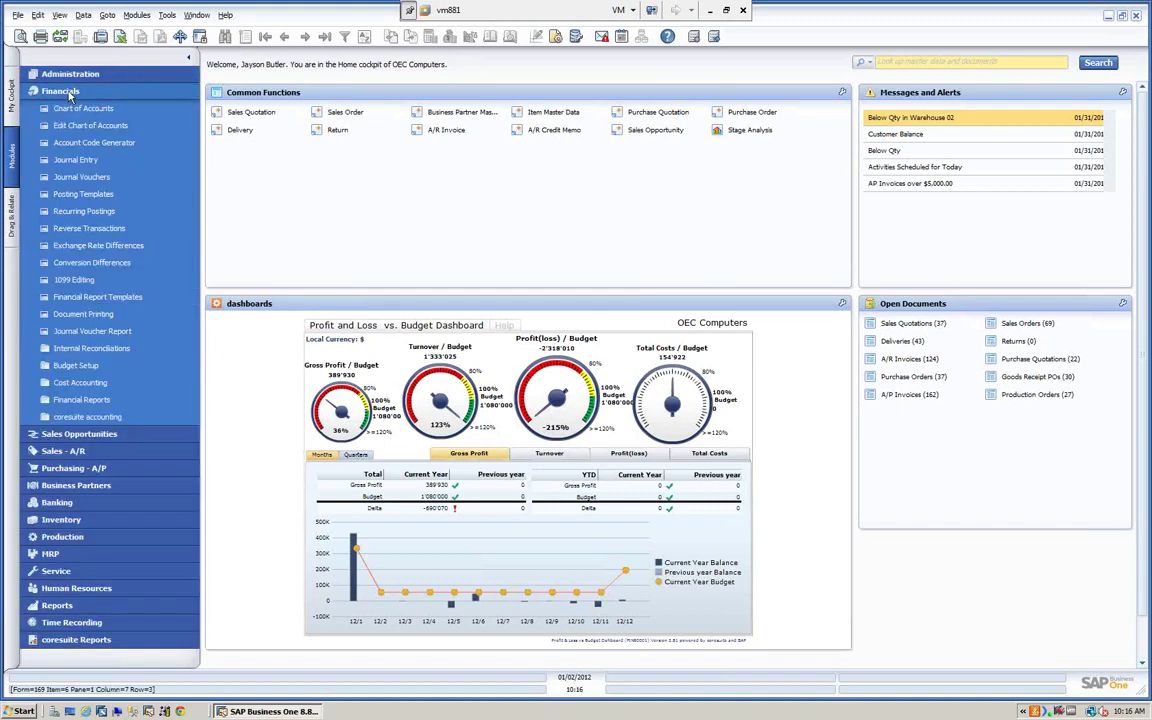
pyautogui.click(91, 177)
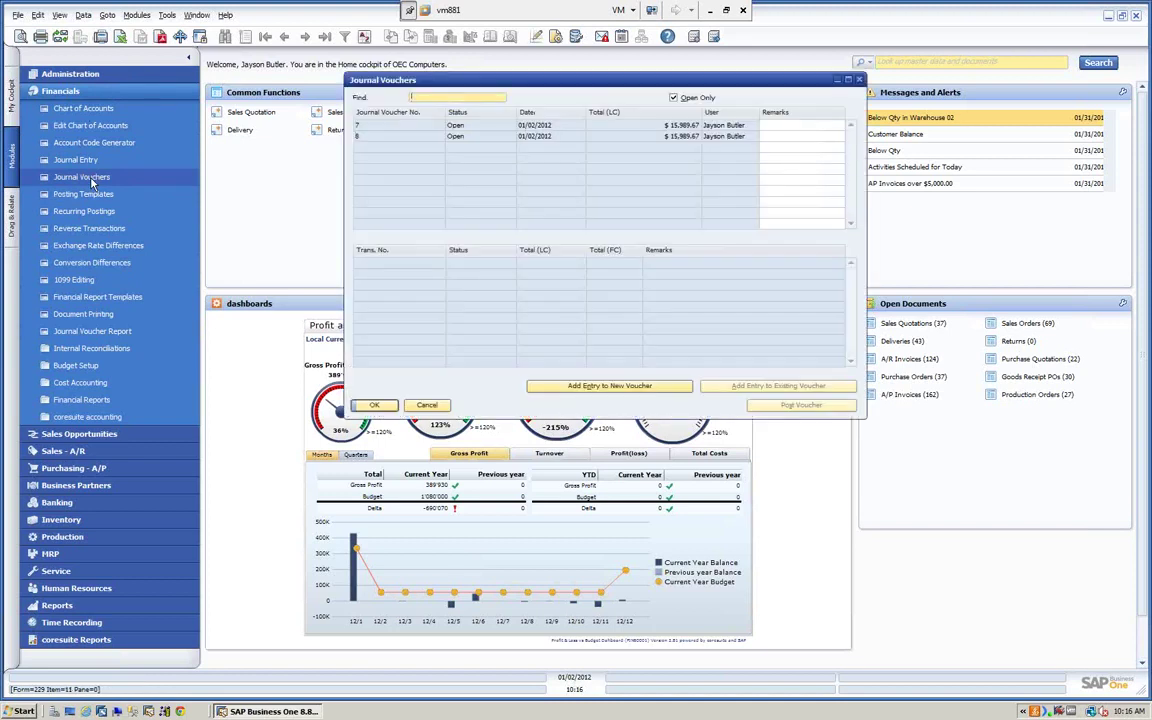
pyautogui.click(453, 137)
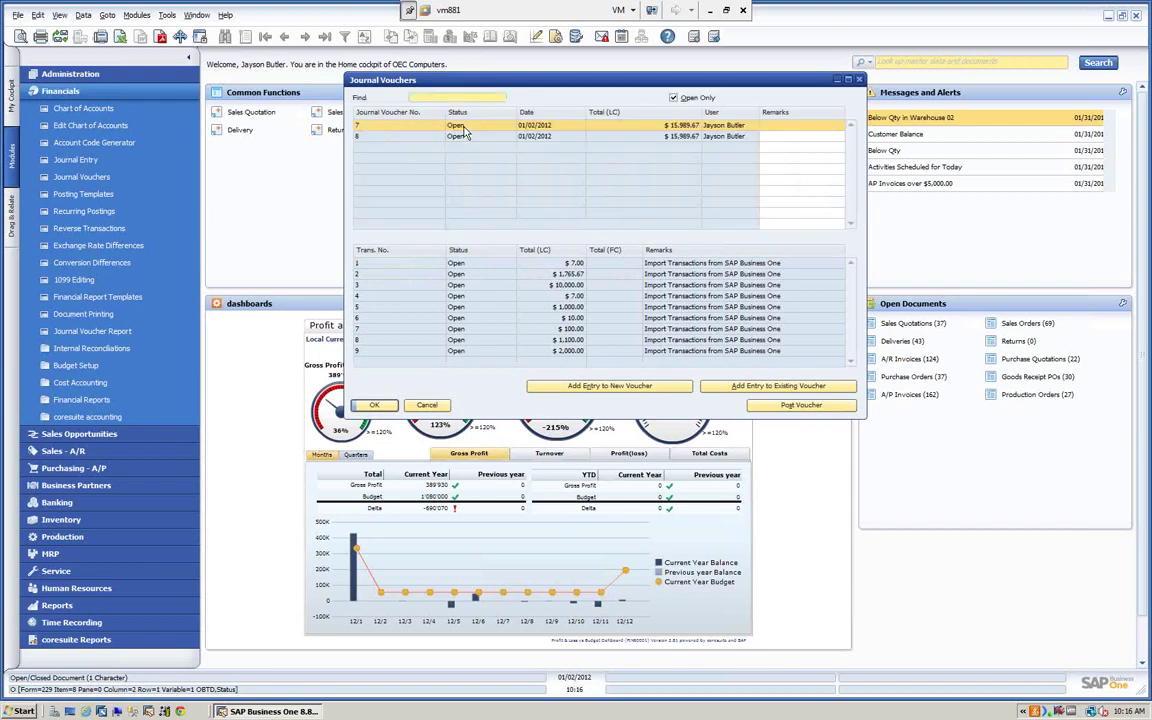
pyautogui.click(453, 137)
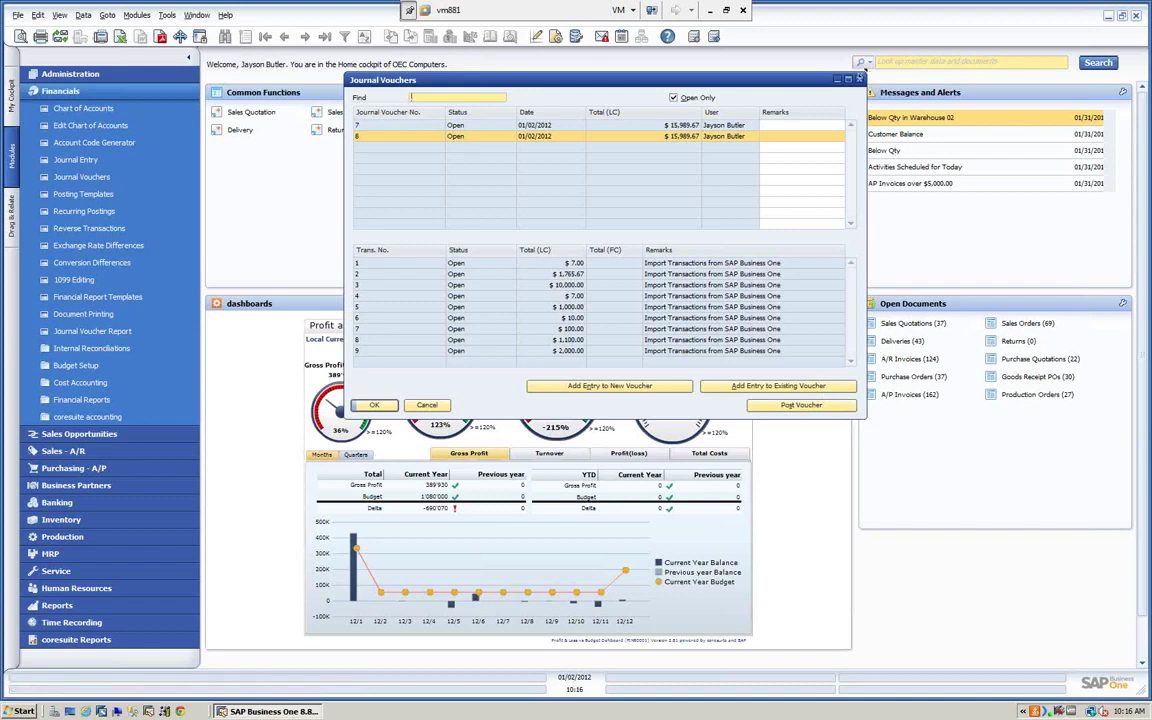
pyautogui.click(858, 79)
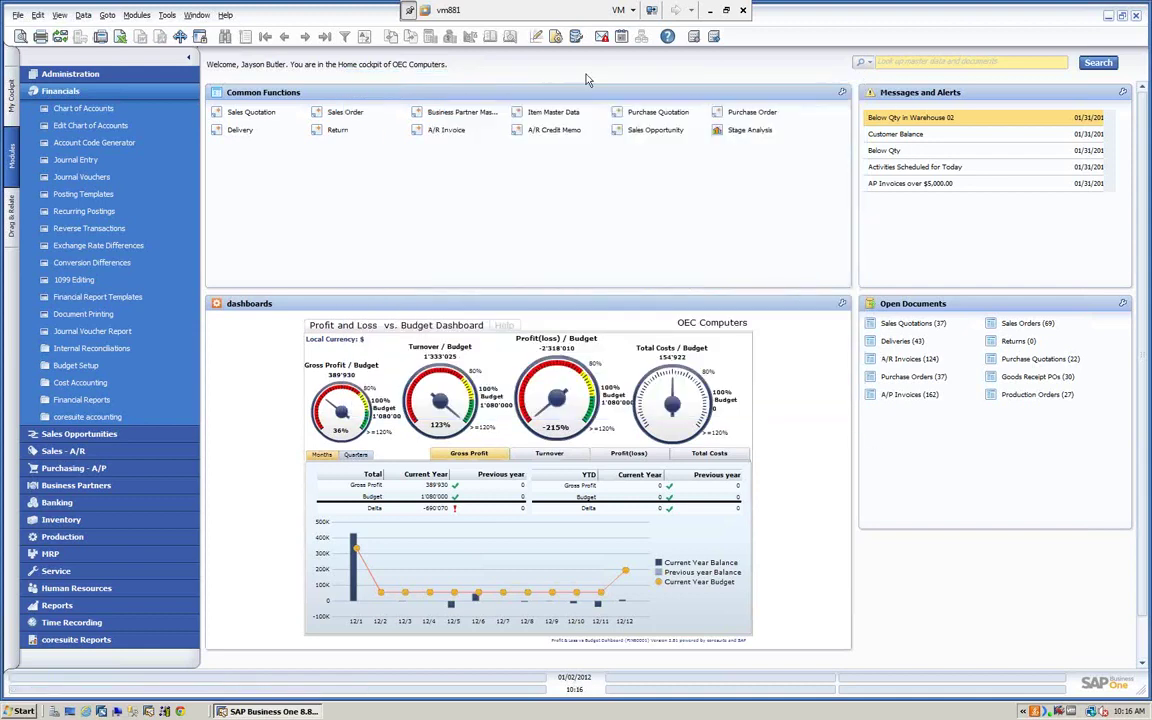
pyautogui.click(146, 92)
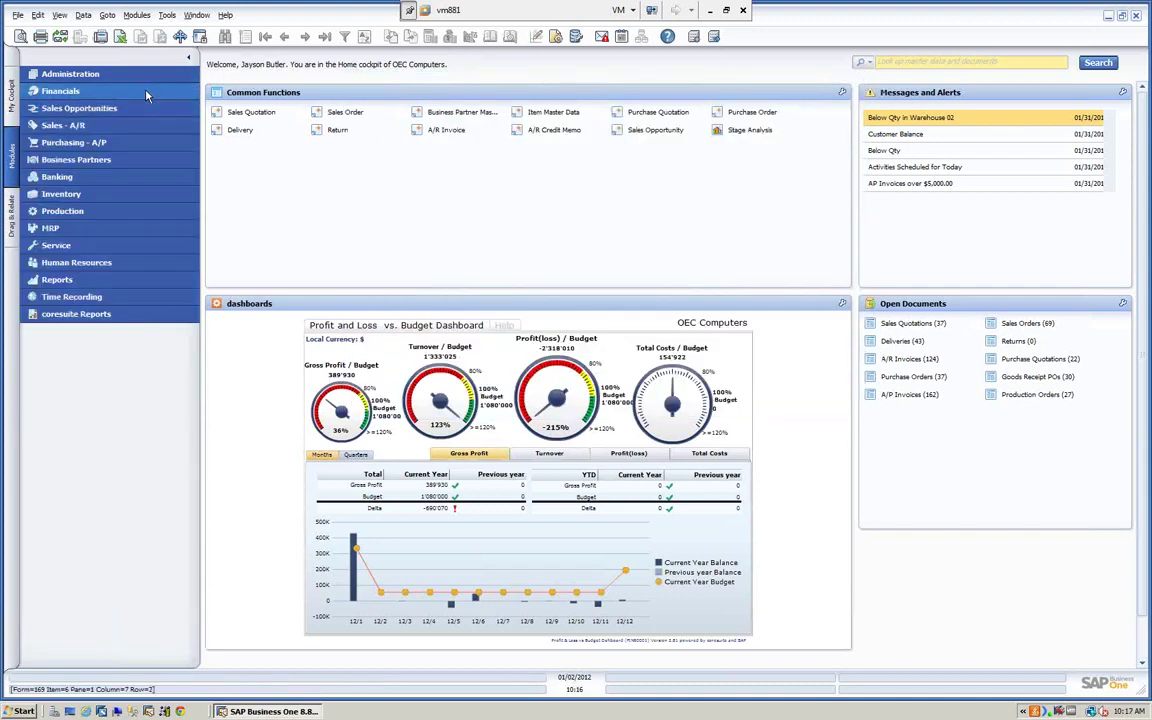